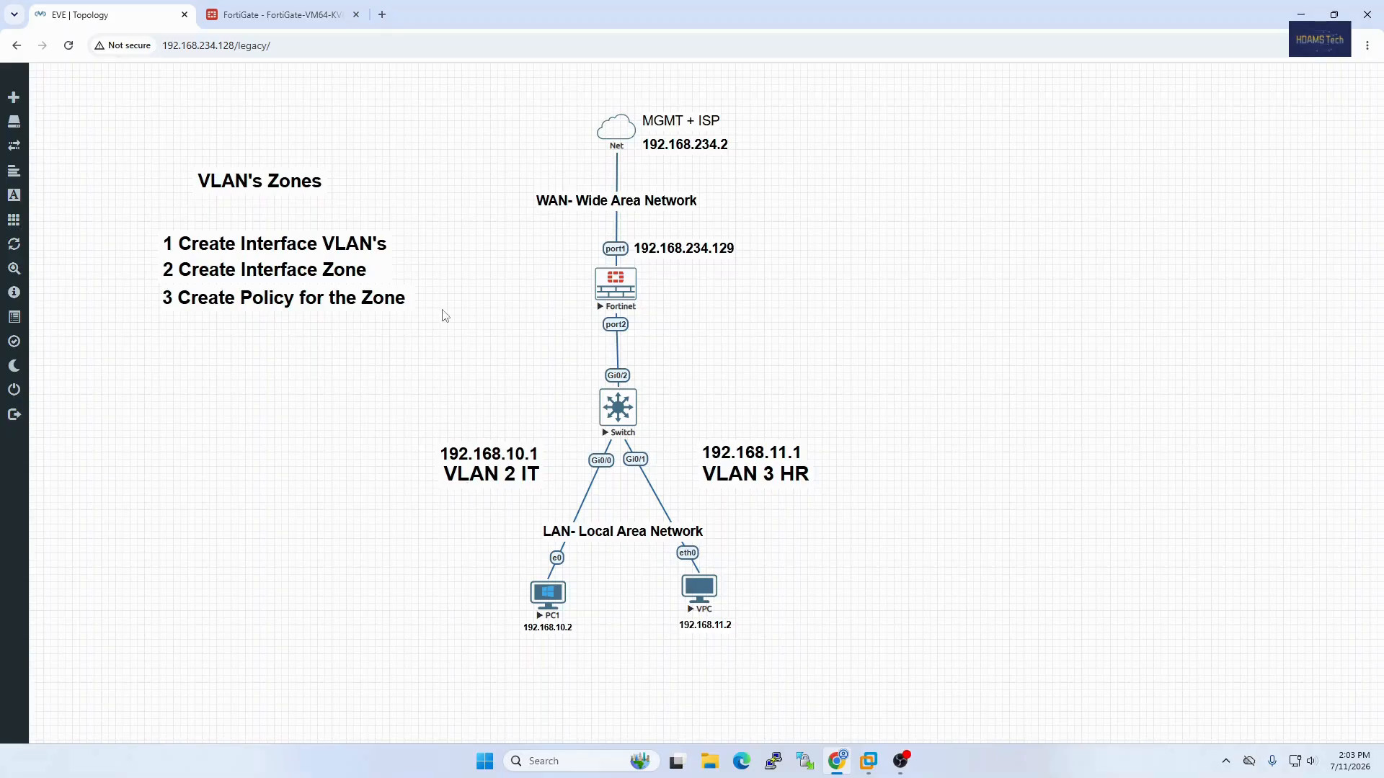
Step: Switch to the FortiGate web console and review the WAN (port1) settings in the network interface list
left_click(313, 27)
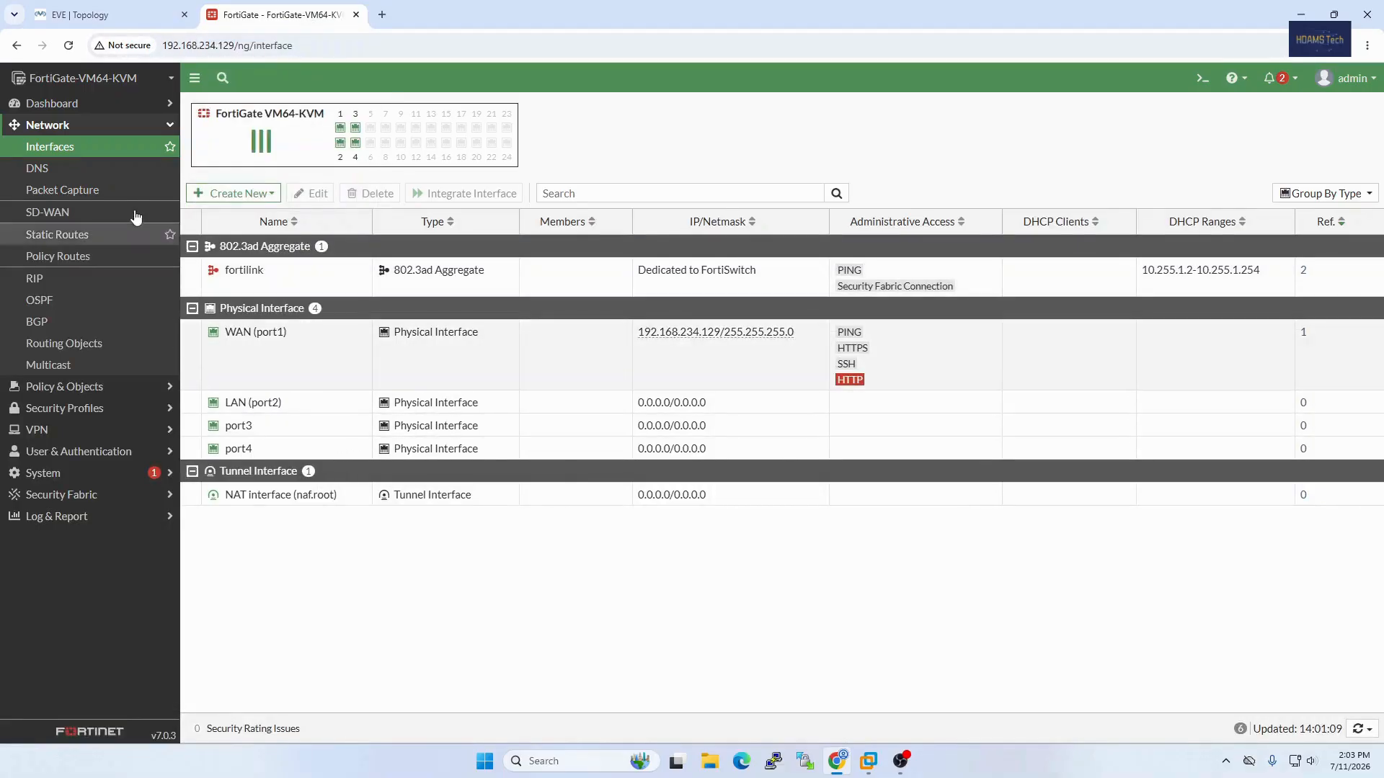
left_click(58, 132)
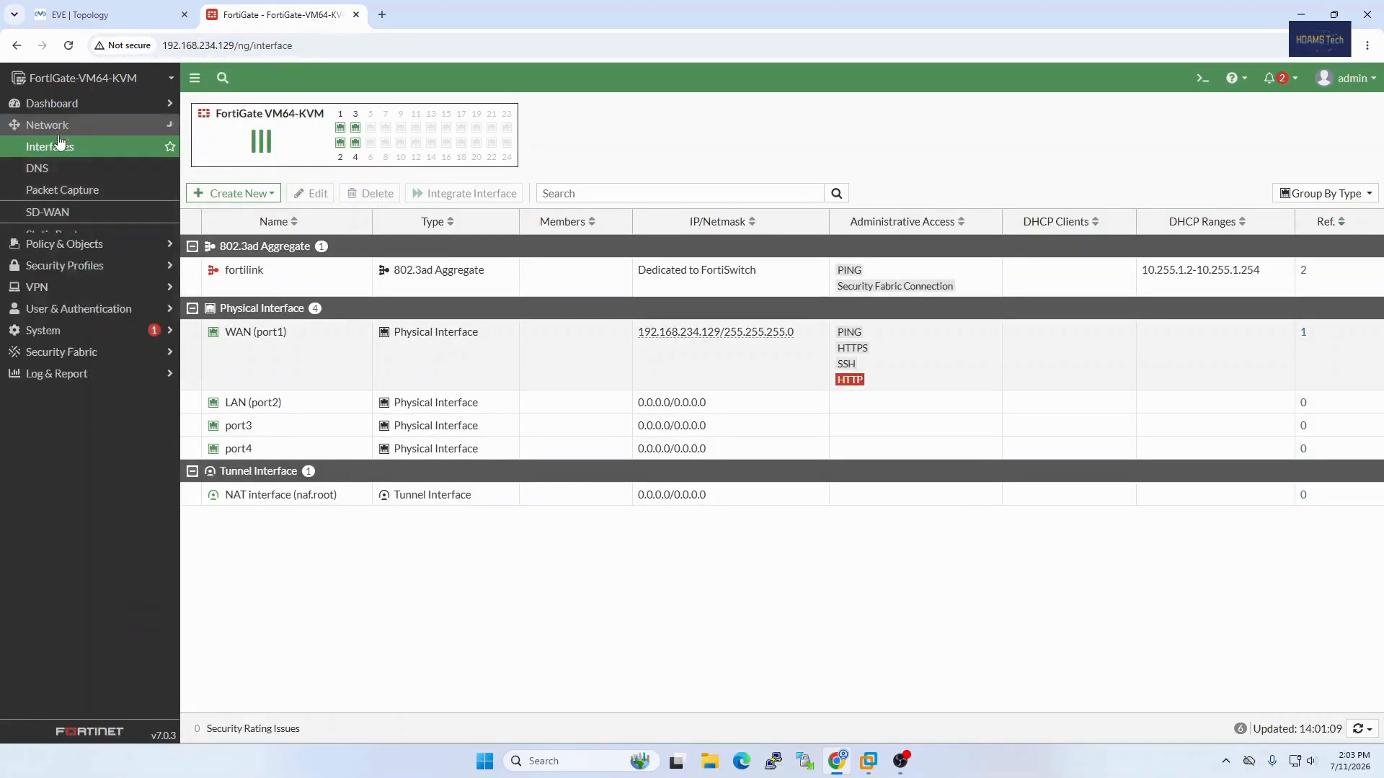
left_click(58, 133)
left_click(59, 153)
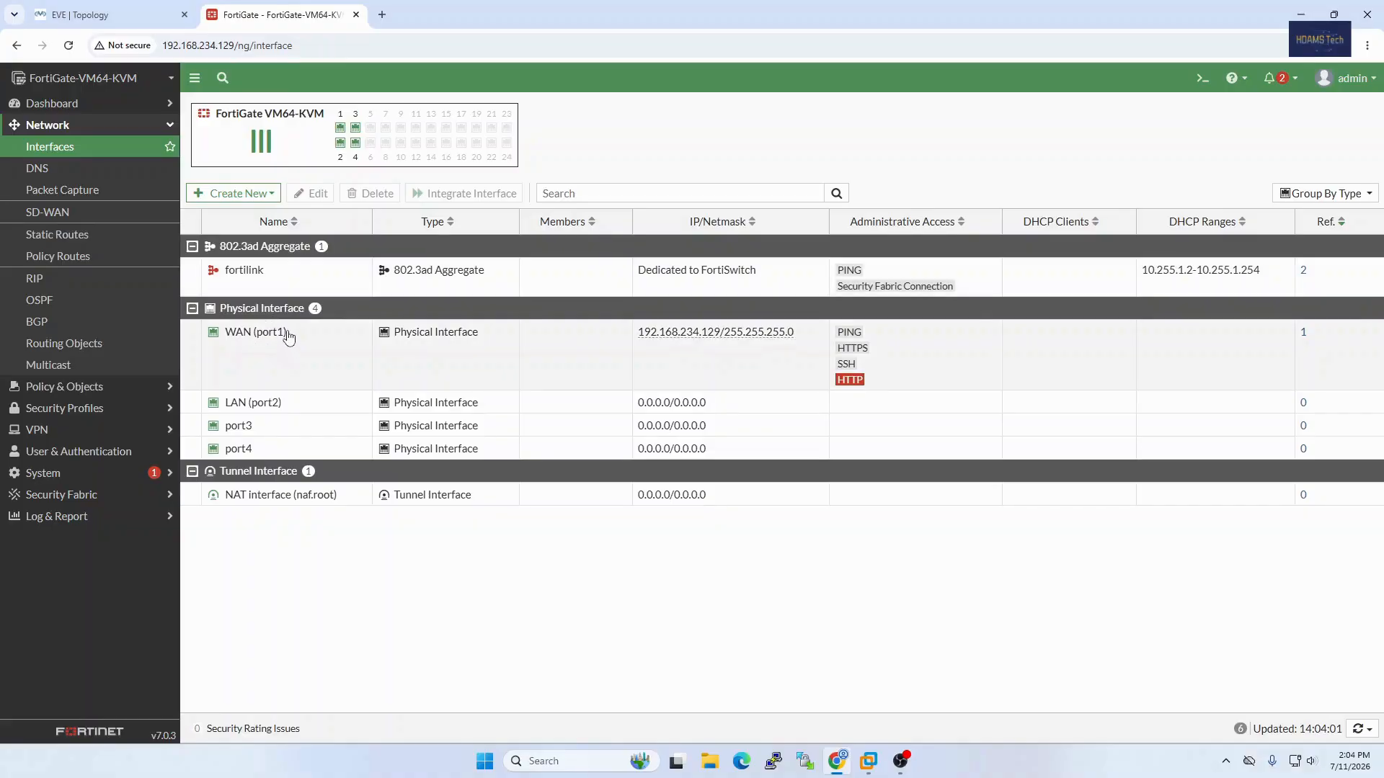
right_click(246, 341)
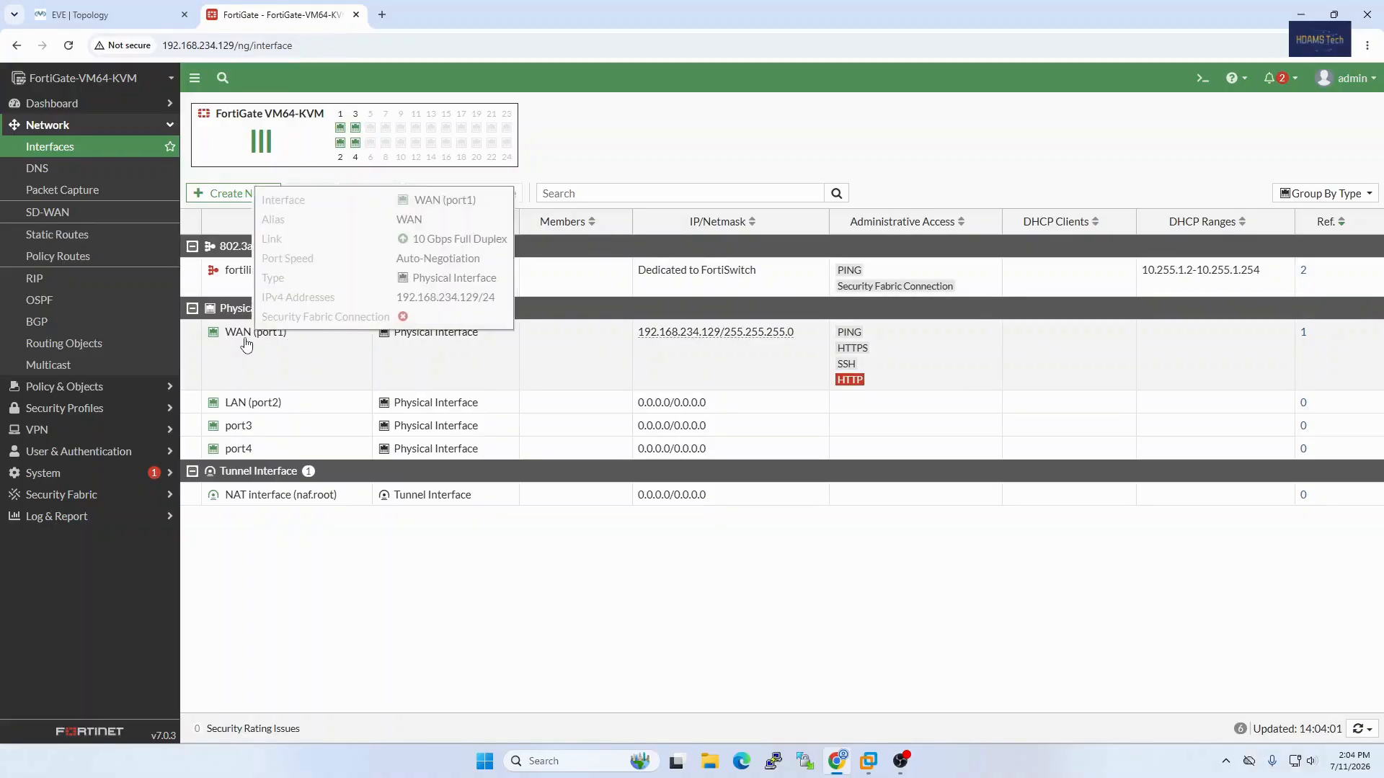
left_click(272, 369)
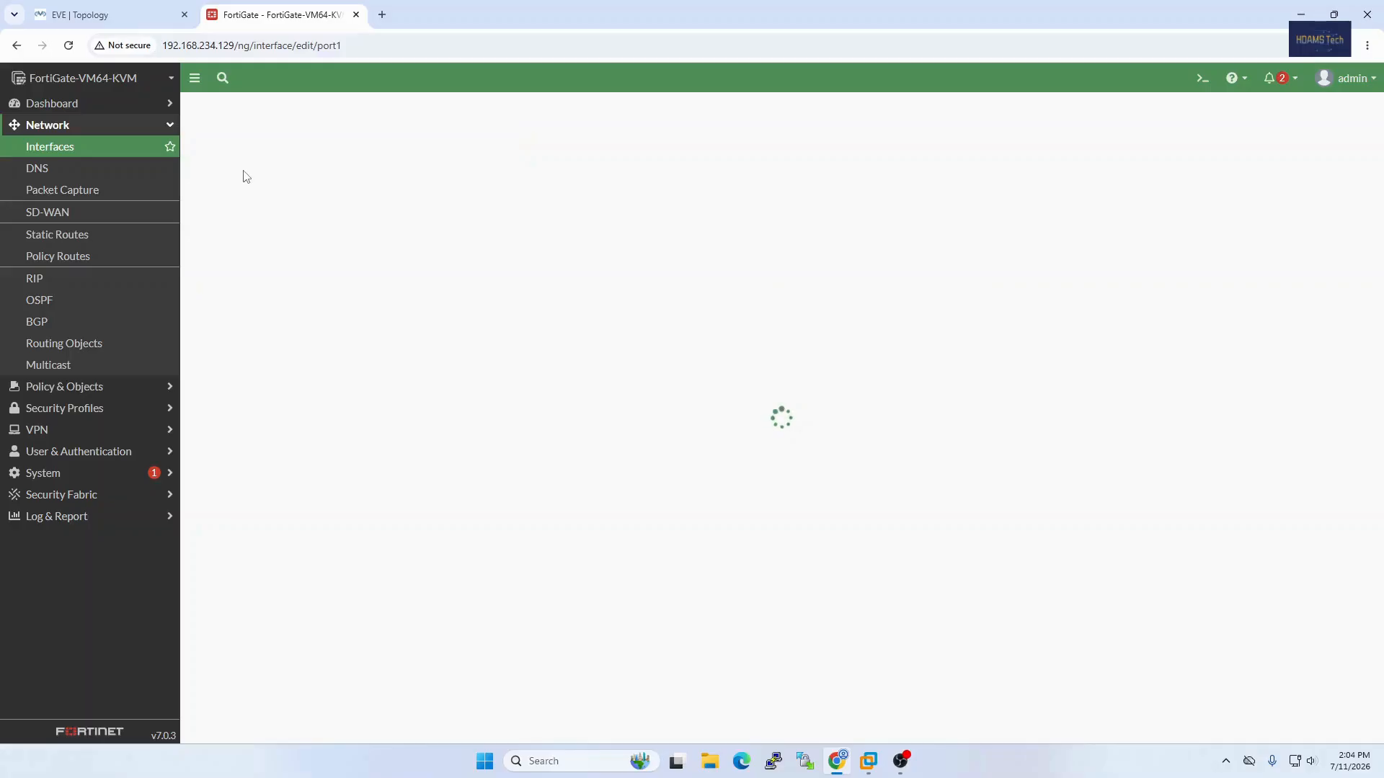
left_click_drag(302, 162, 247, 158)
left_click(735, 730)
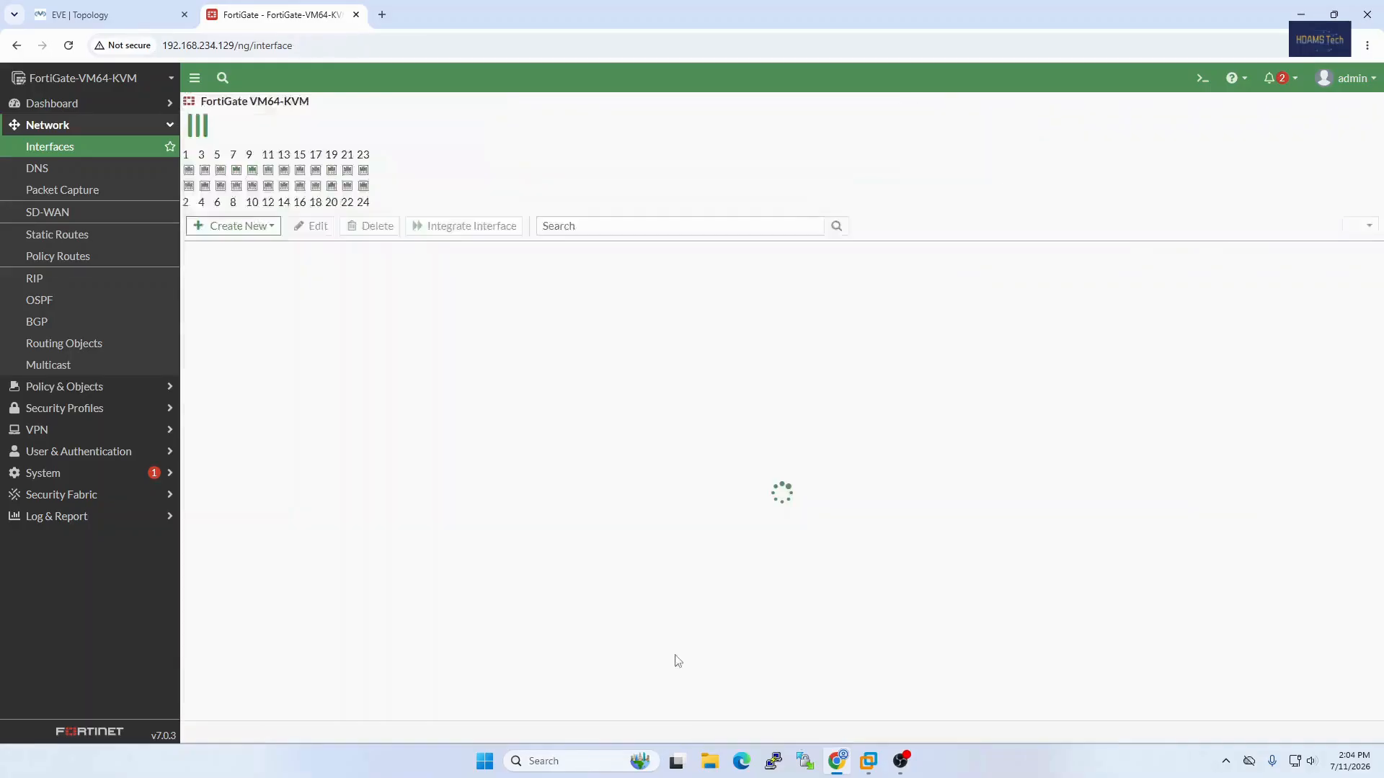
Step: Compare the interface list with the EVE topology, check the existing firewall policies, and return to the interfaces
left_click(148, 20)
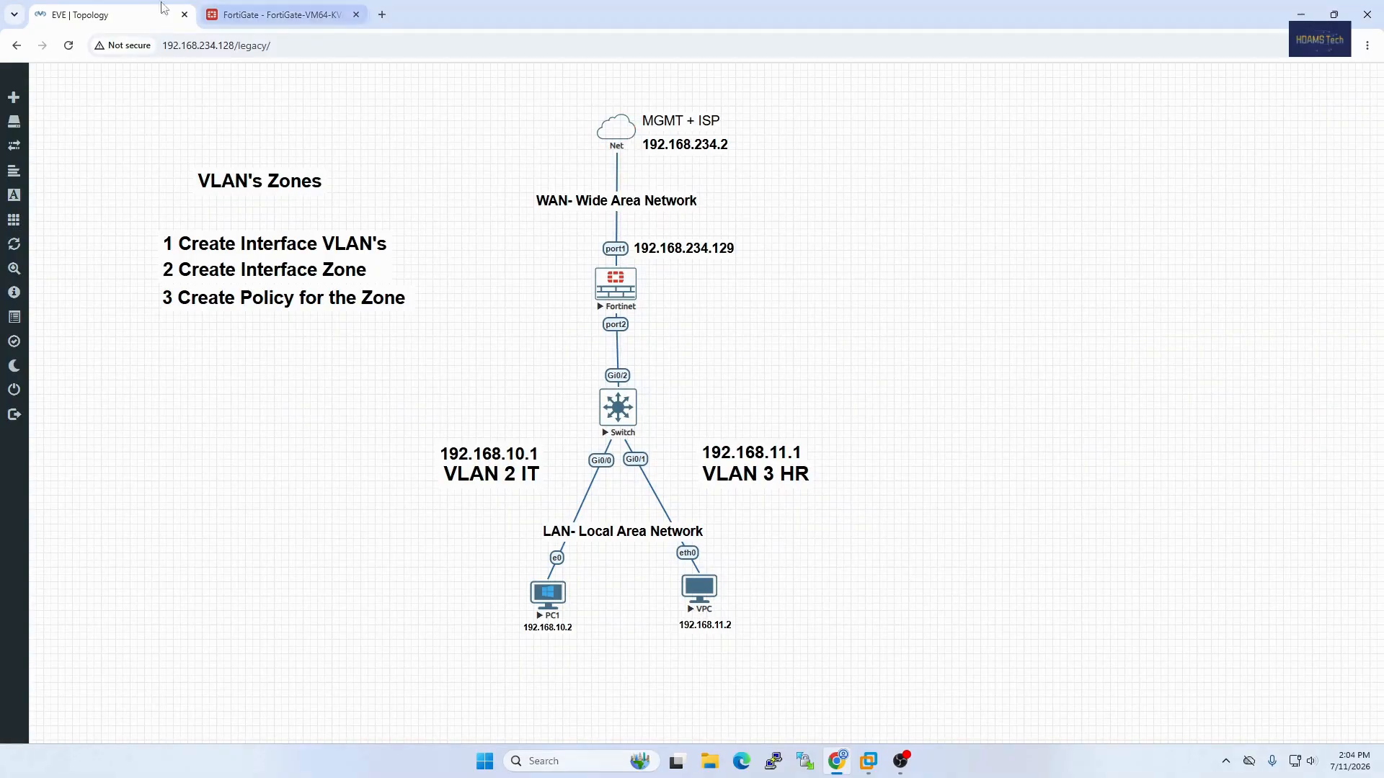
left_click(277, 14)
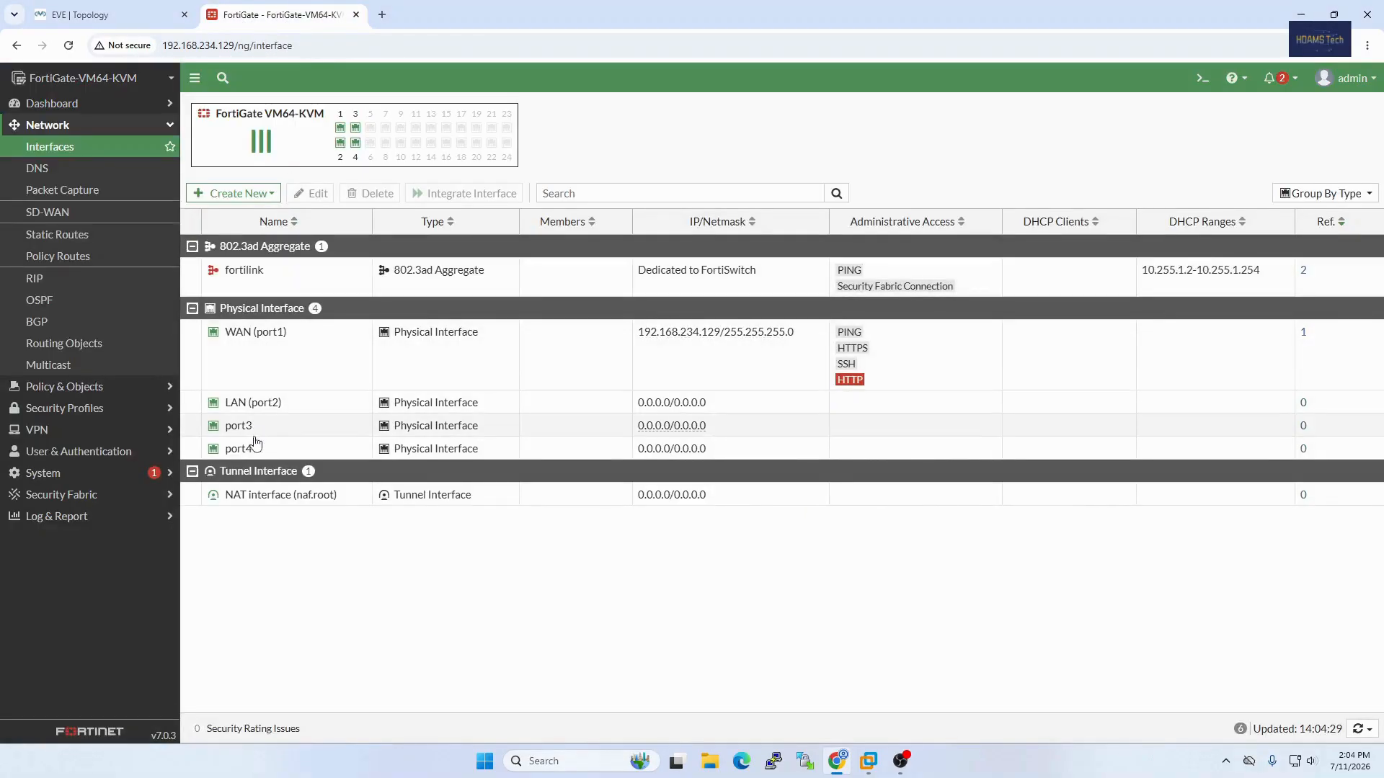
left_click(108, 15)
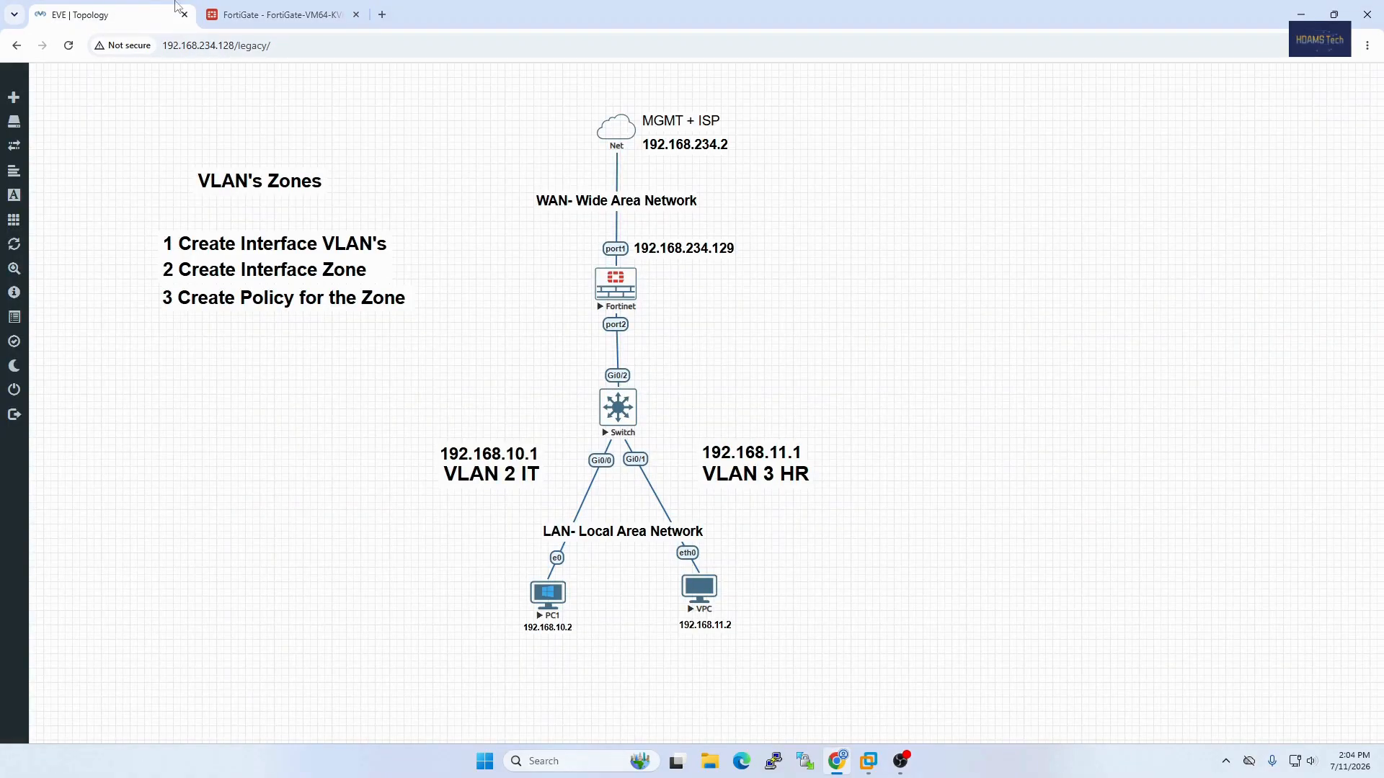
left_click(278, 15)
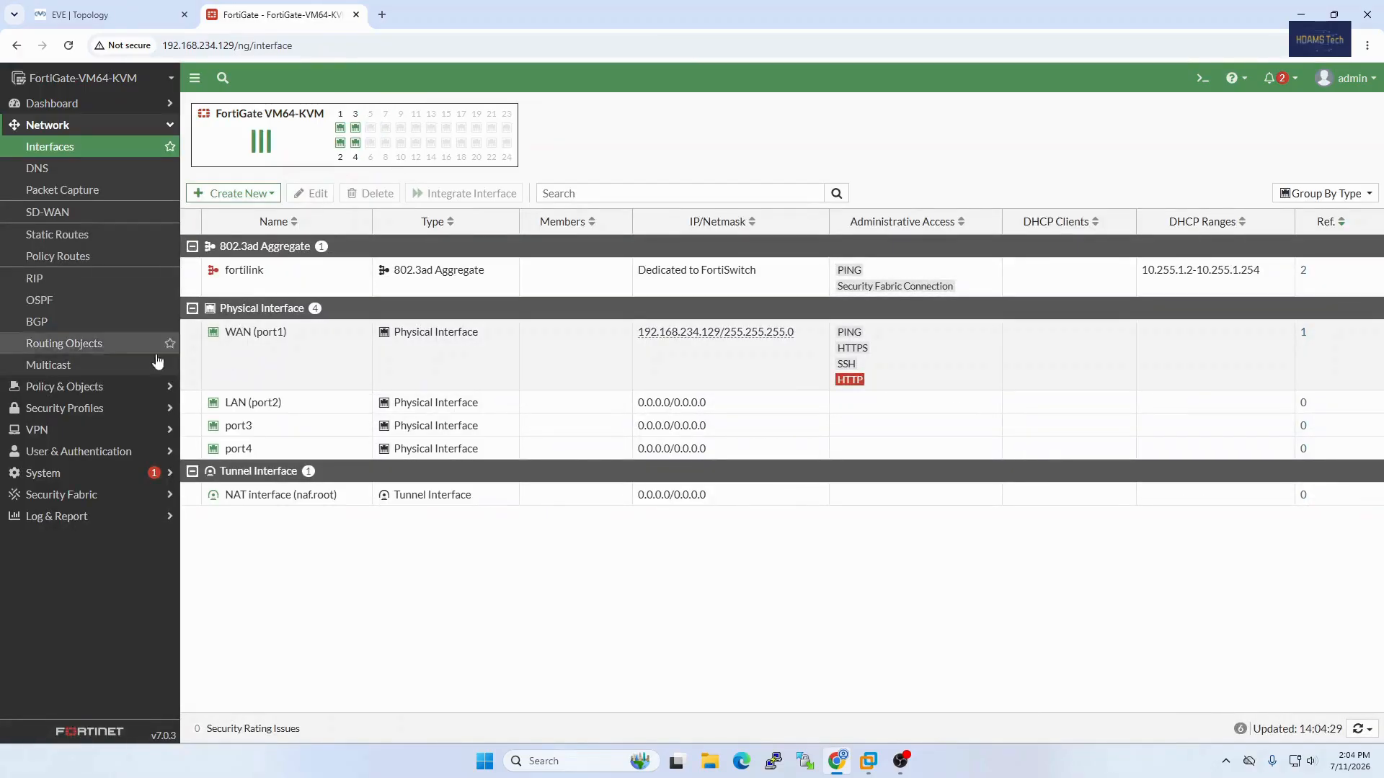
left_click(91, 387)
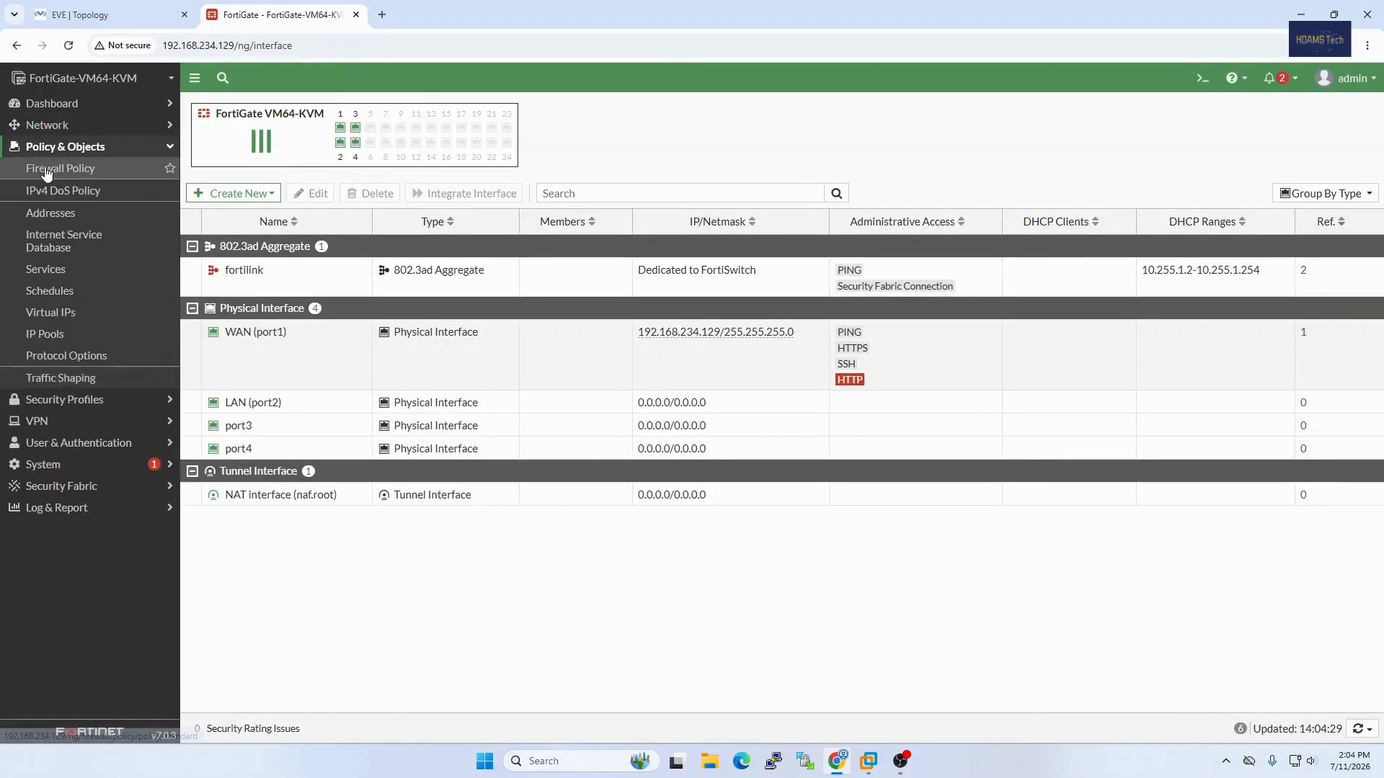
left_click(45, 169)
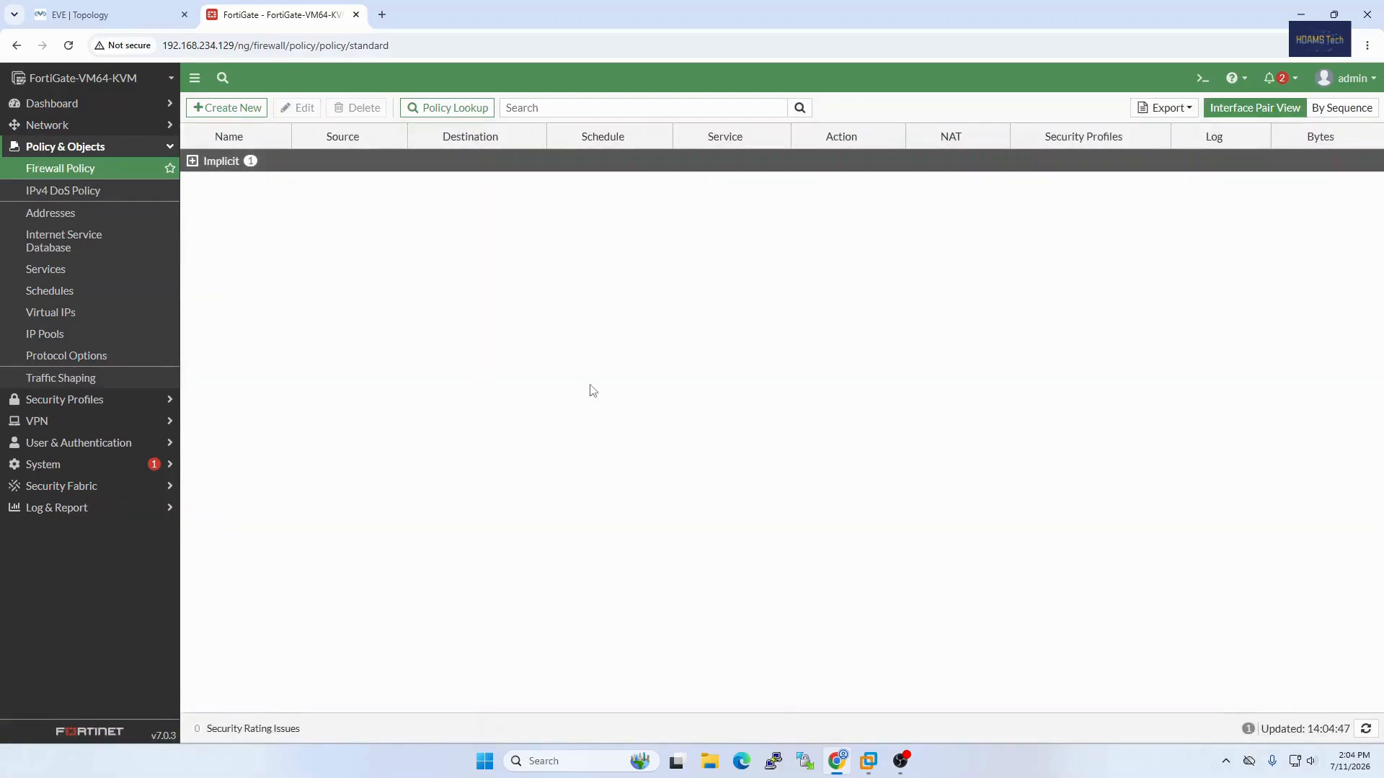
left_click(54, 128)
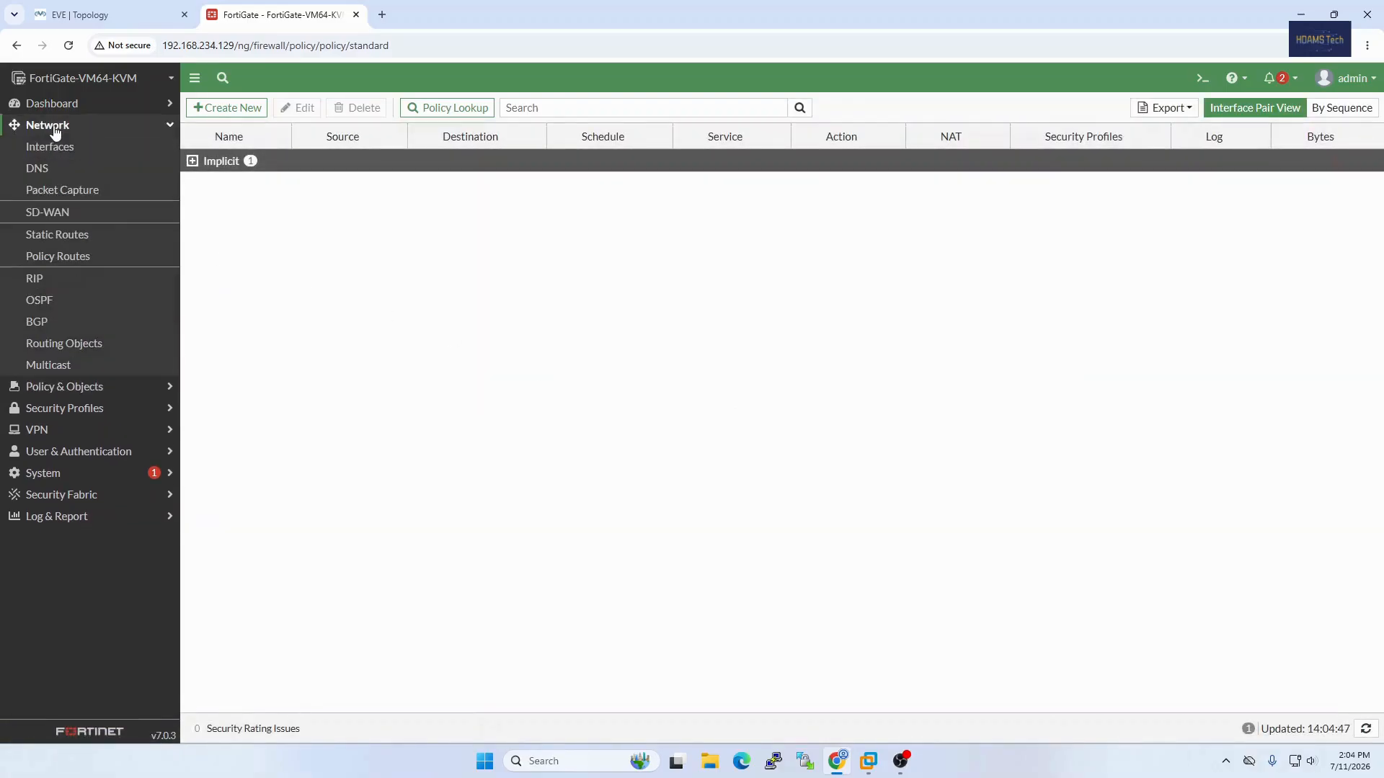
left_click(73, 145)
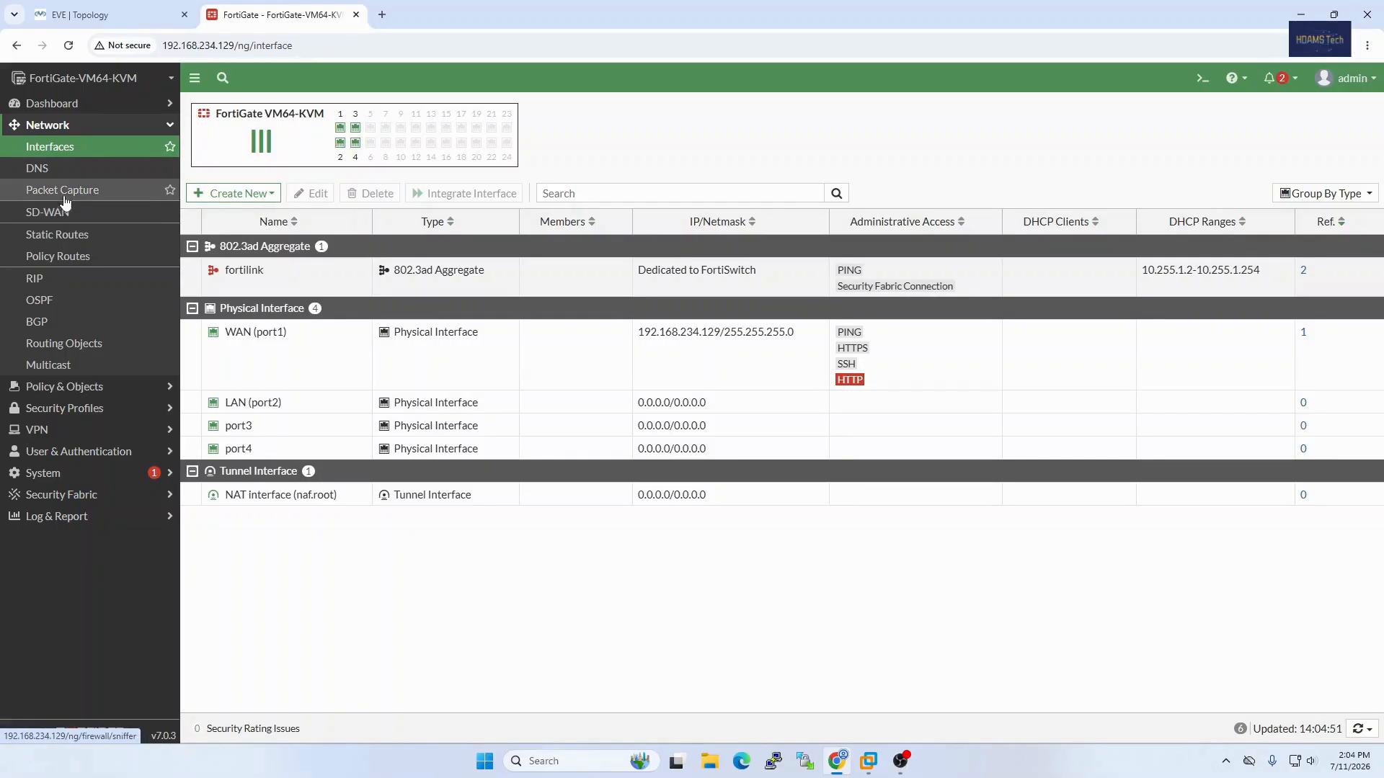
Step: Review the DNS settings and the default static route, comparing its gateway and interface with the EVE topology
left_click(58, 170)
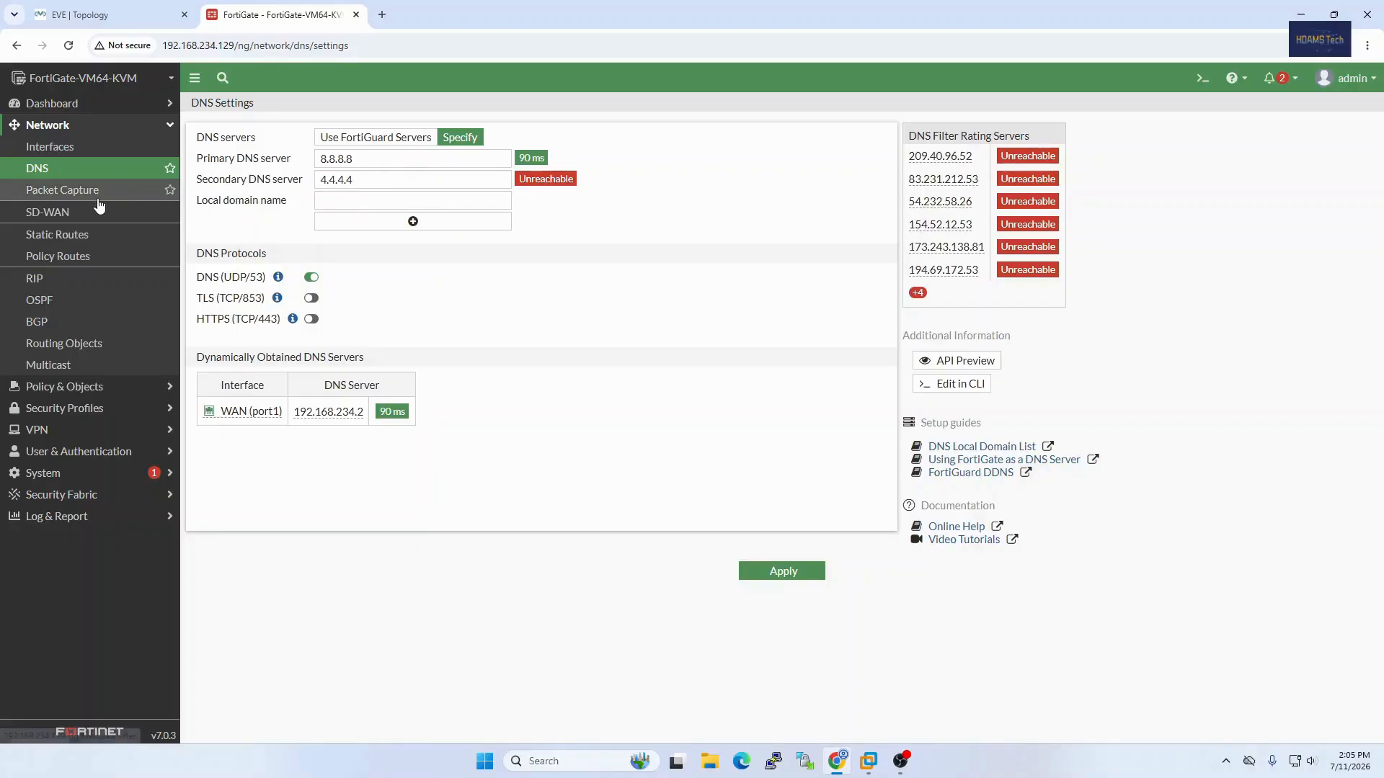
left_click(61, 235)
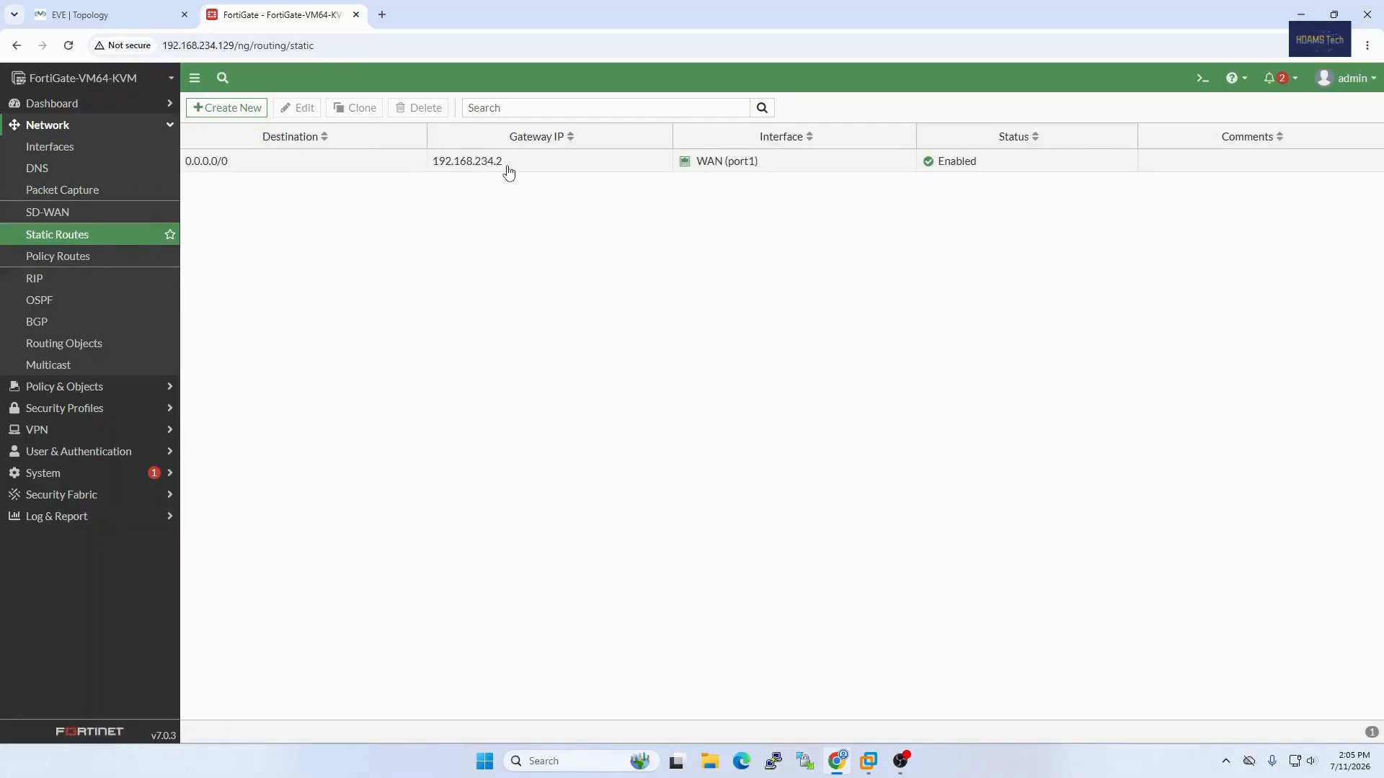
key("ctrl+Tab")
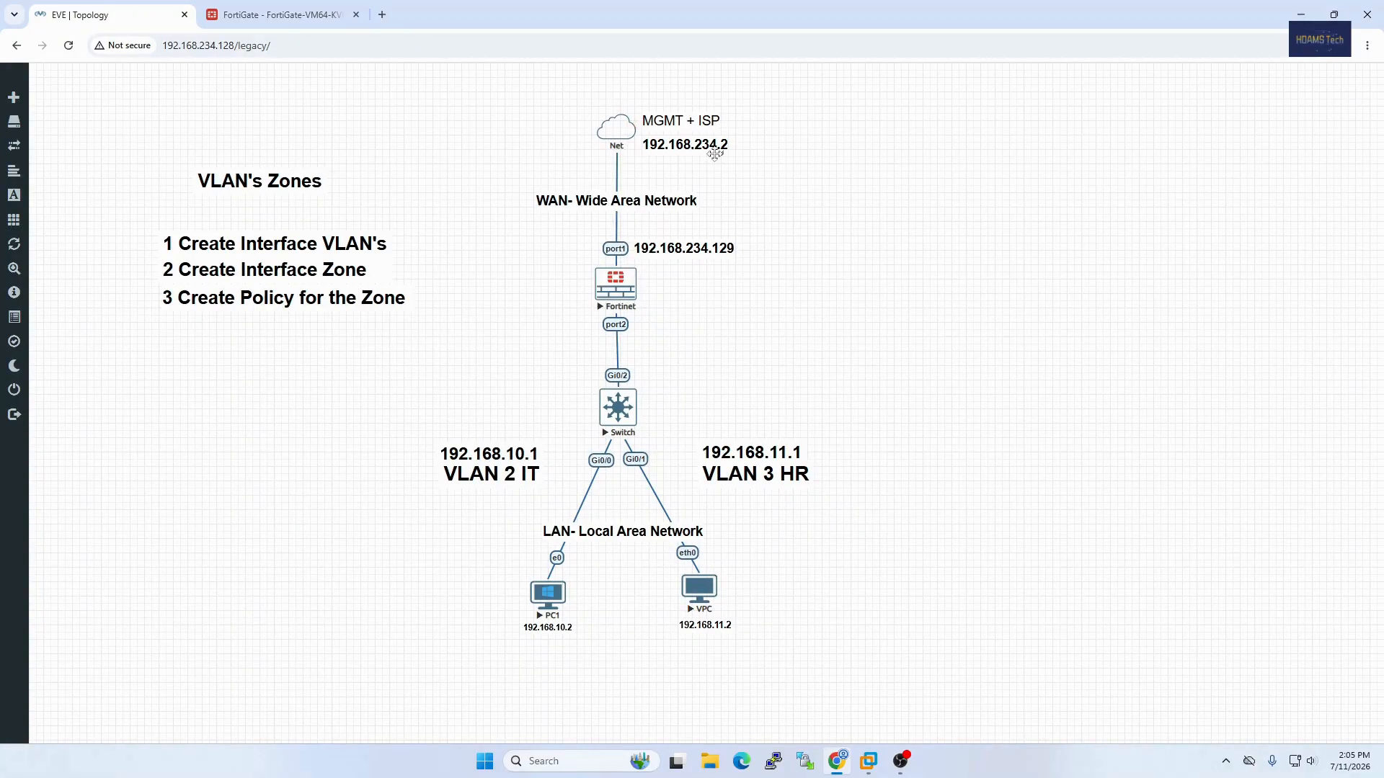
key("ctrl+Tab")
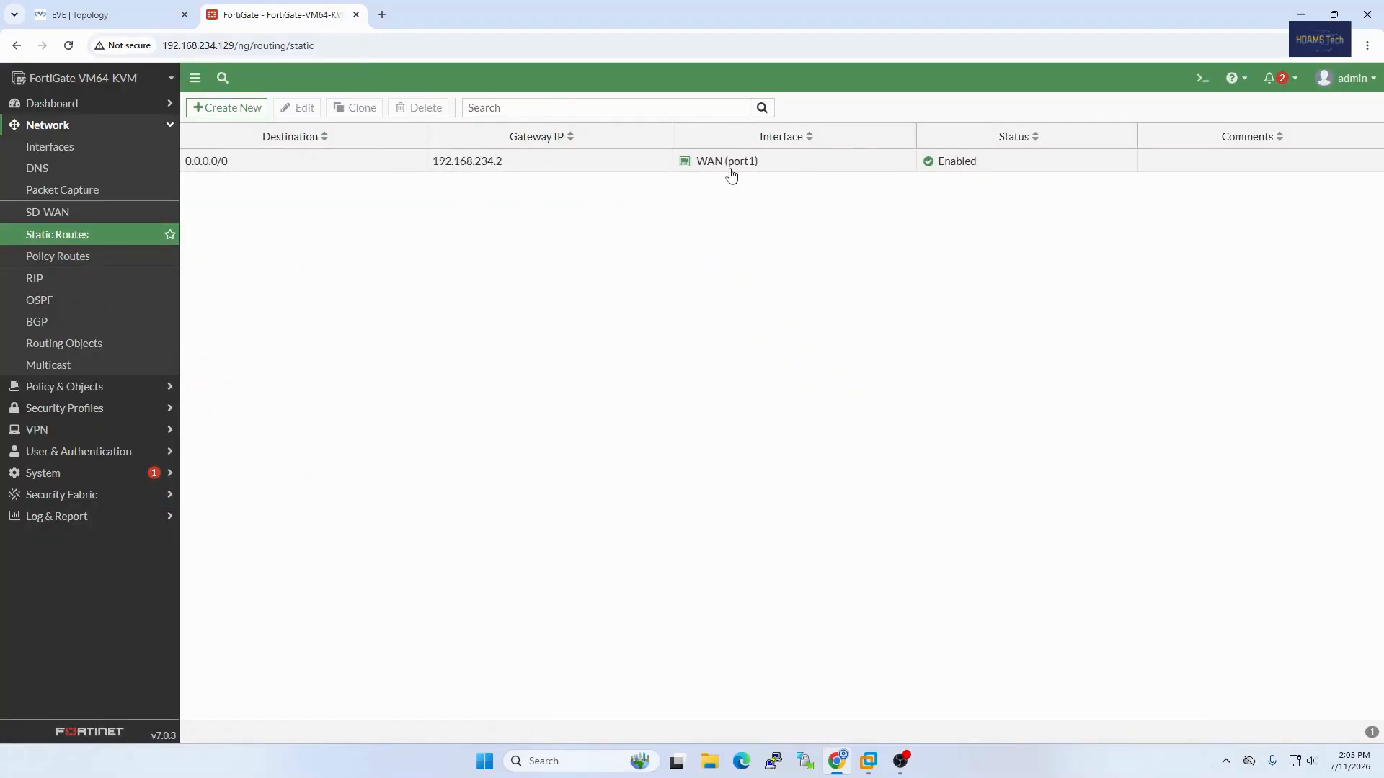
left_click(130, 15)
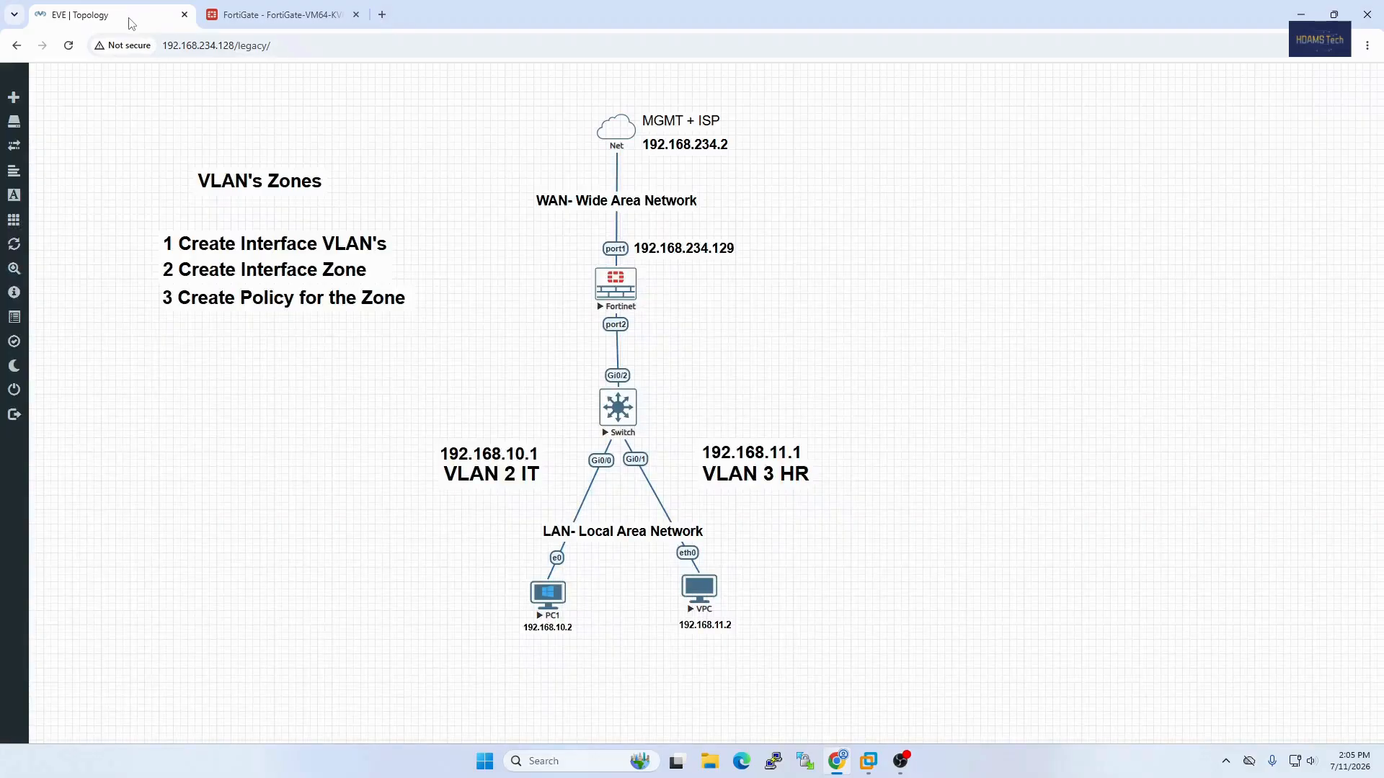
left_click(267, 15)
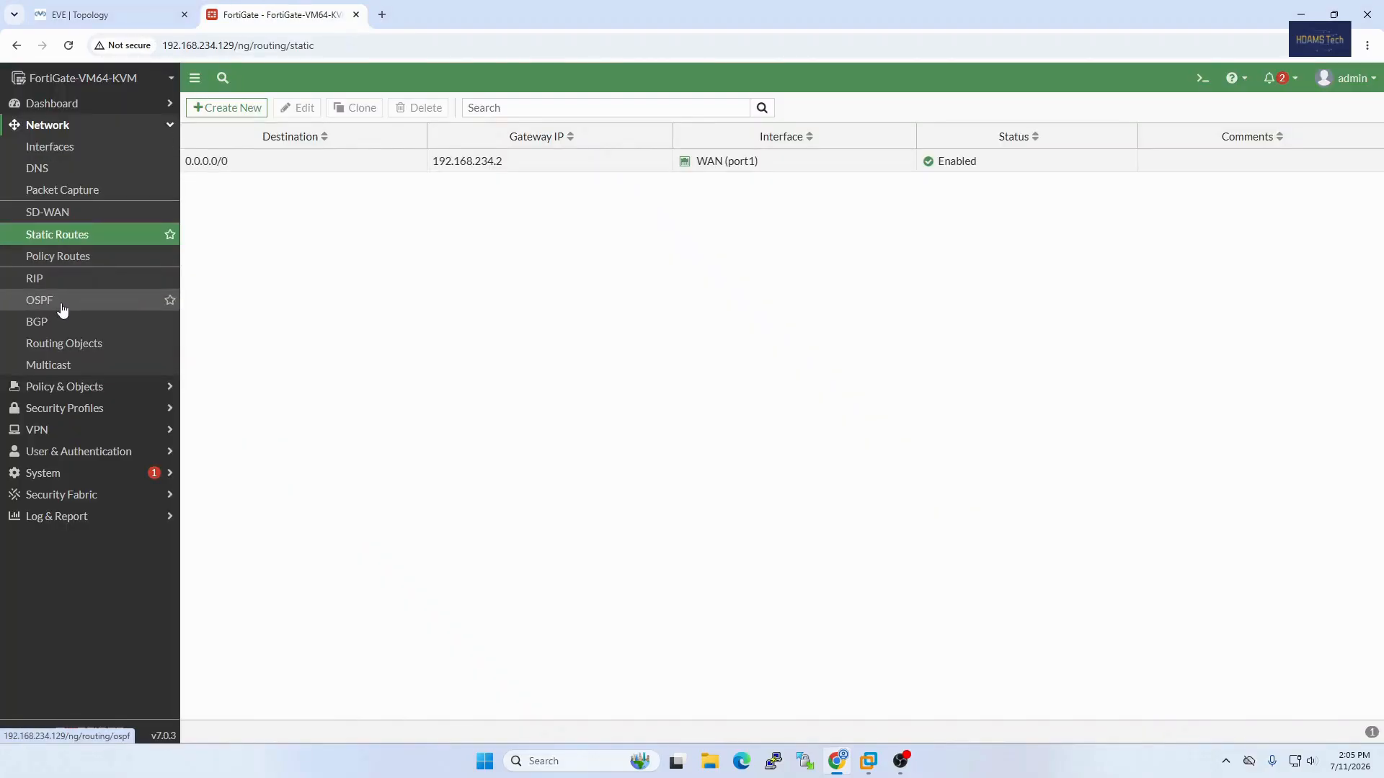
Step: Start a new network interface of type VLAN, with the name VLAN and the alias IT
left_click(64, 151)
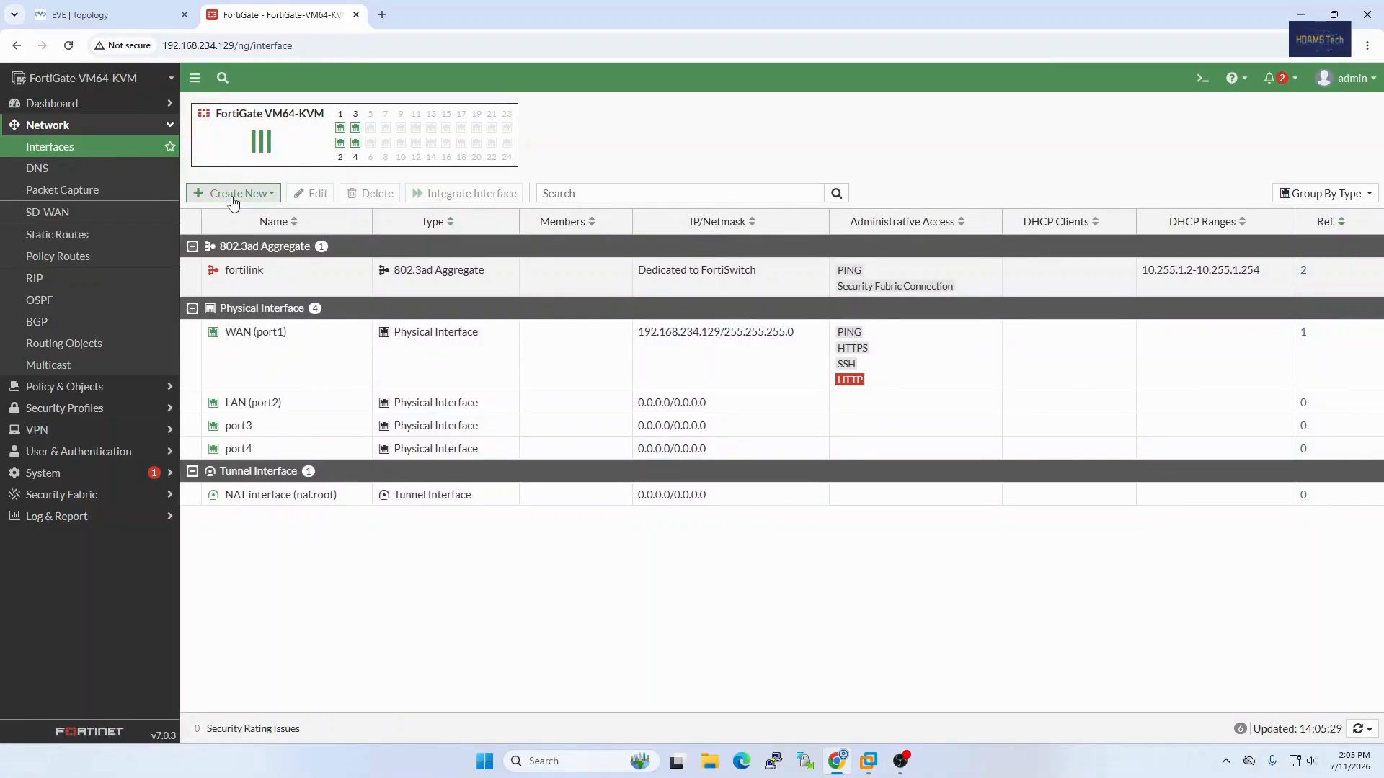
left_click(233, 195)
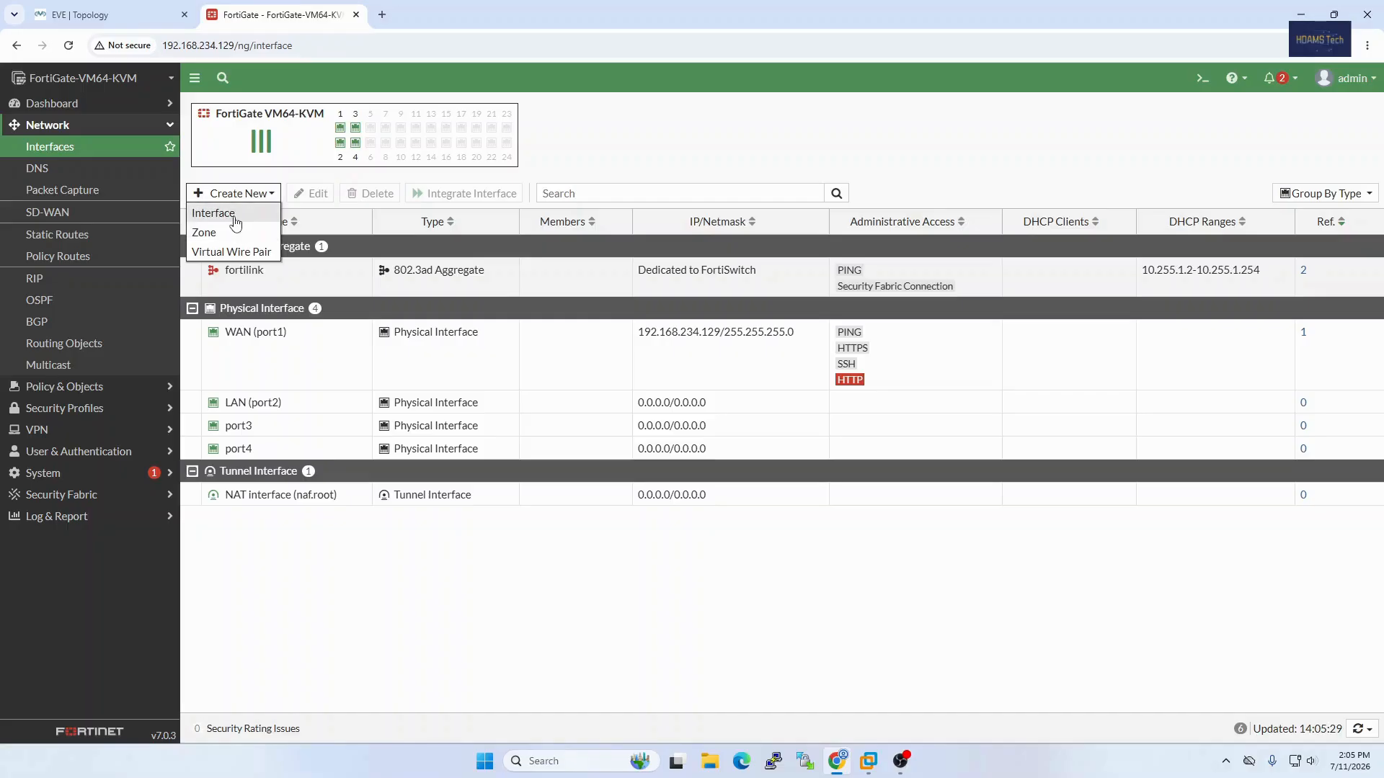
left_click(234, 216)
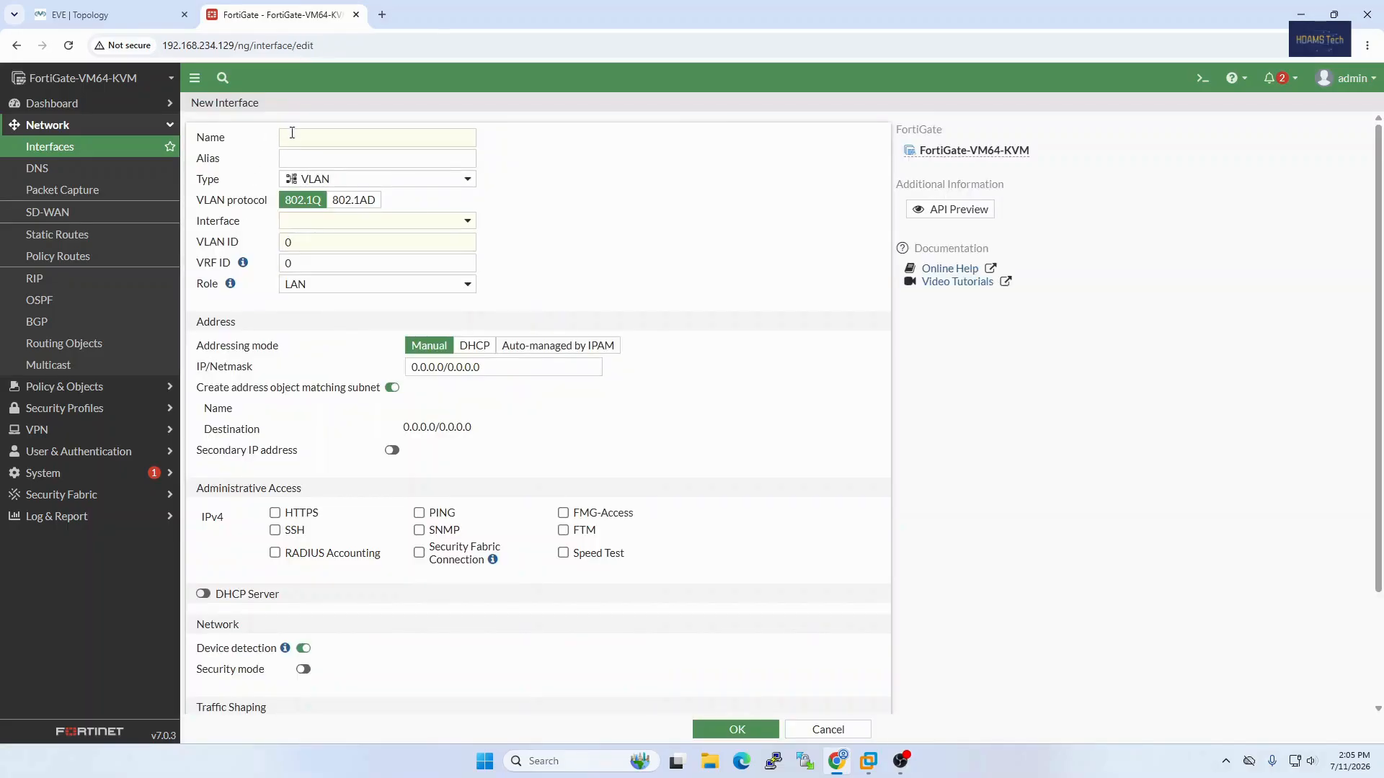
left_click(296, 136)
type("VLAN")
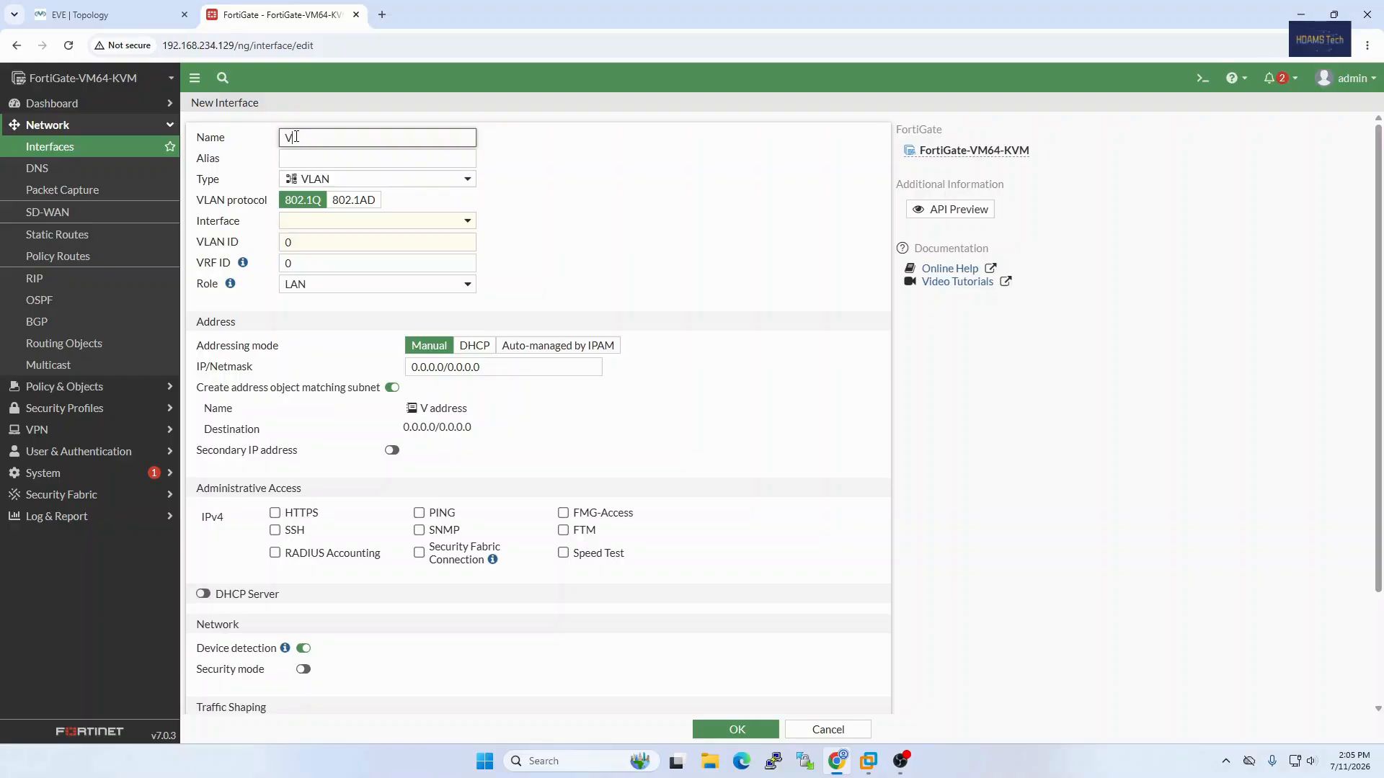
left_click(343, 156)
left_click(110, 10)
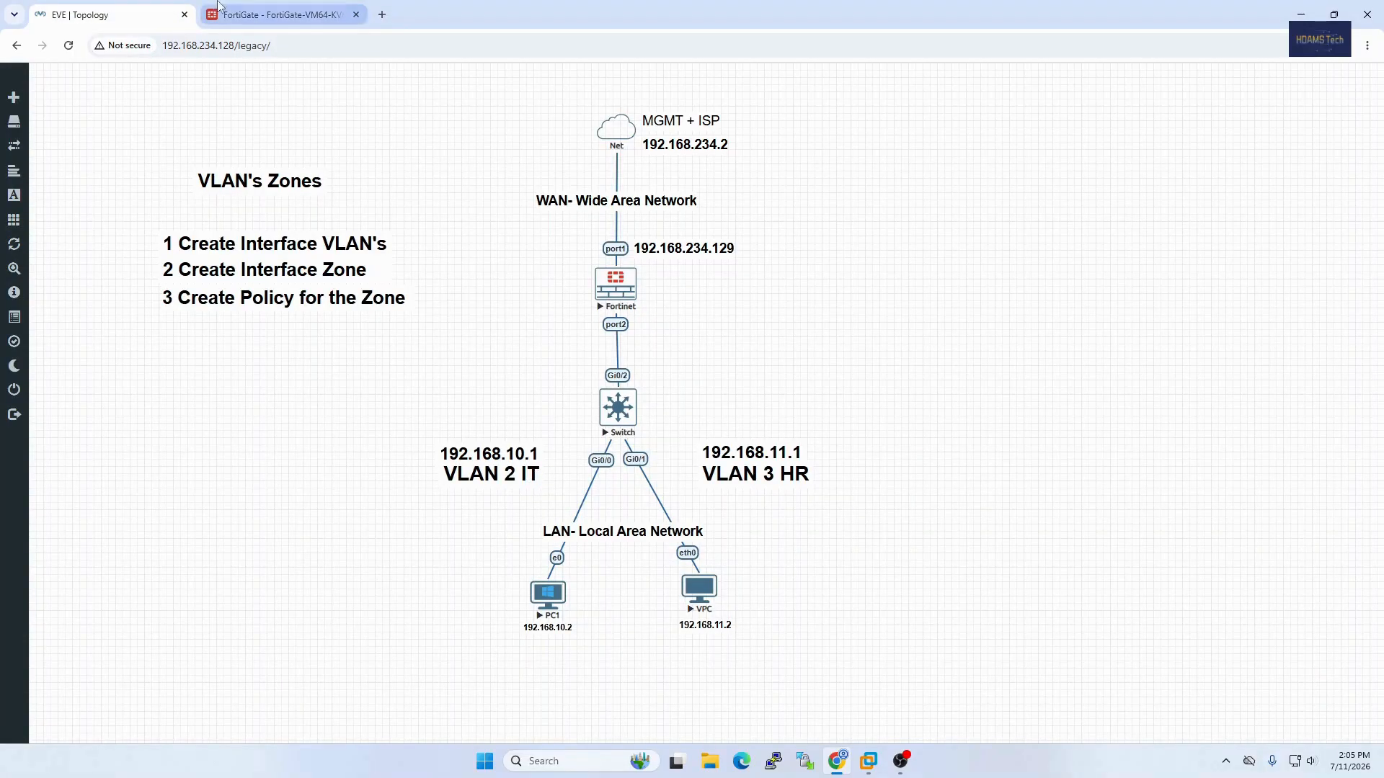
left_click(277, 15)
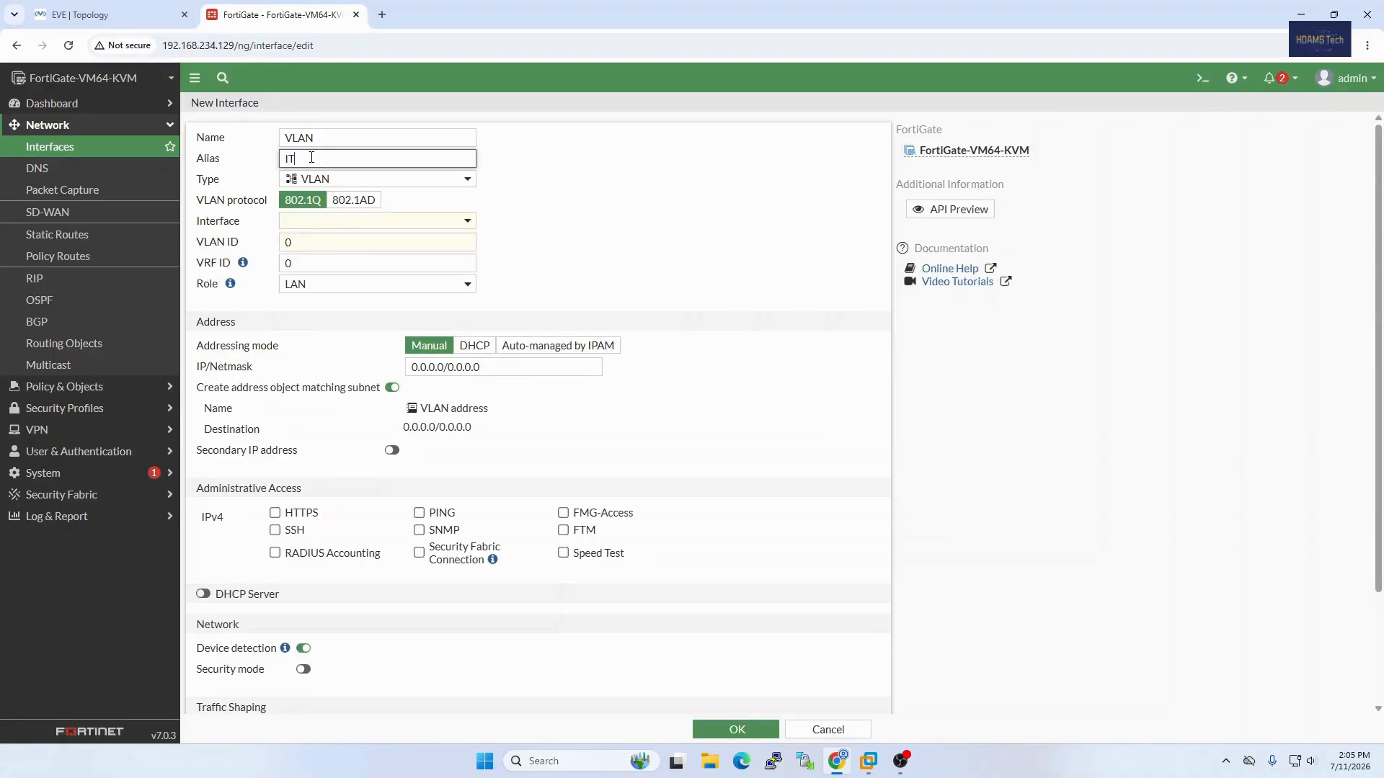
Step: Assign the new VLAN to the parent interface LAN (port2) and set its VLAN ID to 2
left_click(339, 222)
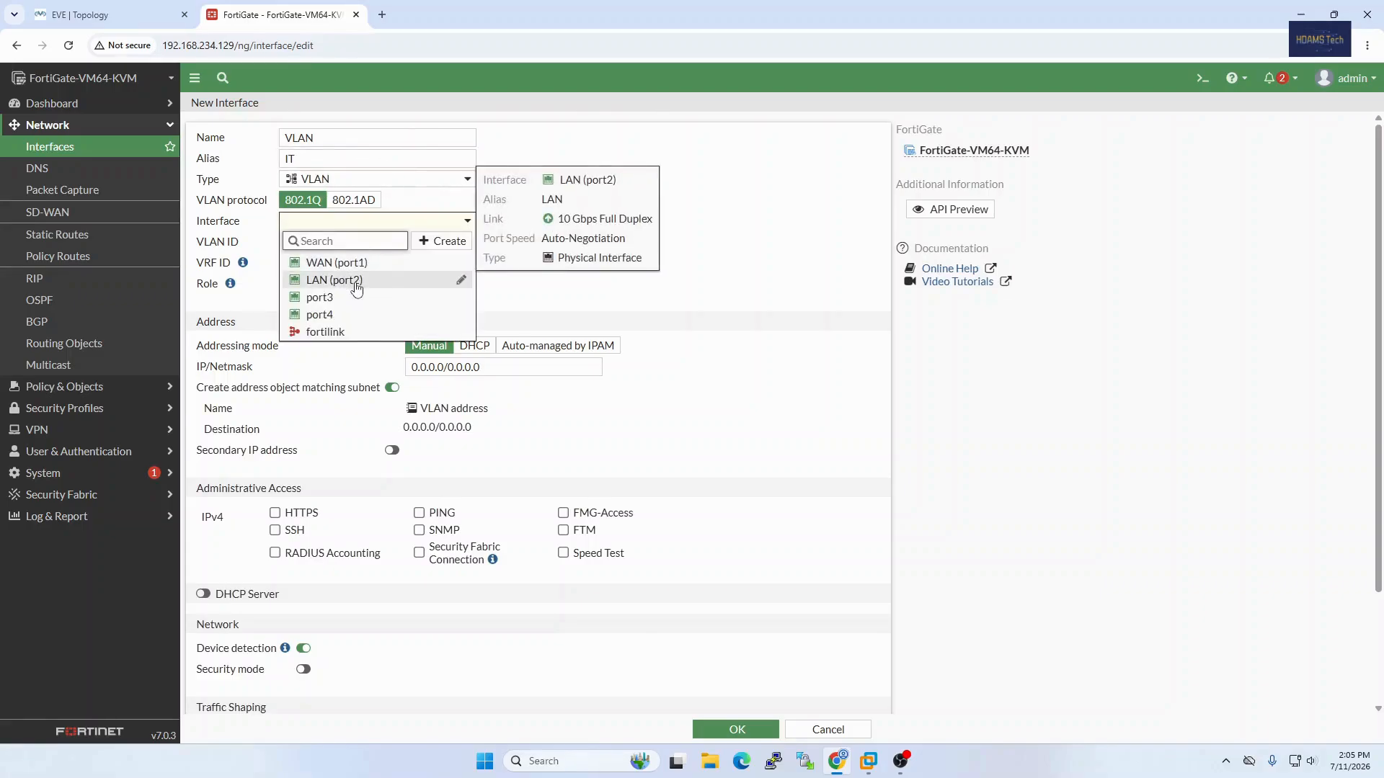
left_click(350, 281)
left_click(165, 10)
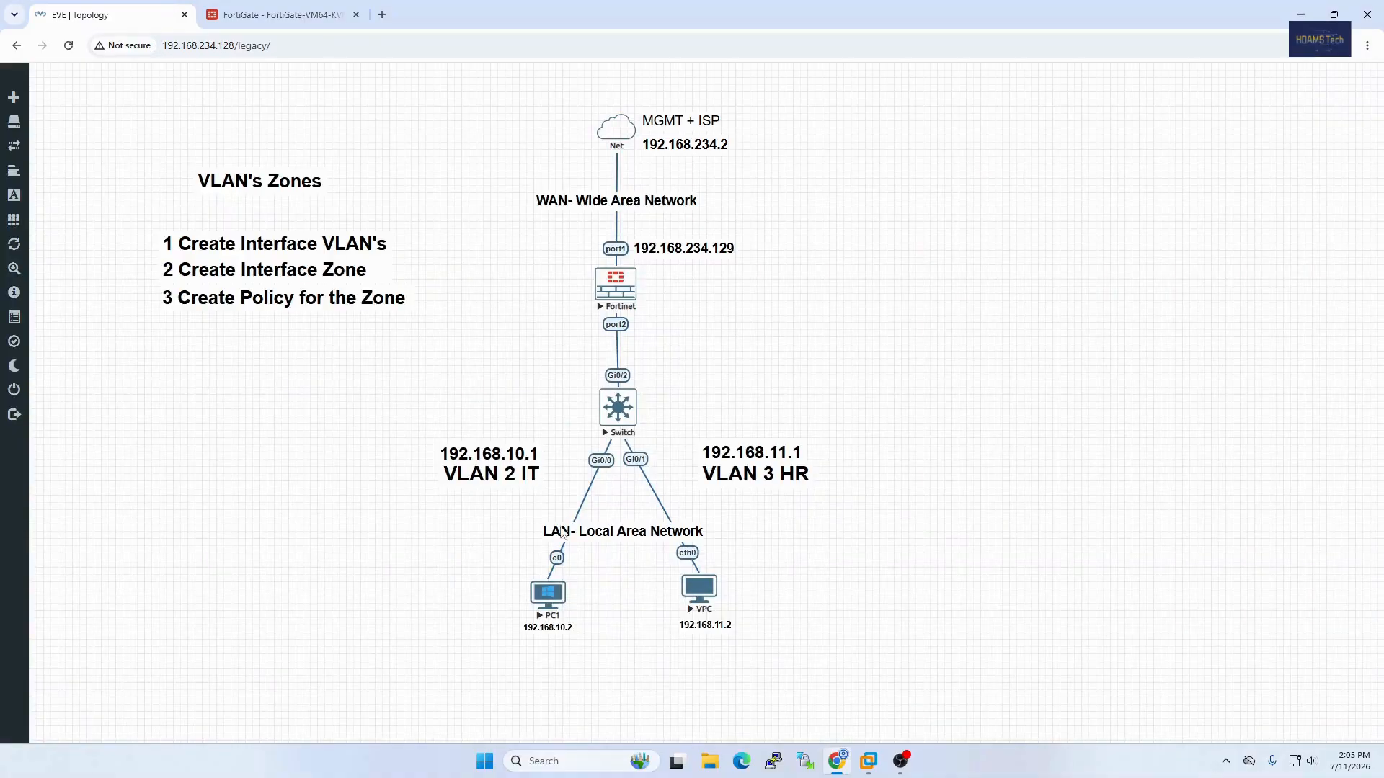
left_click(296, 15)
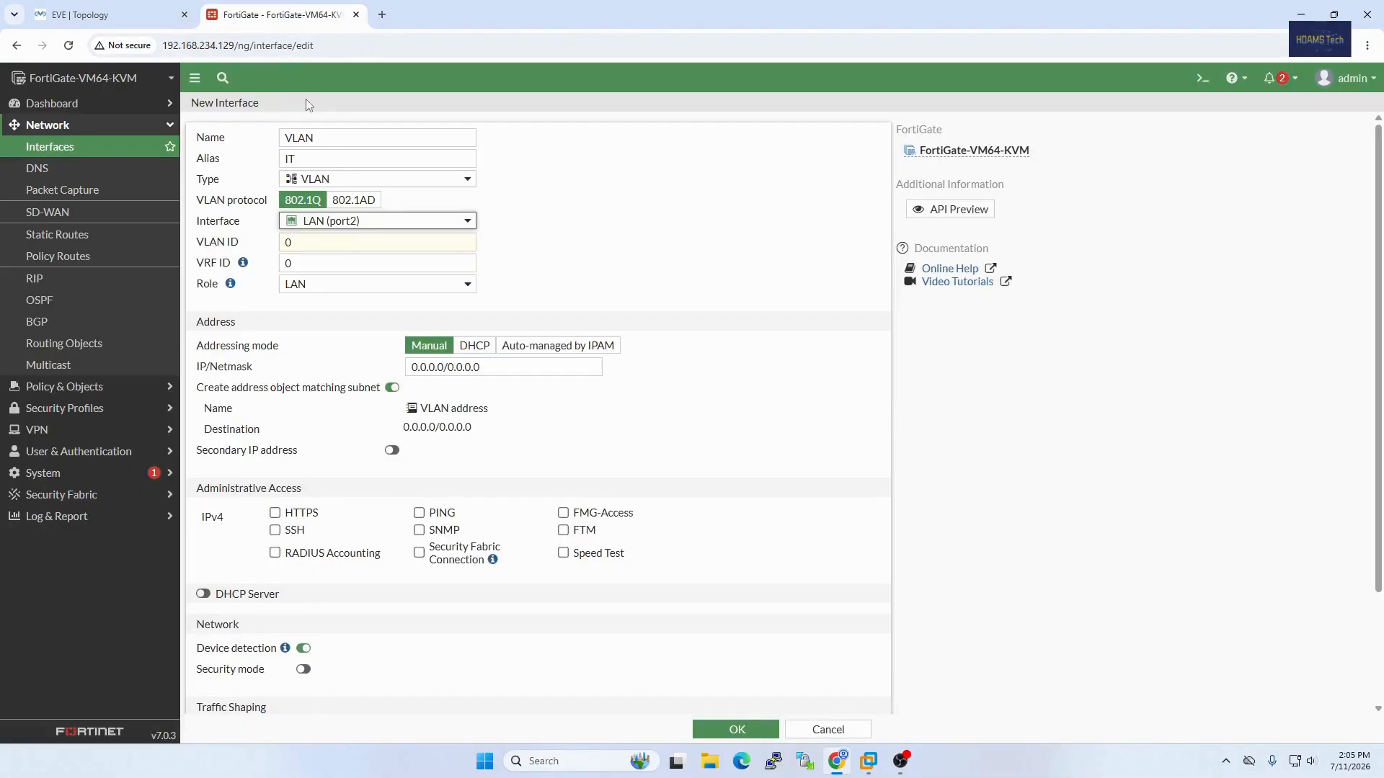
left_click(334, 244)
key("BackSpace")
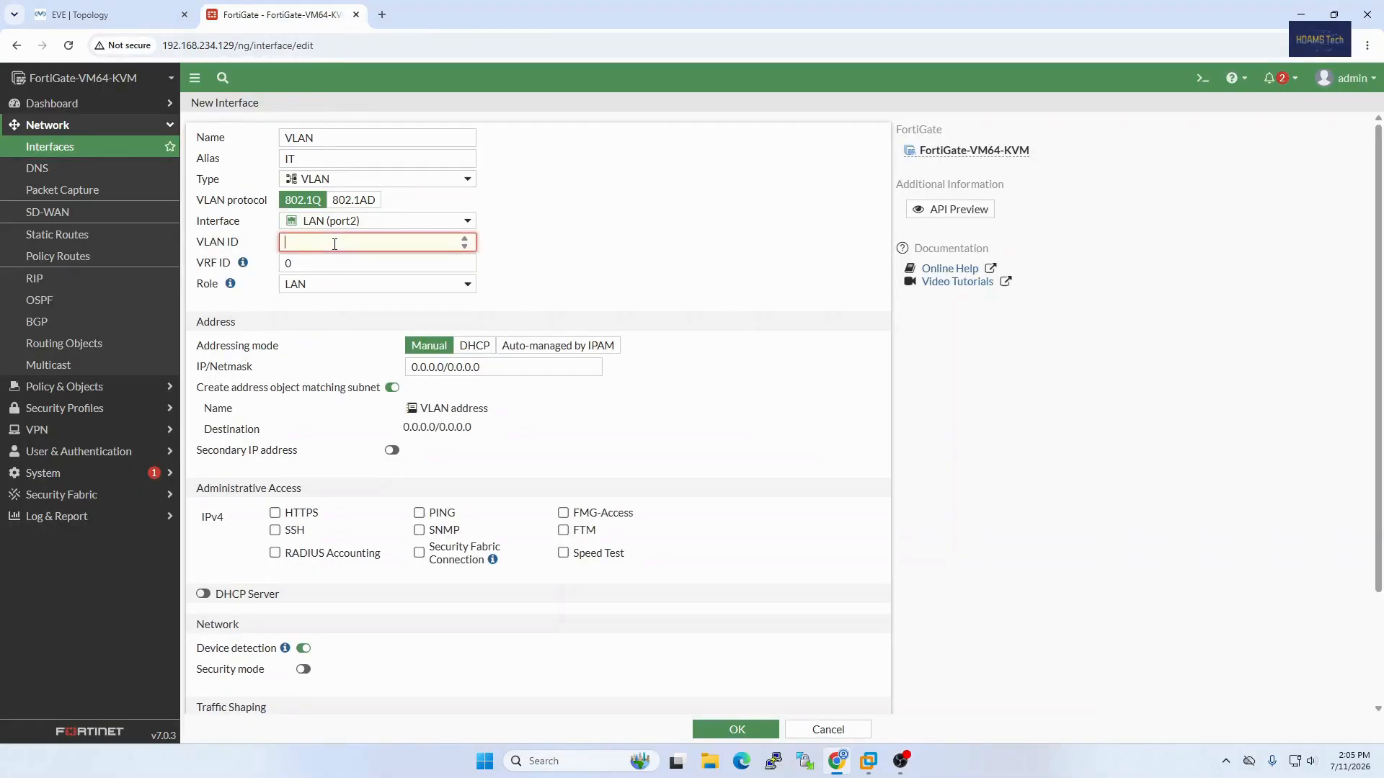
type("2")
Step: Set the IT VLAN interface's IP/Netmask to 192.168.10.1/24
left_click(469, 368)
left_click_drag(482, 368, 404, 371)
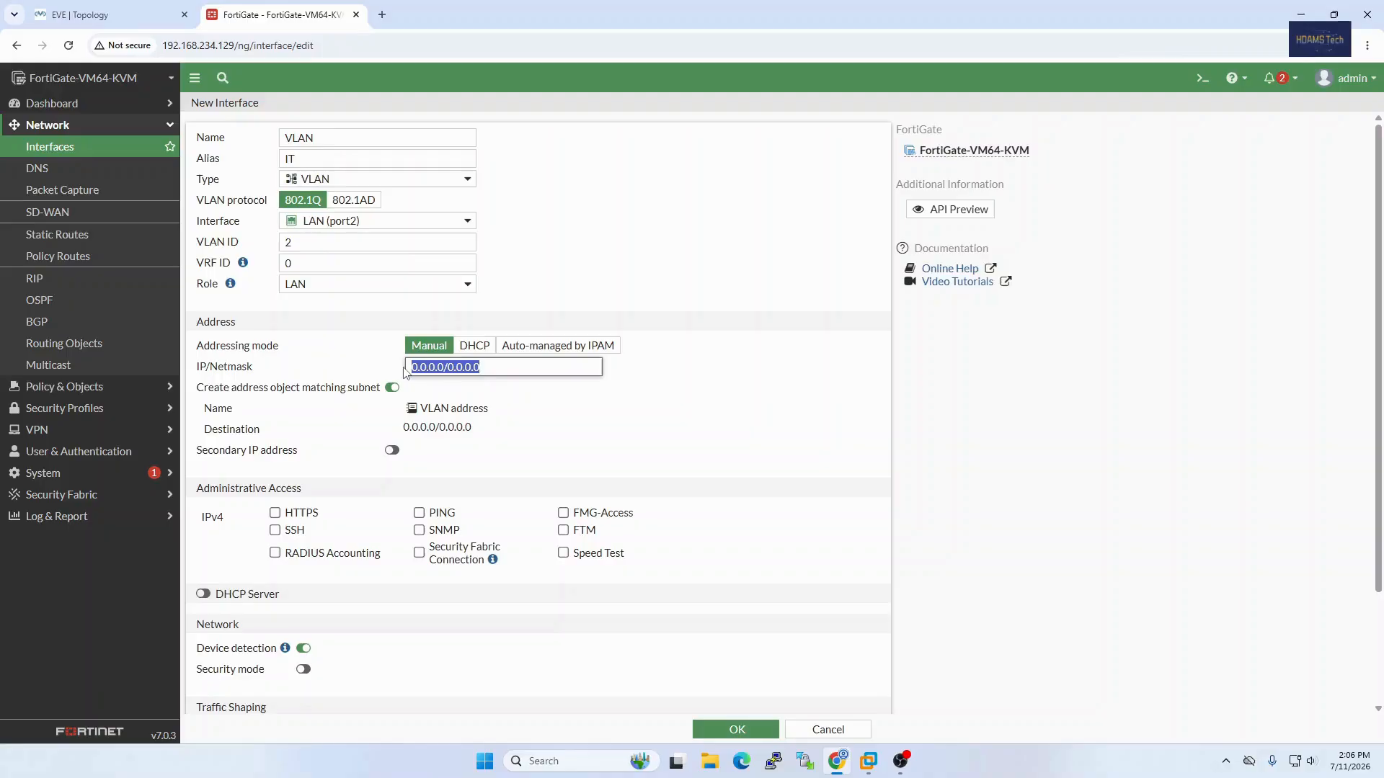
type("192.168.10.1")
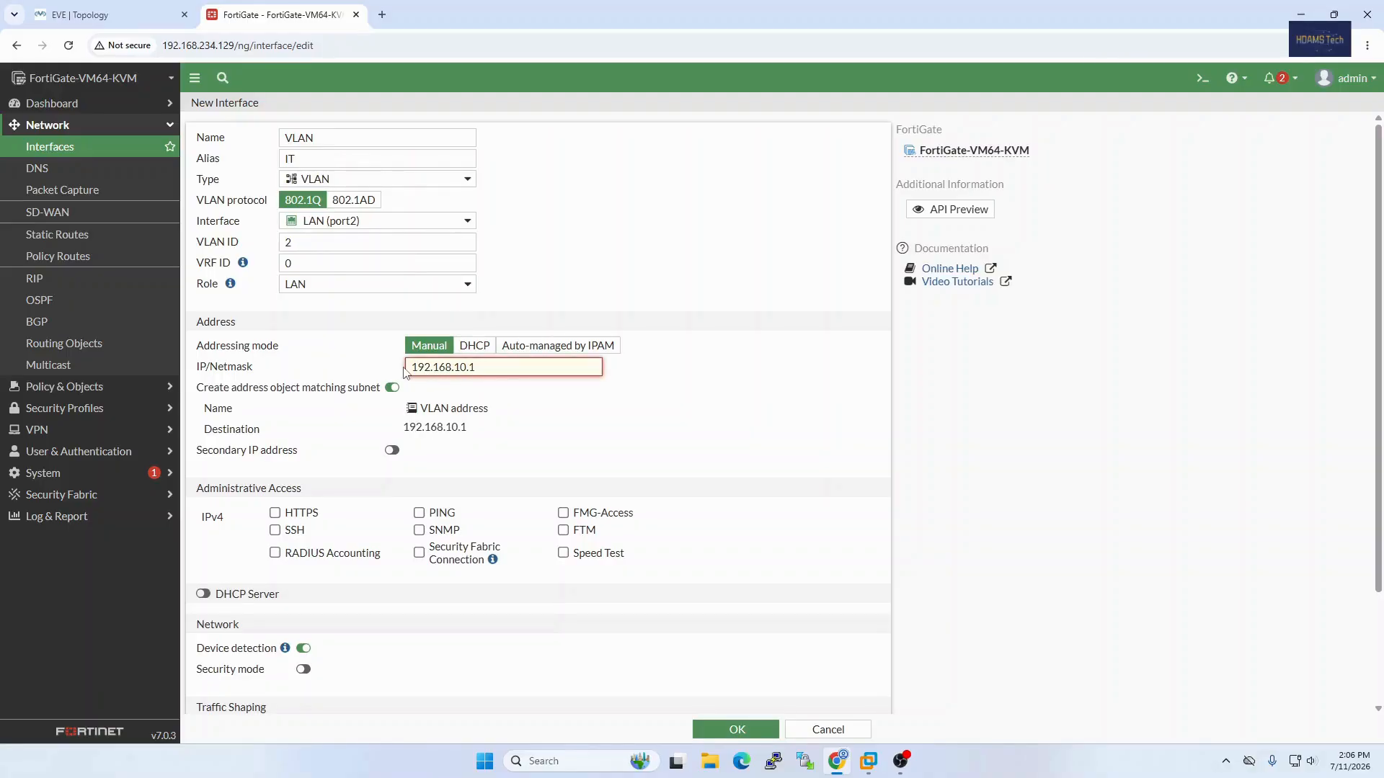
type("/24")
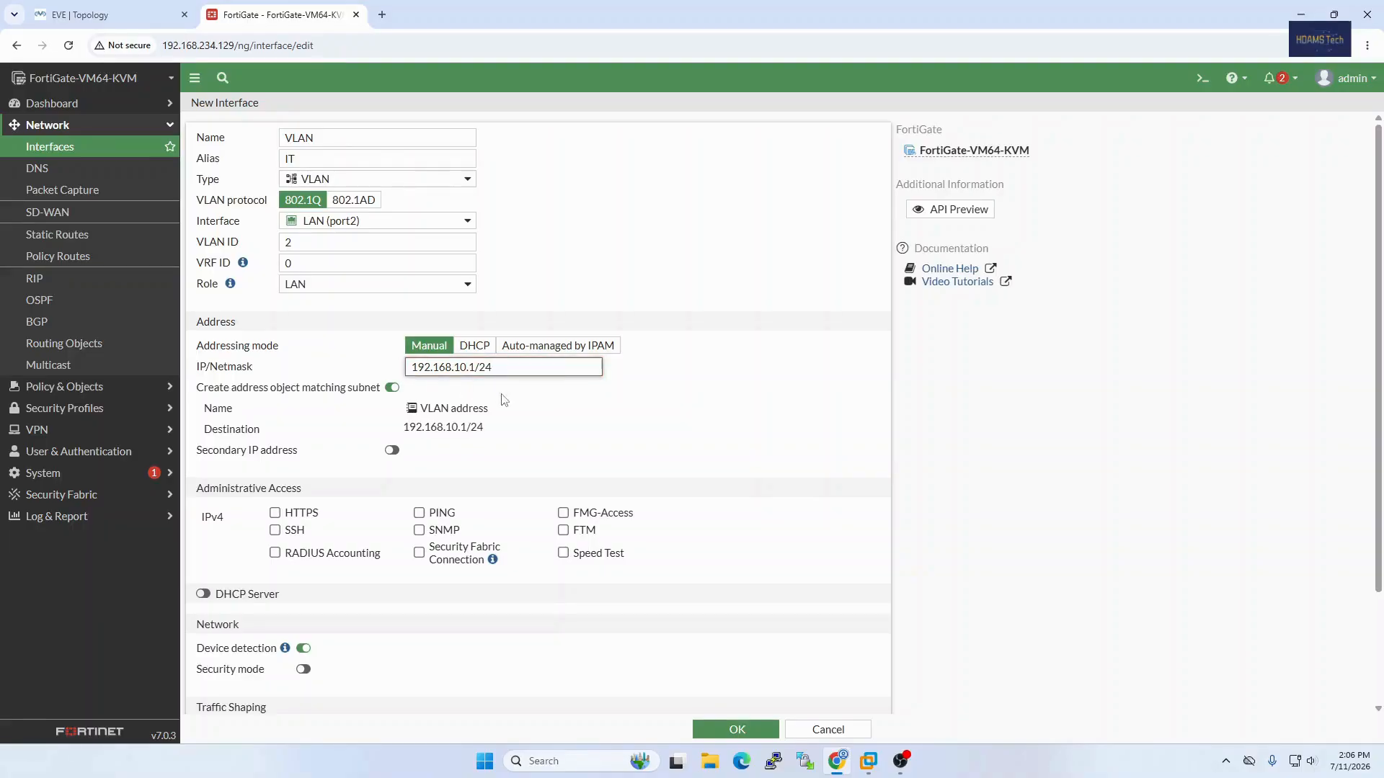
Step: Allow HTTPS, PING and SSH as IPv4 administrative access on the IT VLAN interface
left_click(301, 513)
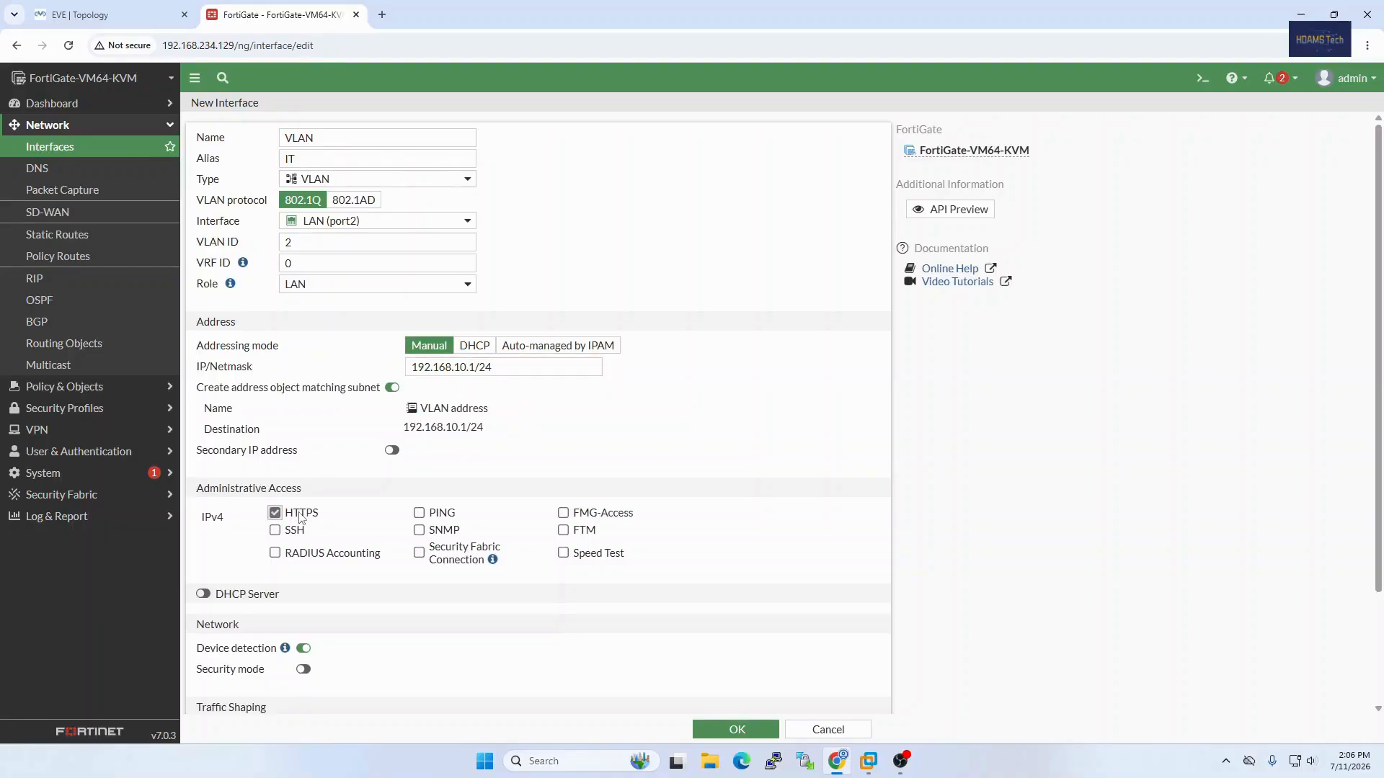
left_click(419, 512)
left_click(297, 532)
scroll(389, 596, "down", 2)
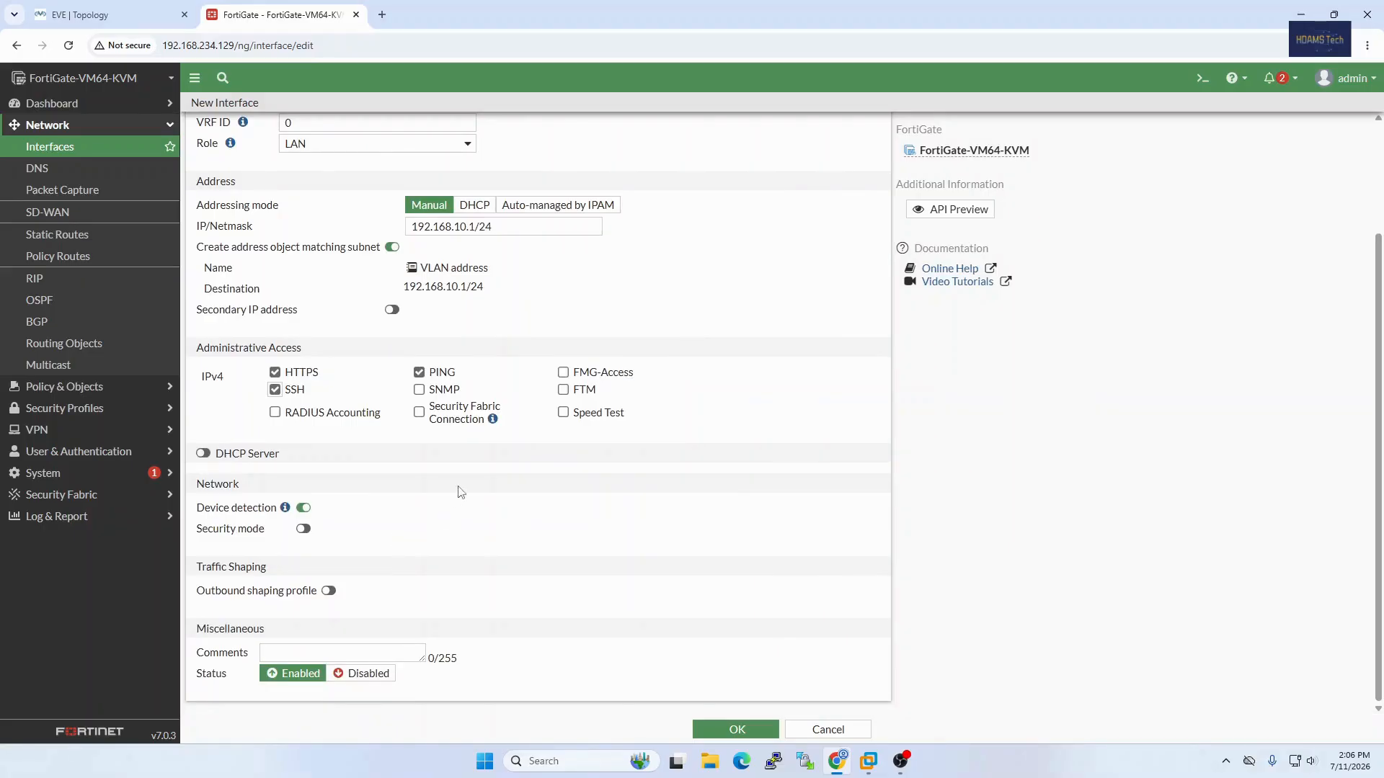
Step: Save the IT VLAN interface and expand LAN (port2) to show it in the interface list
left_click(747, 735)
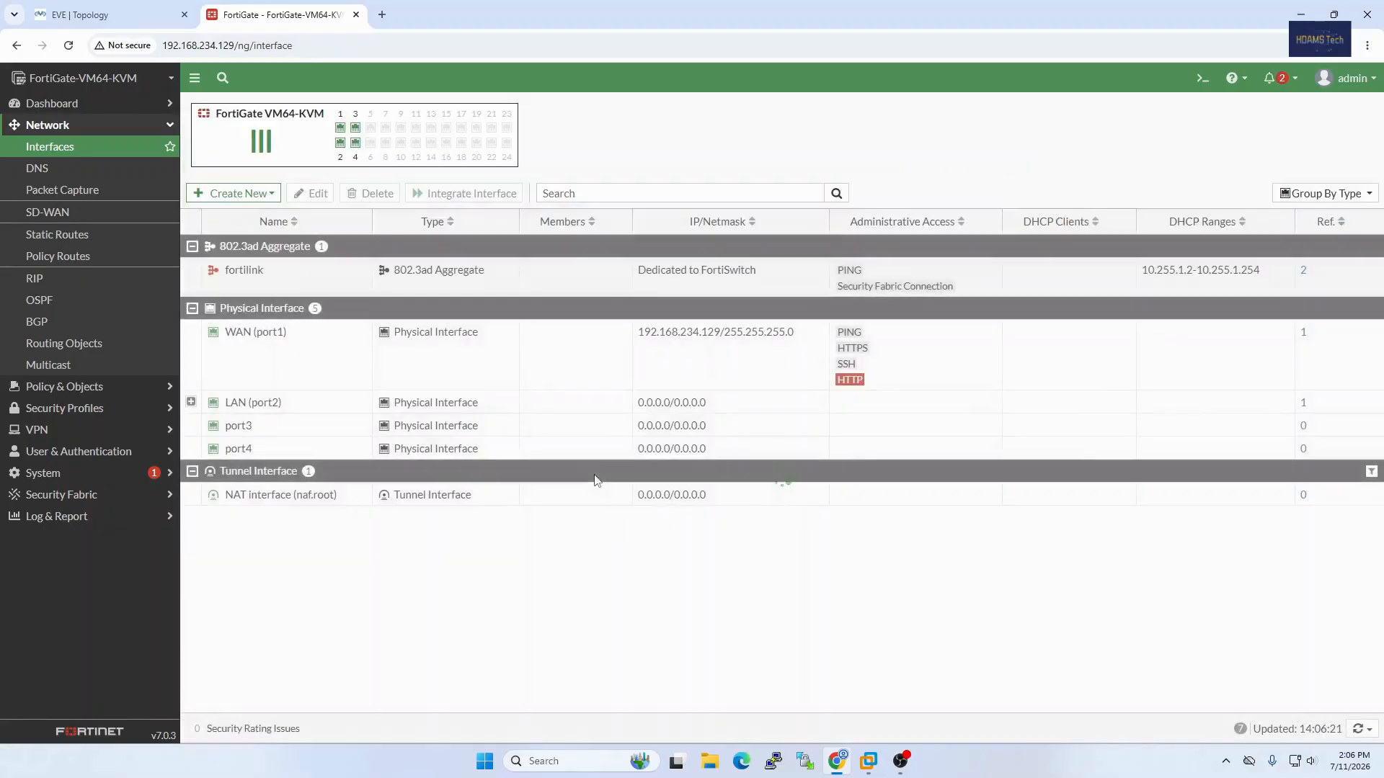
left_click(191, 401)
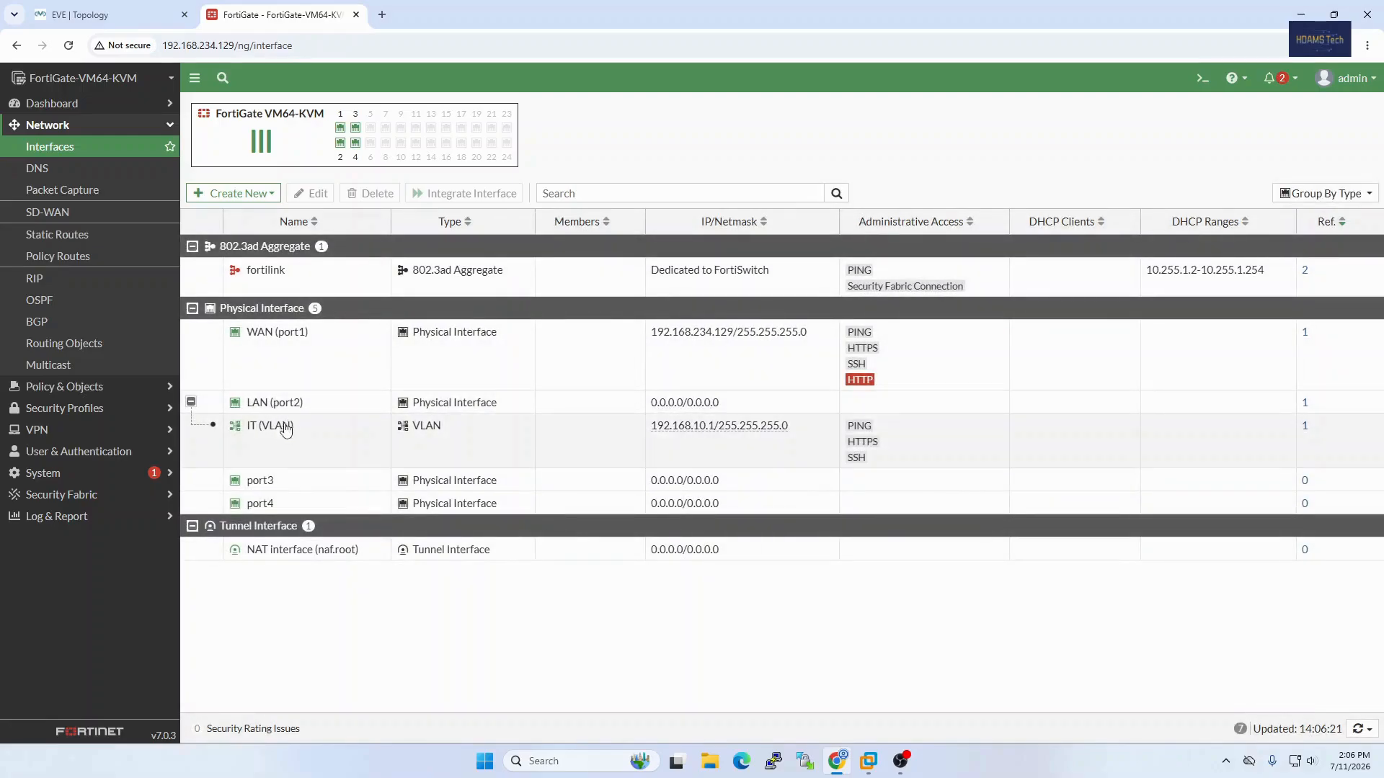
mouse_move(278, 437)
Step: Start another VLAN interface with the name VLAN 3 and the alias HR
left_click(234, 193)
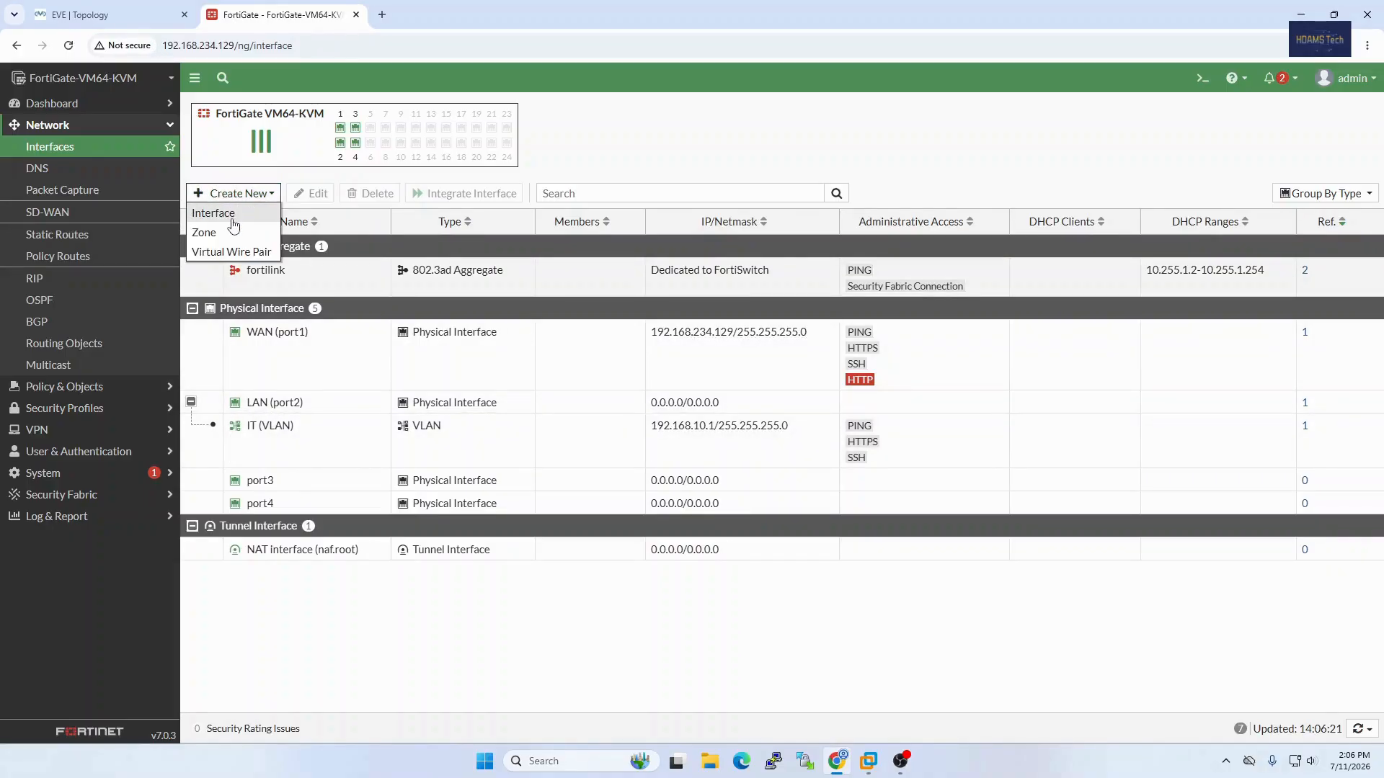
left_click(232, 219)
left_click(340, 140)
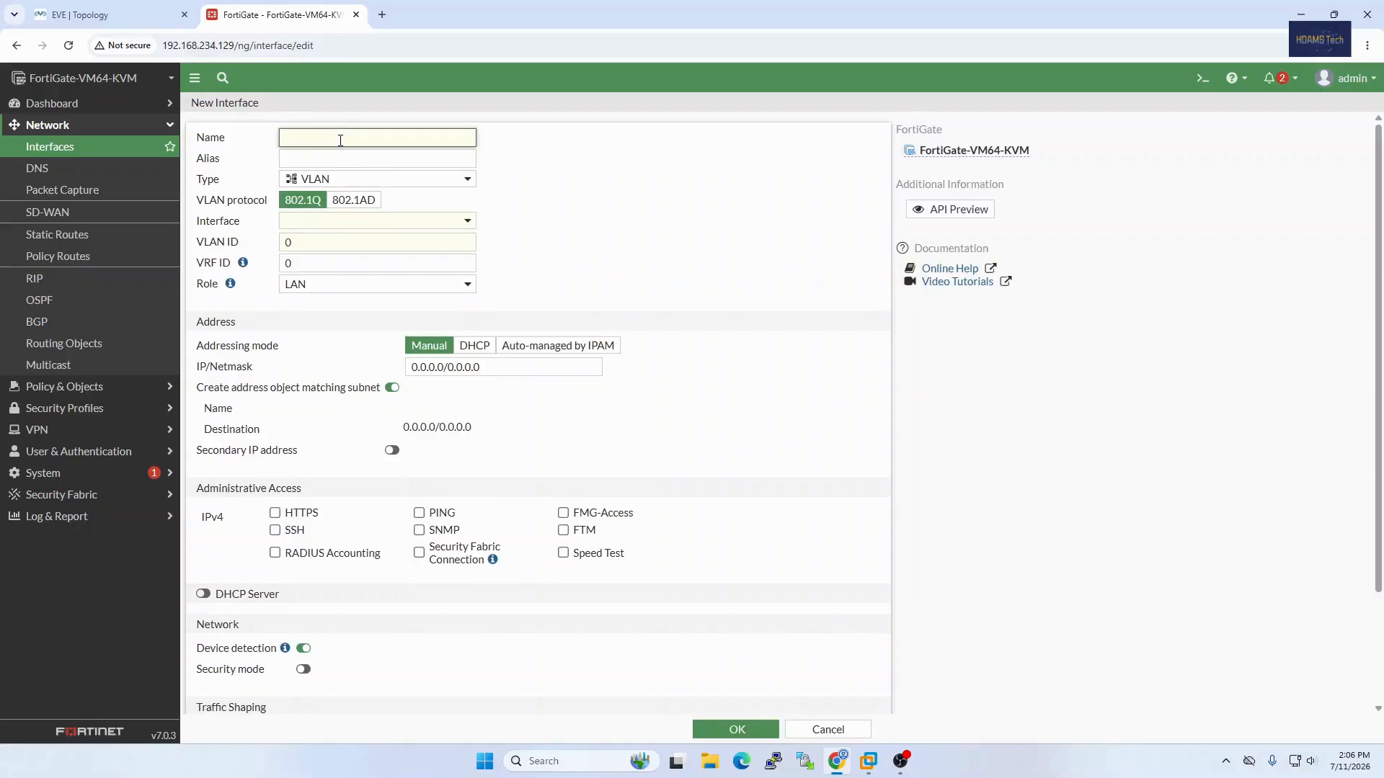
type("VLAN")
key("Tab")
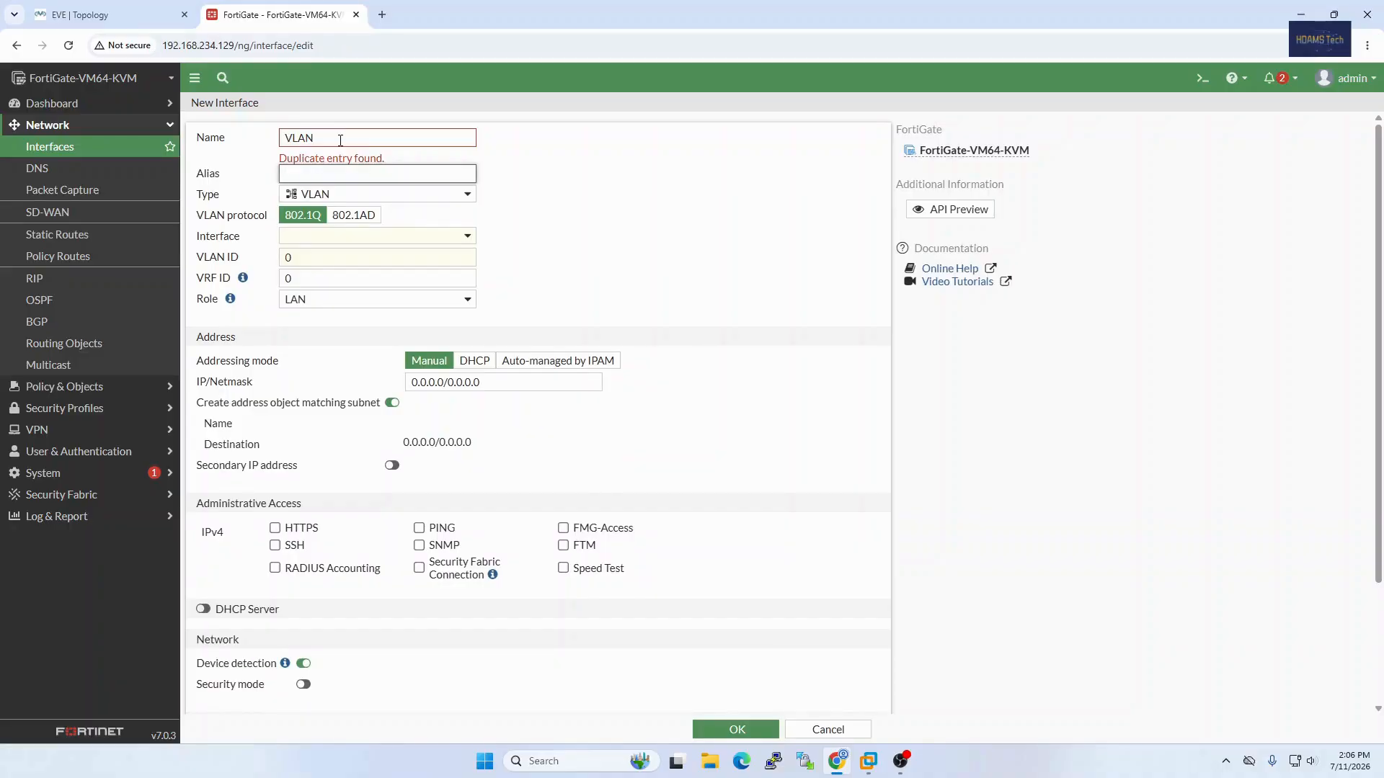
left_click(340, 140)
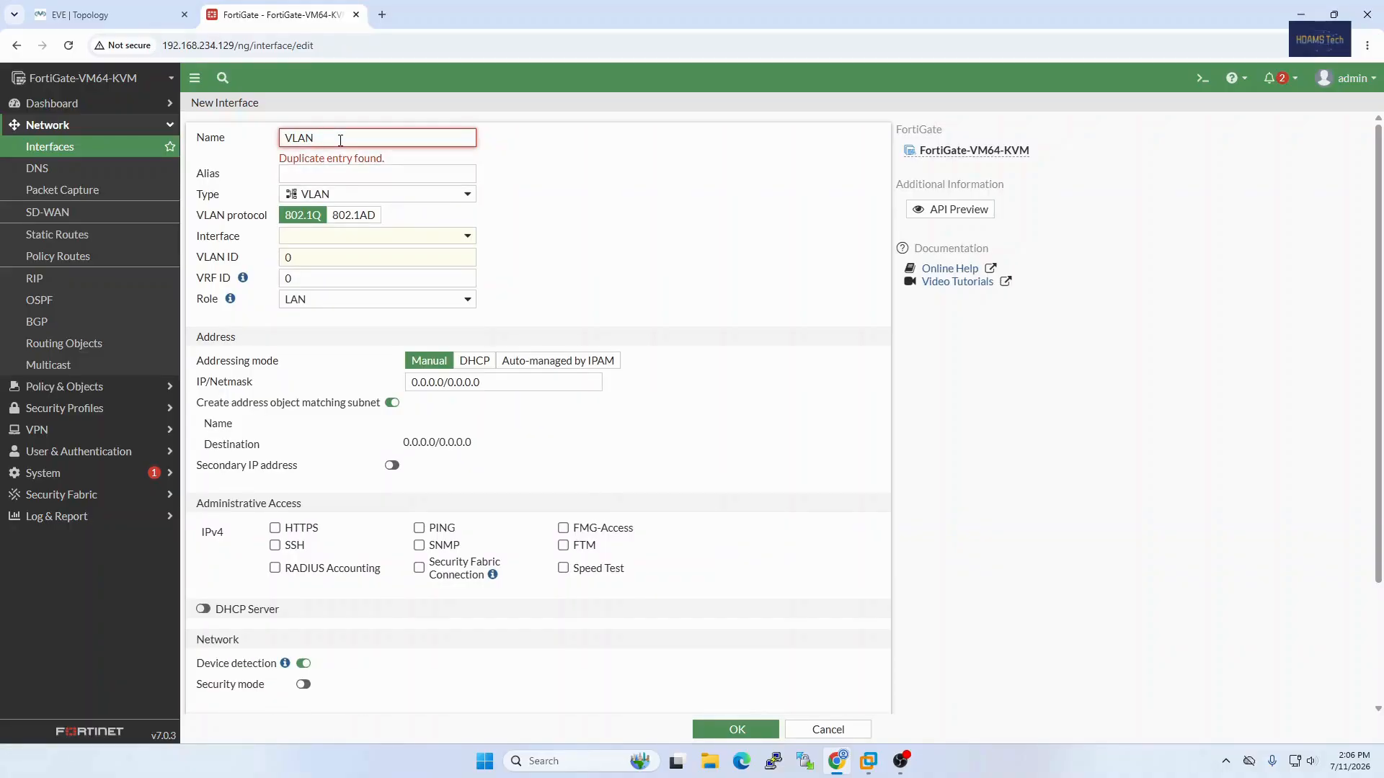
type("3")
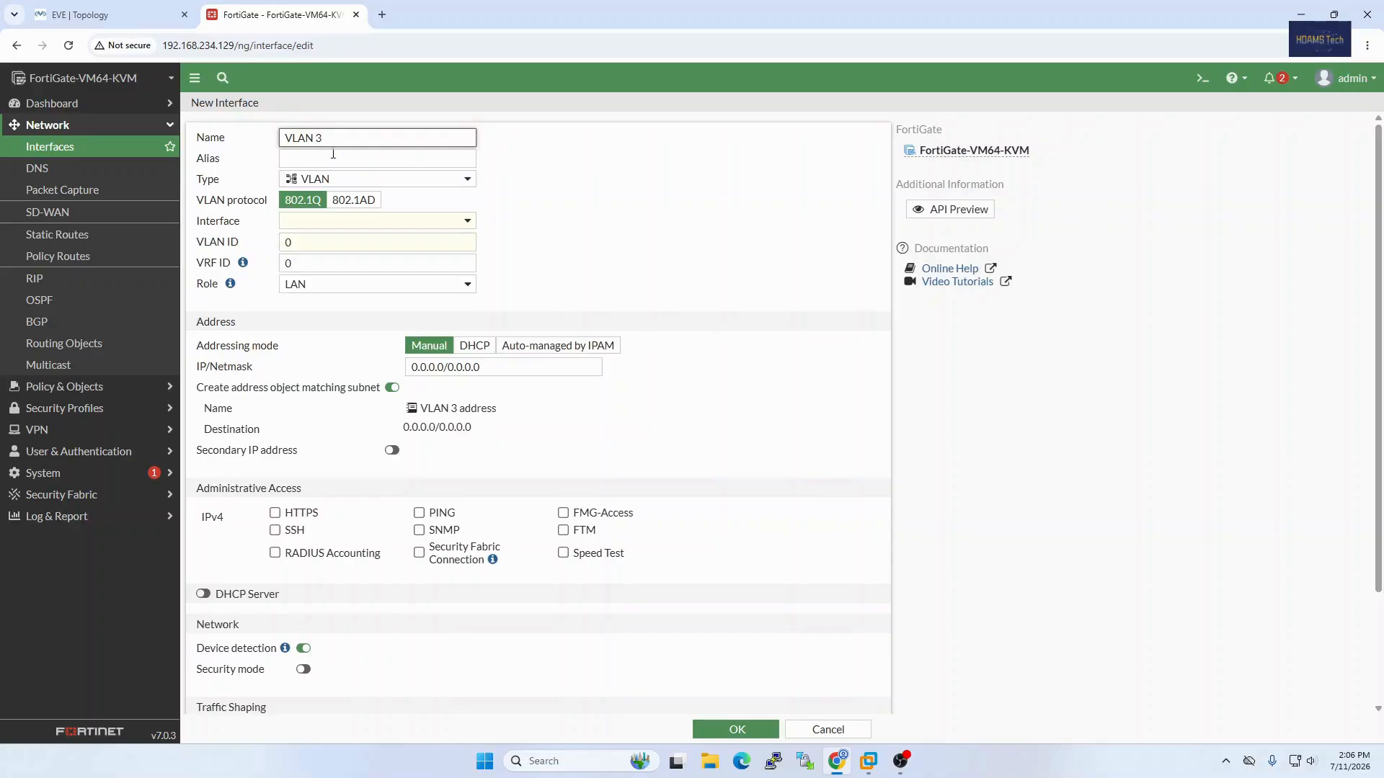
left_click(320, 159)
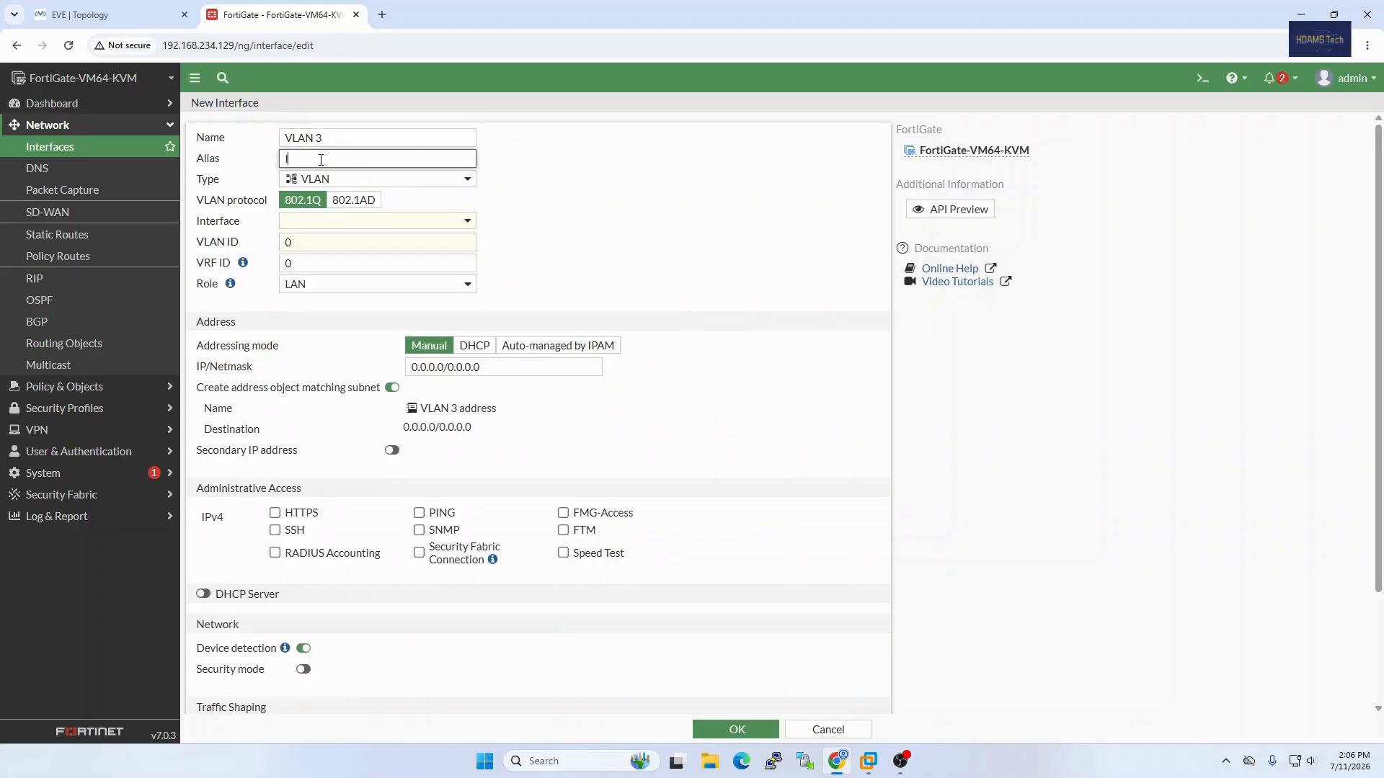
type("HR")
Step: Assign the HR VLAN to the parent interface LAN (port2) and set its VLAN ID to 3
left_click(318, 222)
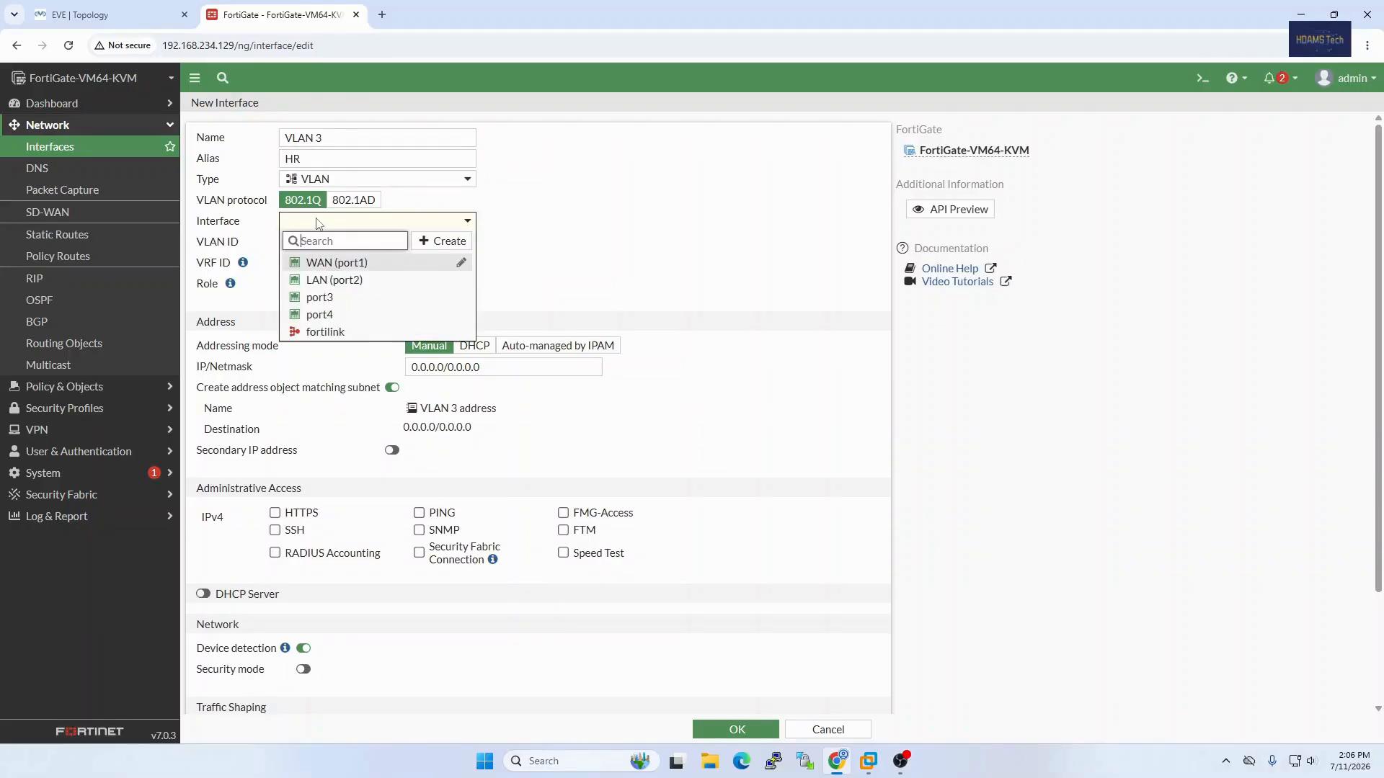
left_click(331, 280)
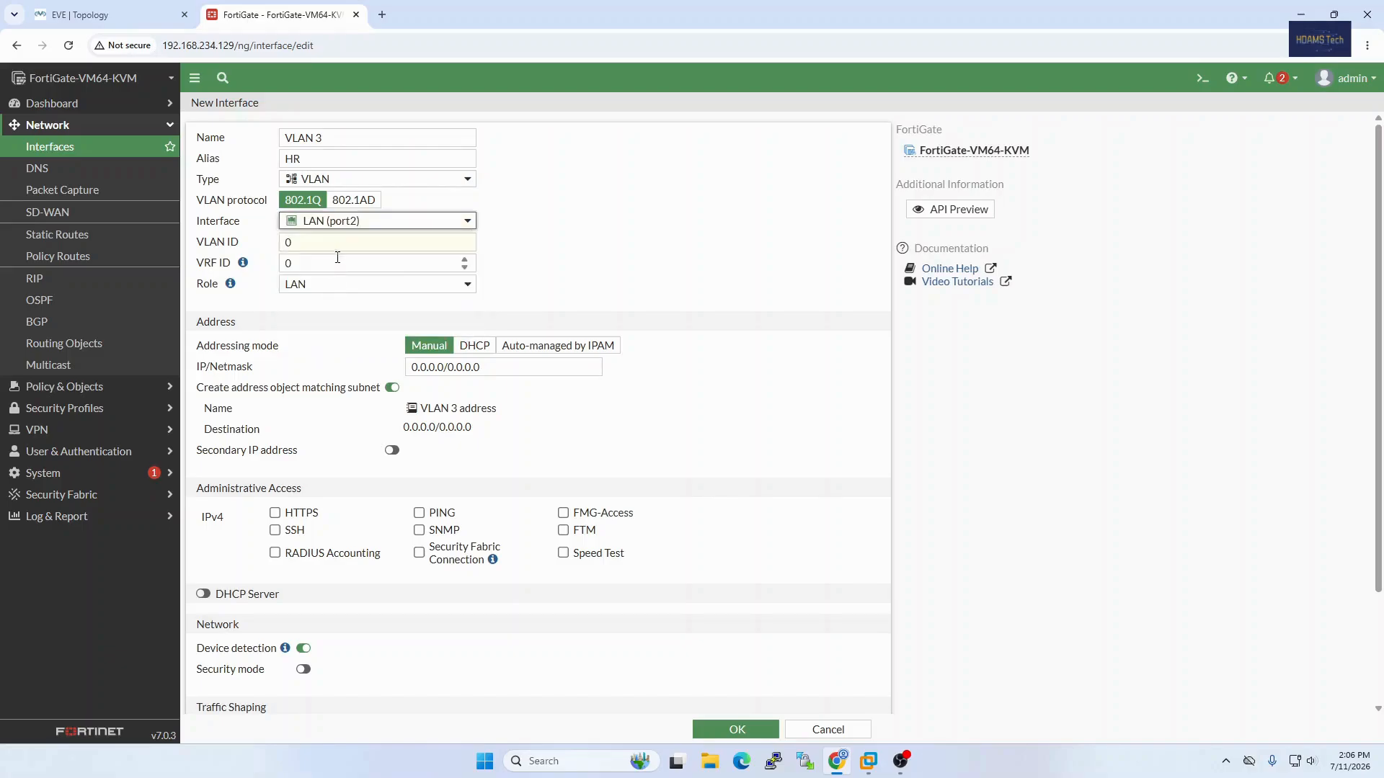
left_click(340, 245)
key("BackSpace")
type("3")
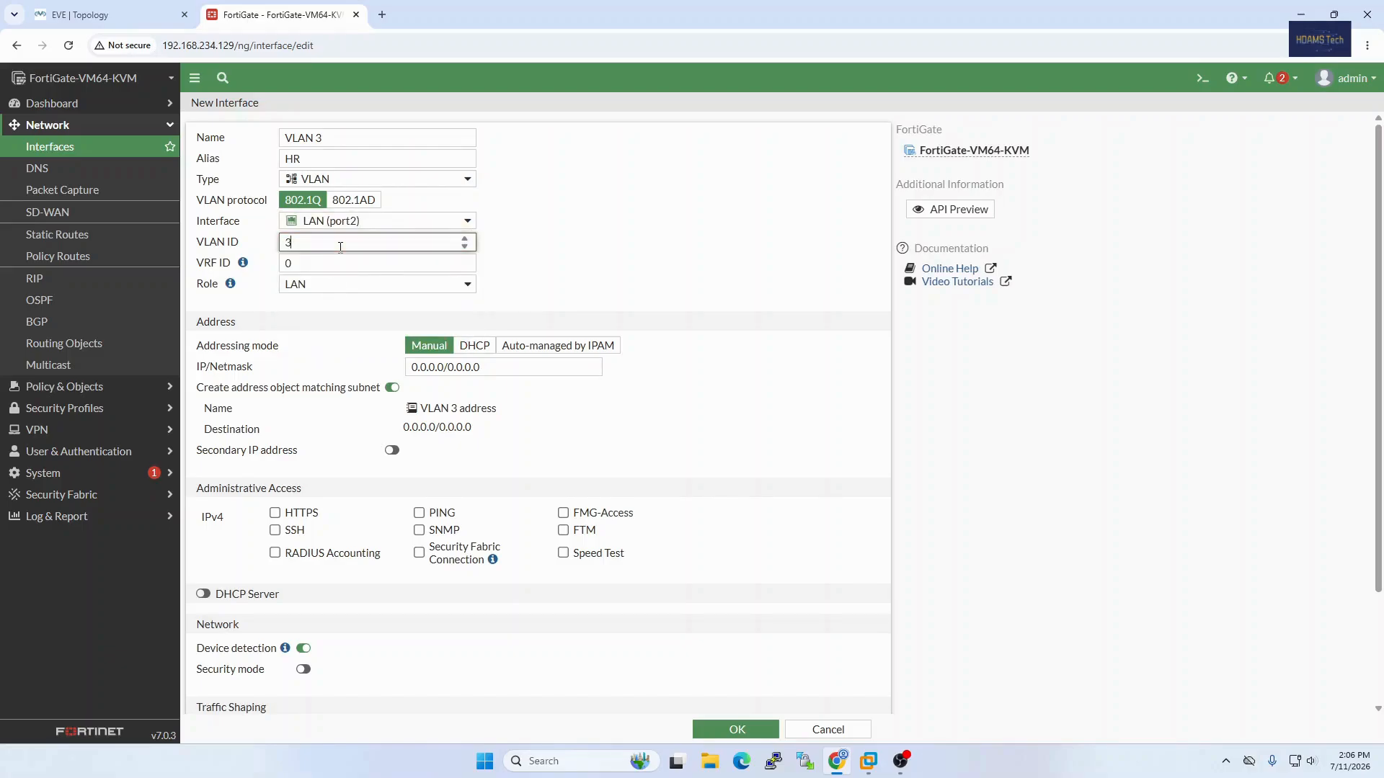
Step: Set the HR VLAN interface's IP/Netmask to 192.168.11.1/24
left_click(455, 369)
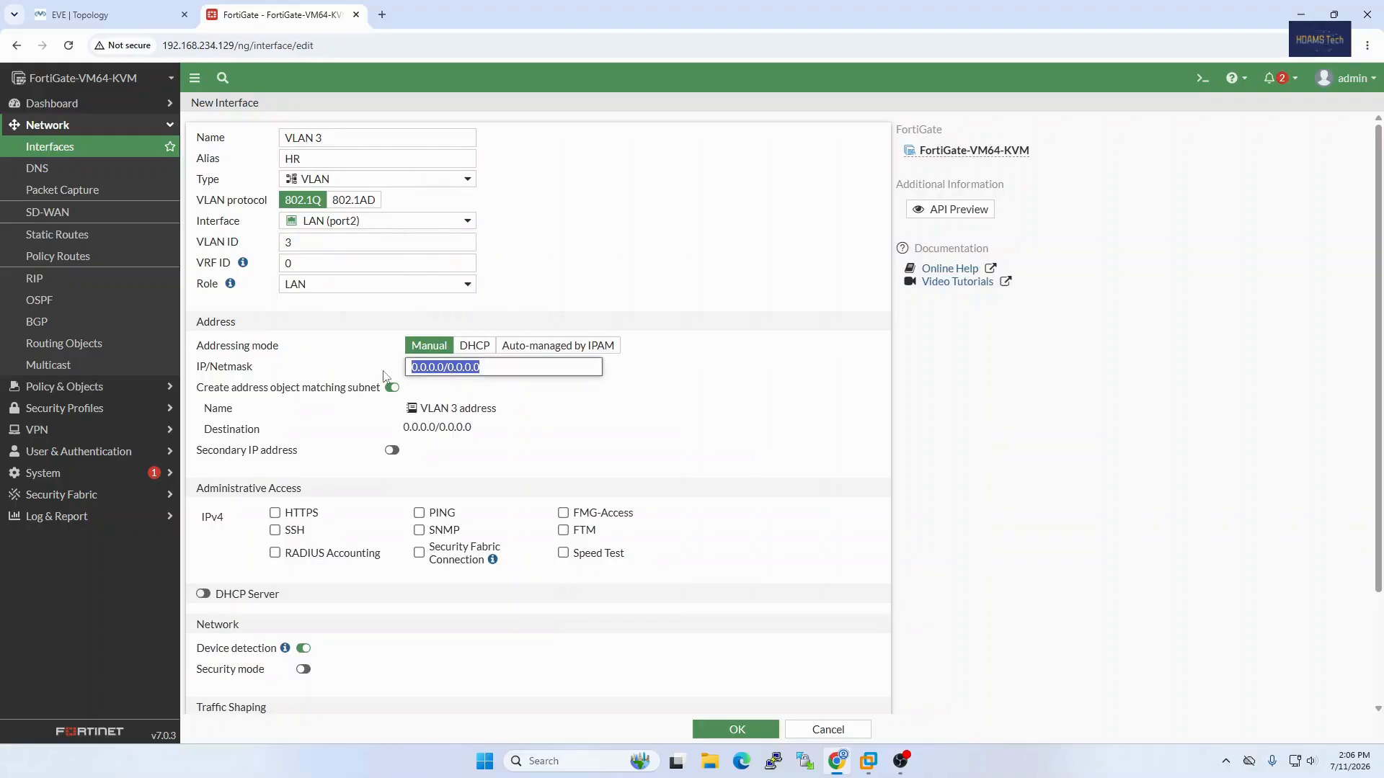
type("19")
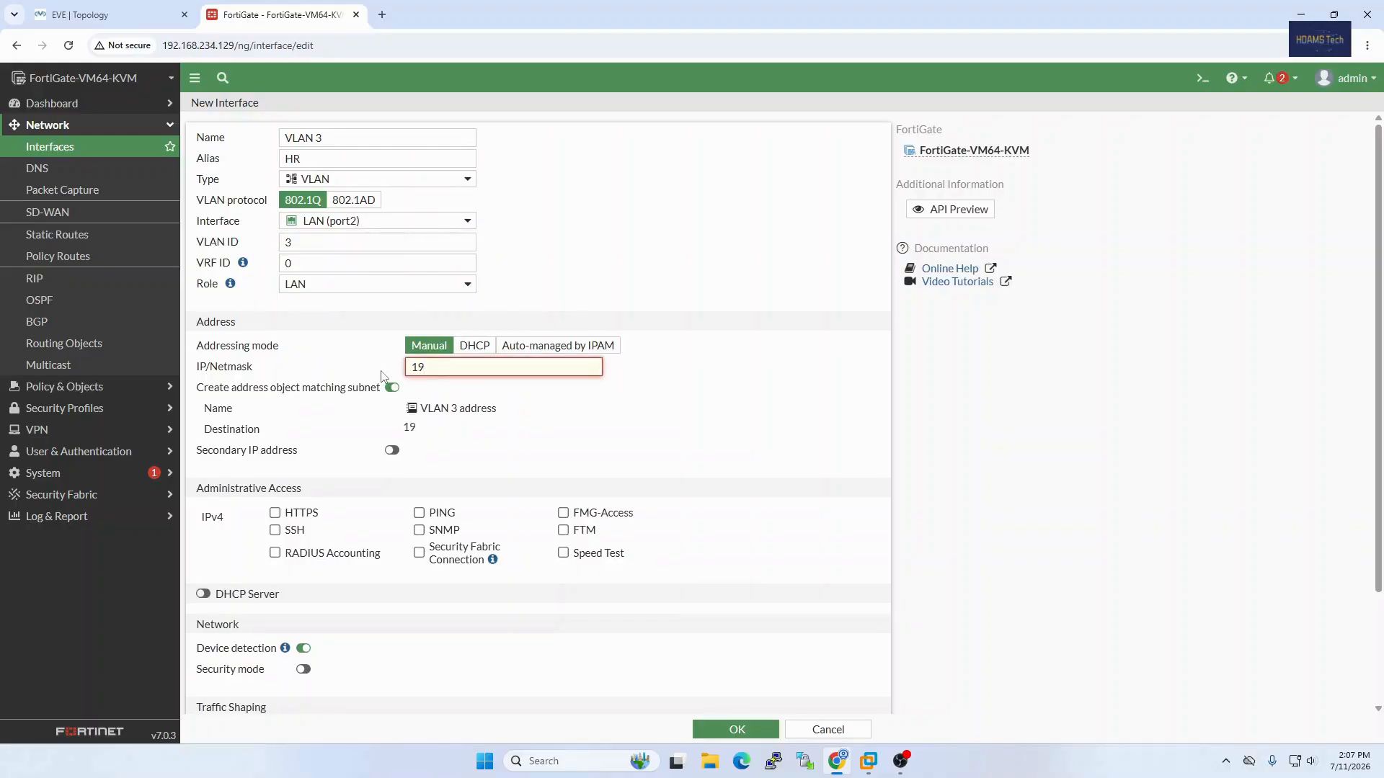
type("2.168.")
type("11.1/24")
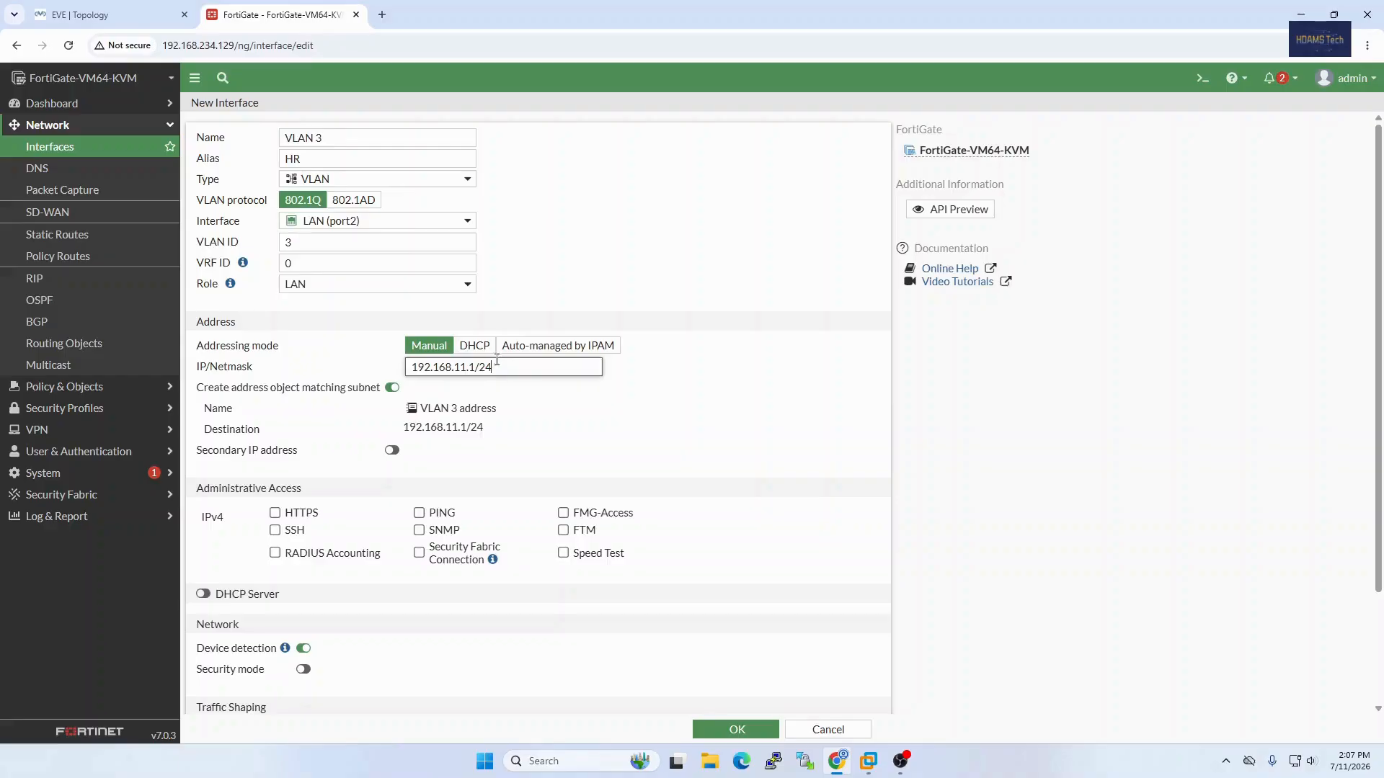
left_click_drag(492, 368, 481, 368)
Step: Allow HTTPS, SSH and PING as IPv4 administrative access on the HR VLAN interface and save it
left_click(315, 519)
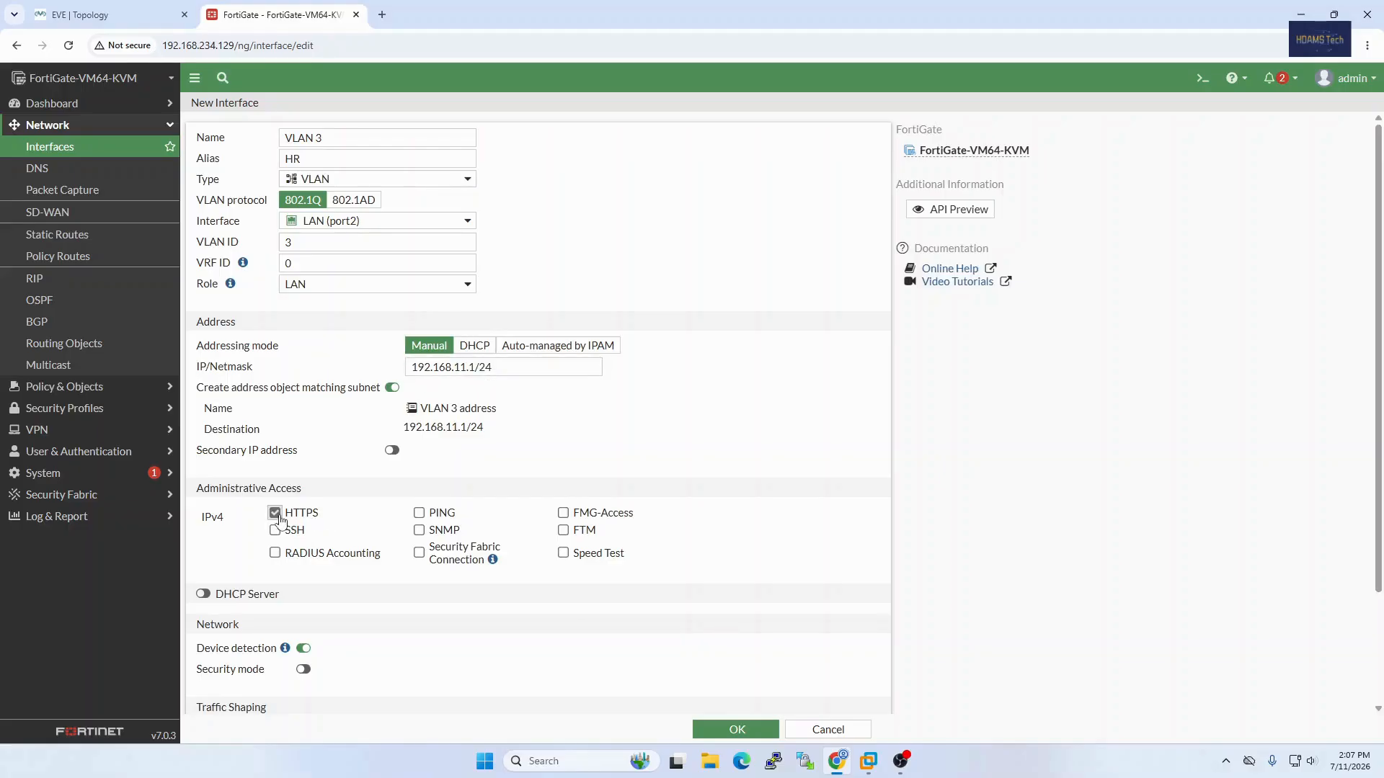
left_click(299, 535)
left_click(440, 515)
left_click(748, 730)
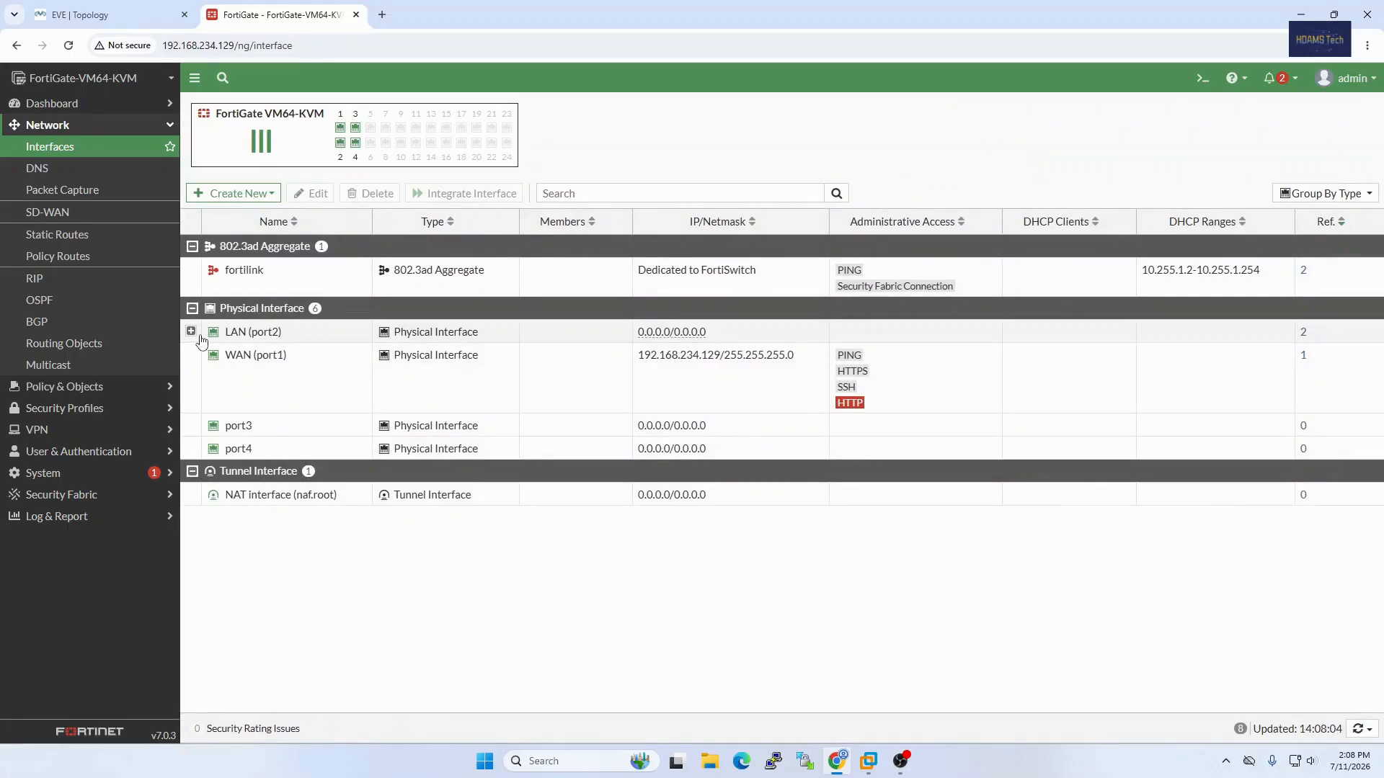
Step: Check the VLAN interfaces under LAN (port2) against the EVE topology diagram, and return to the FortiGate interface list
left_click(191, 331)
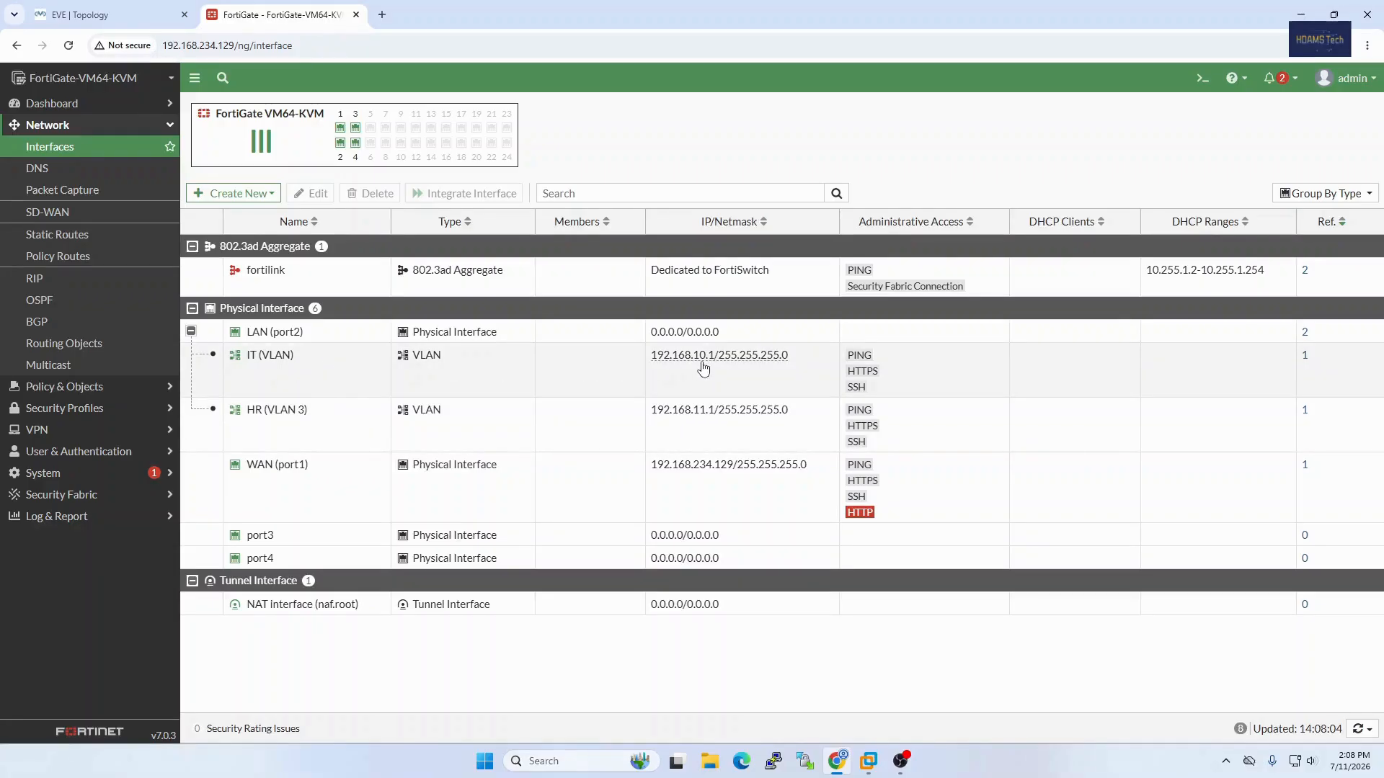
left_click(108, 14)
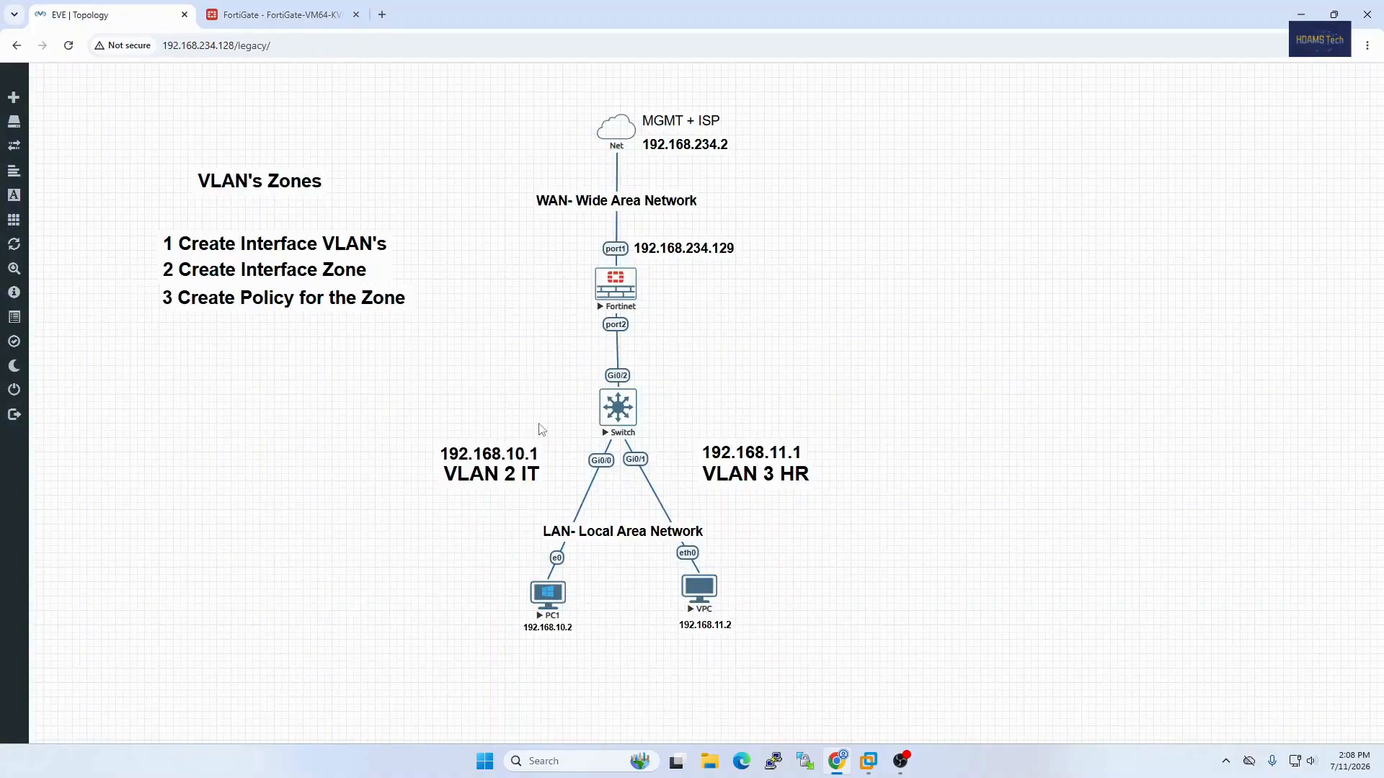
left_click(227, 10)
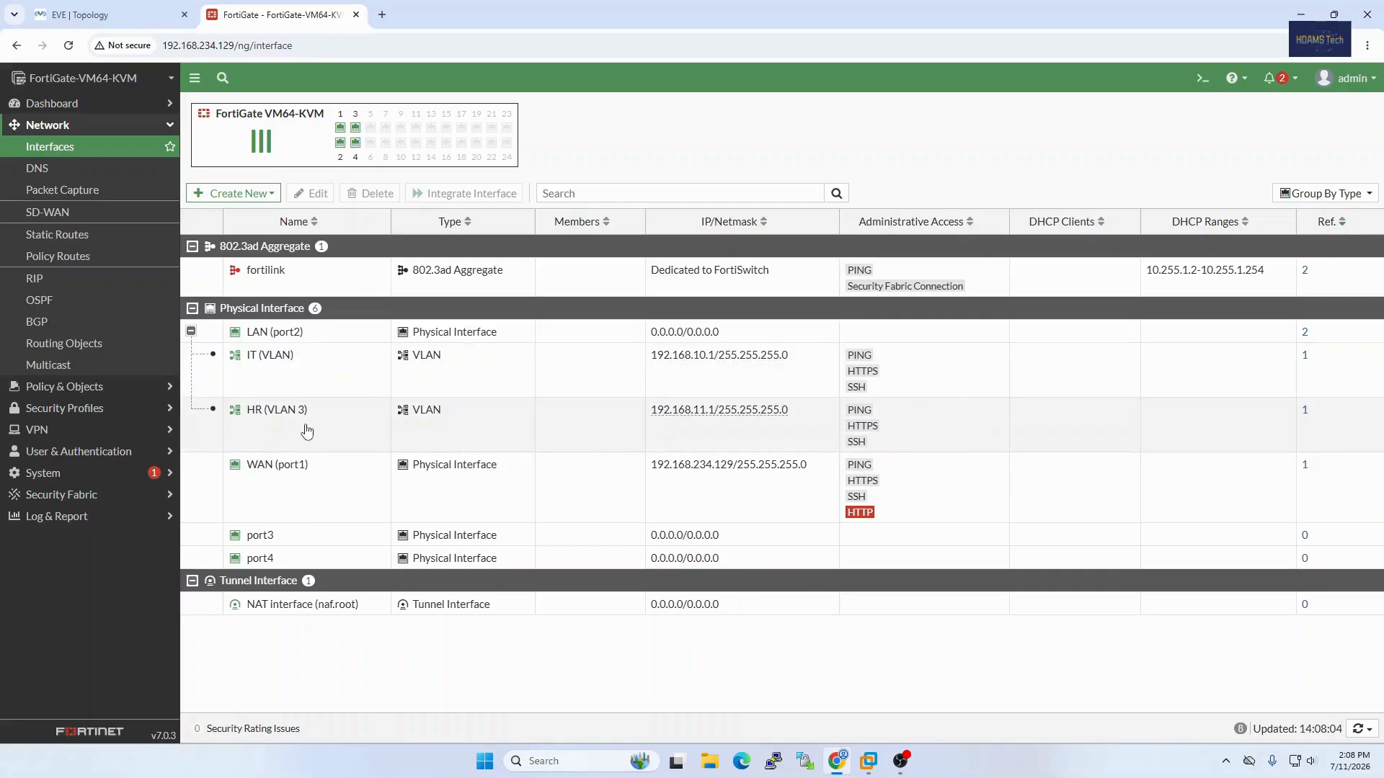
Step: Start a new interface zone with the name VLAN Internet LAN
left_click(229, 195)
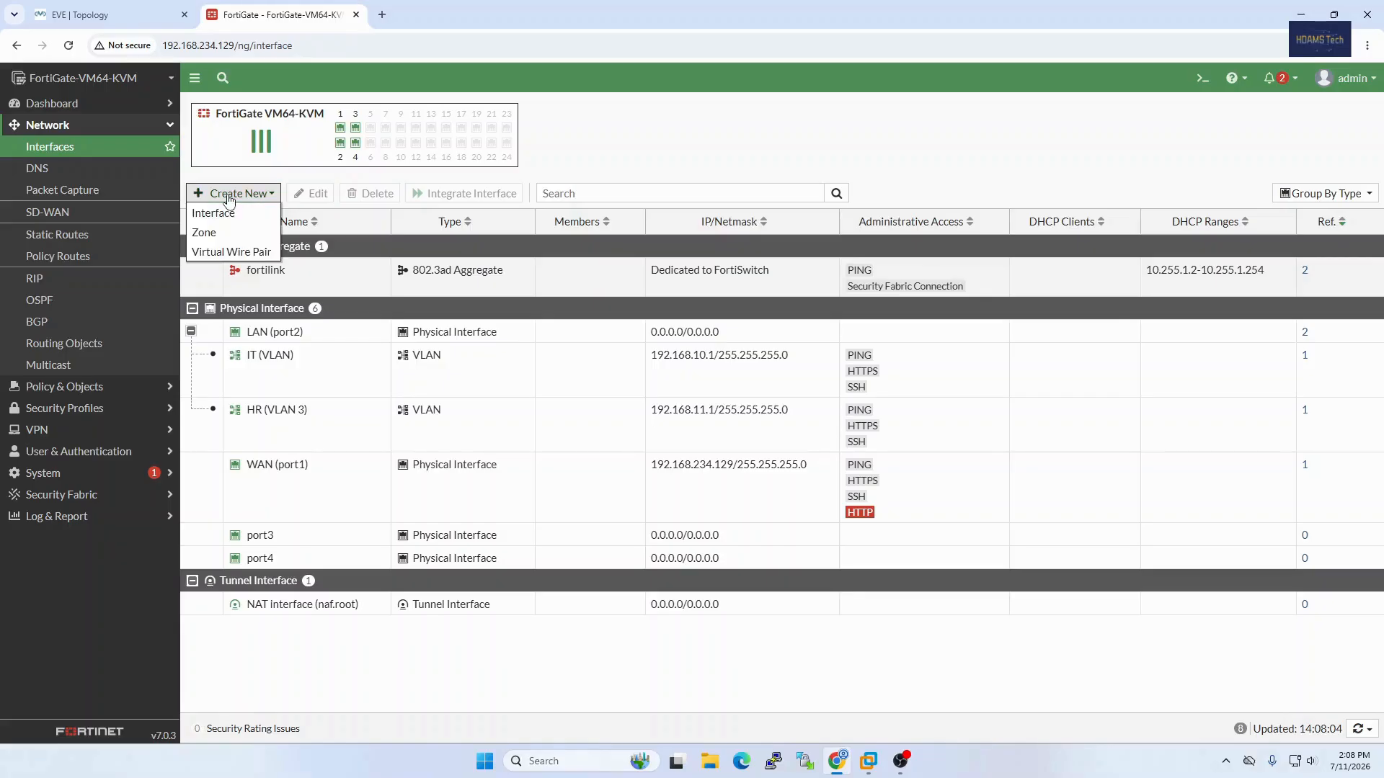
left_click(219, 233)
left_click(380, 135)
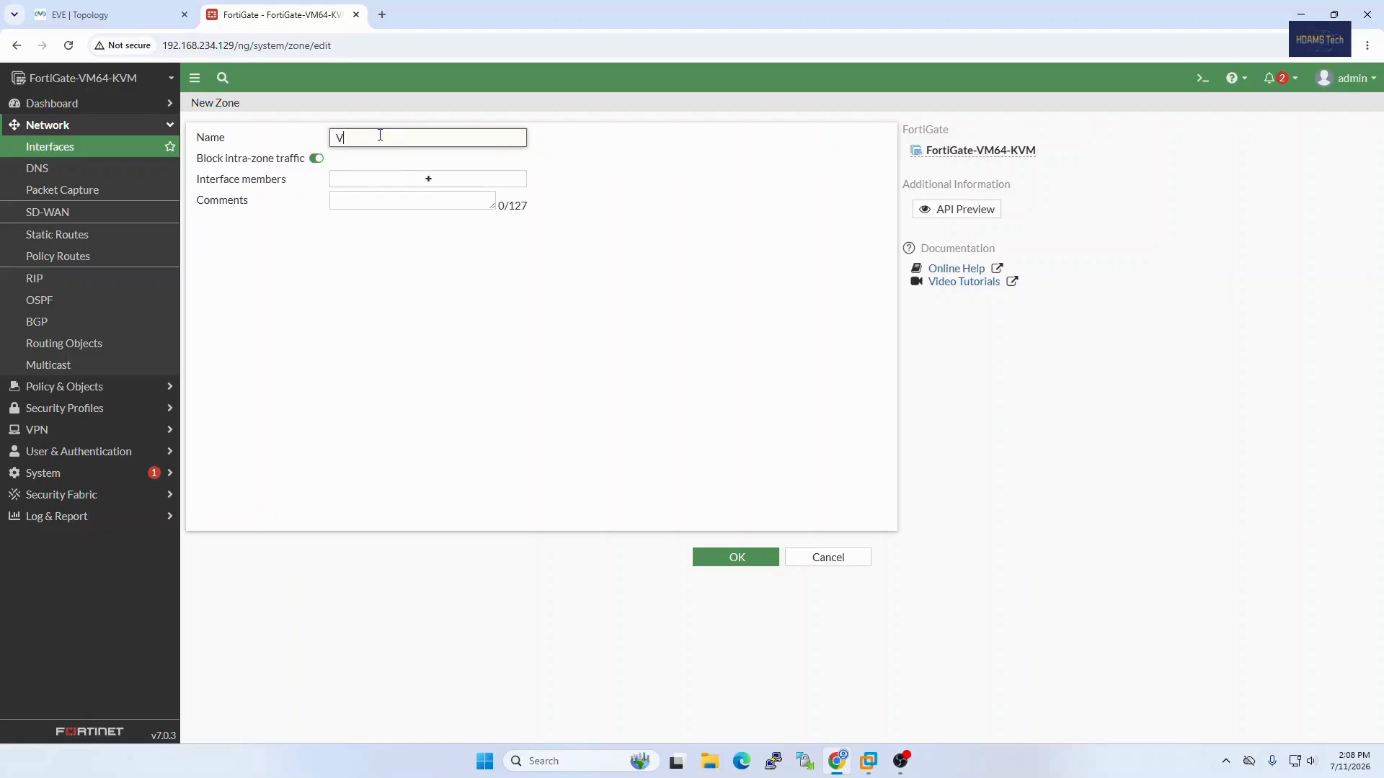
type("N")
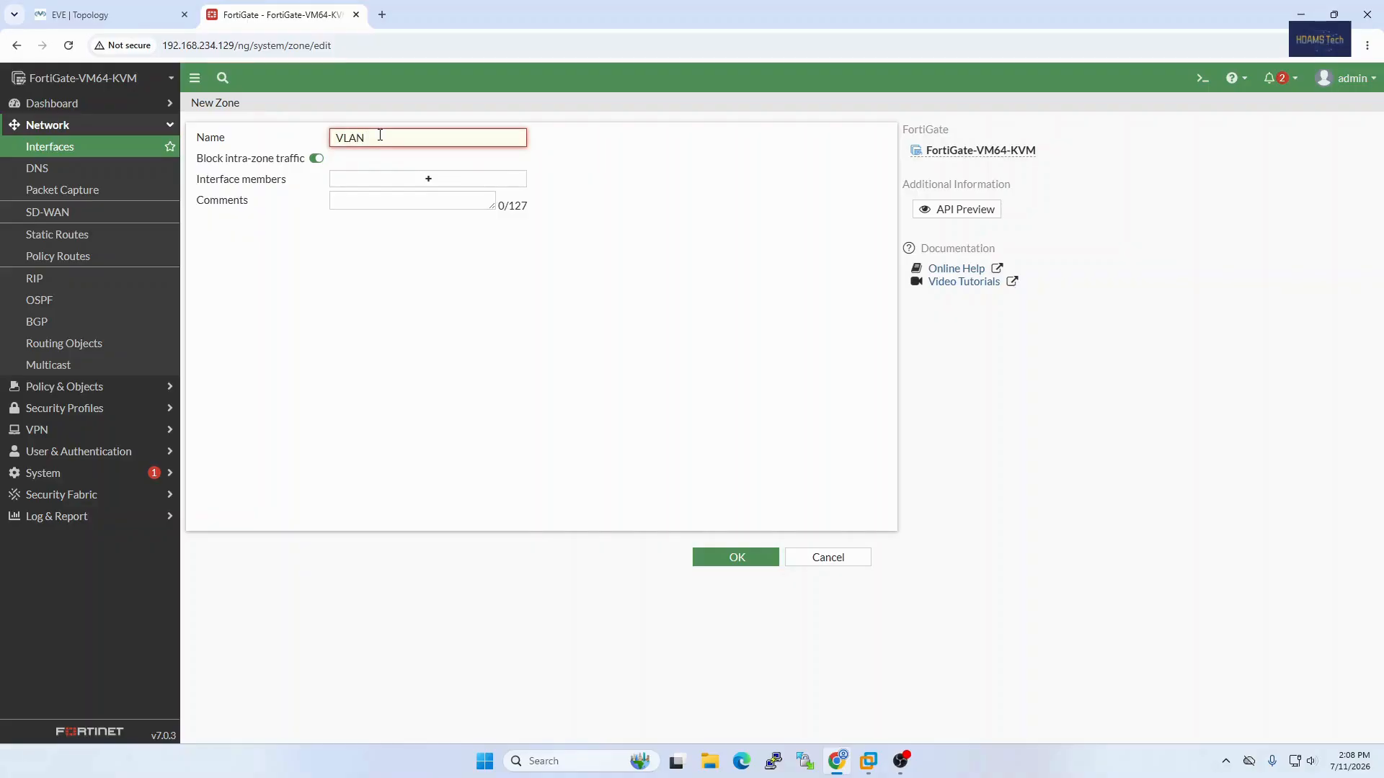
type(" ZO")
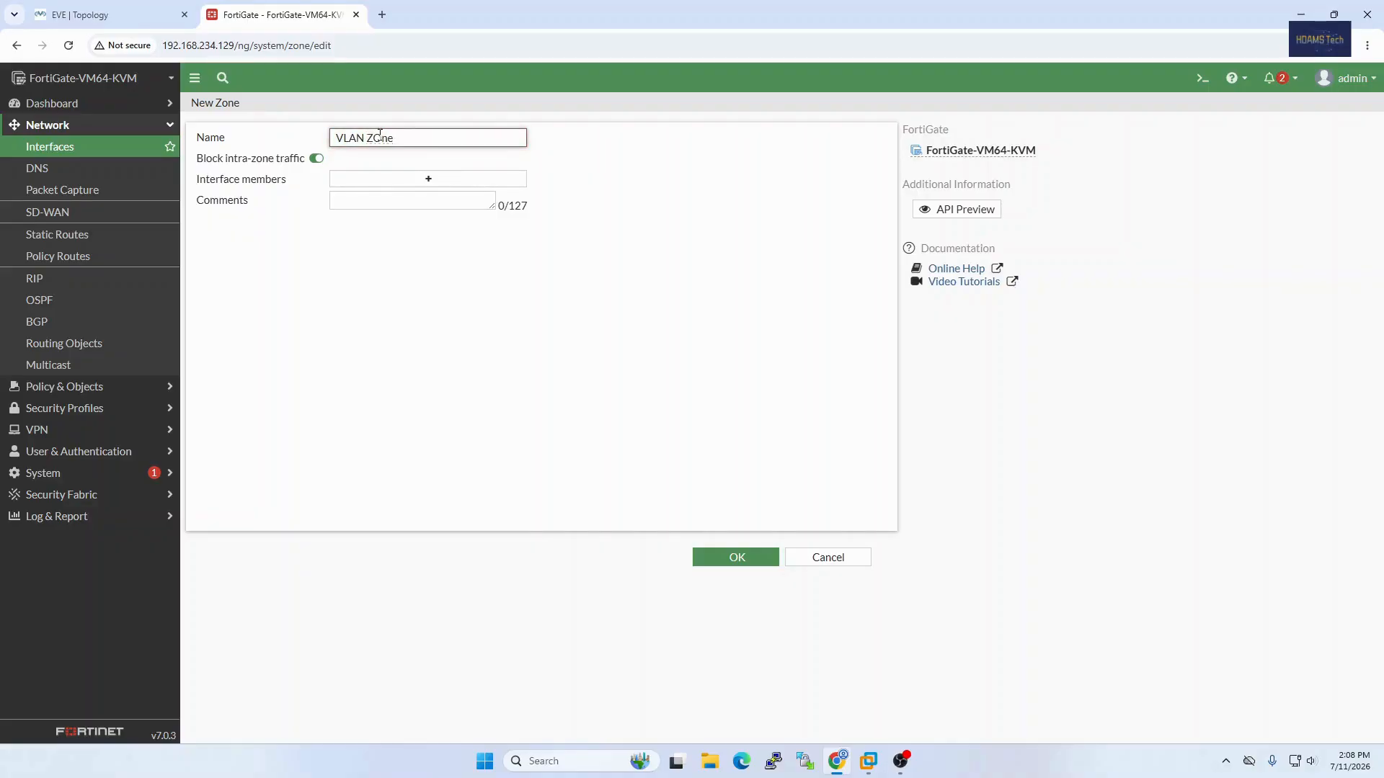
key("BackSpace")
key("BackSpace")
left_click(430, 180)
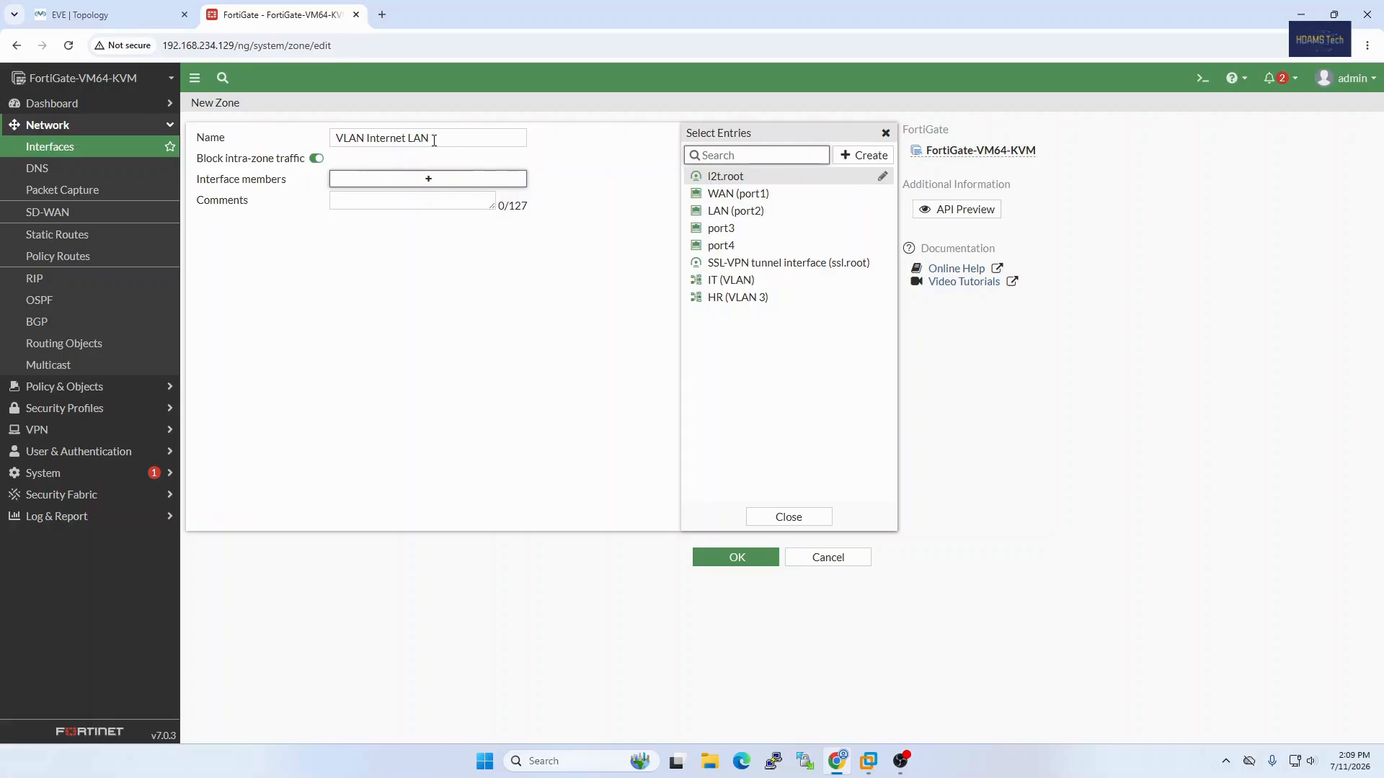
left_click_drag(356, 138, 434, 139)
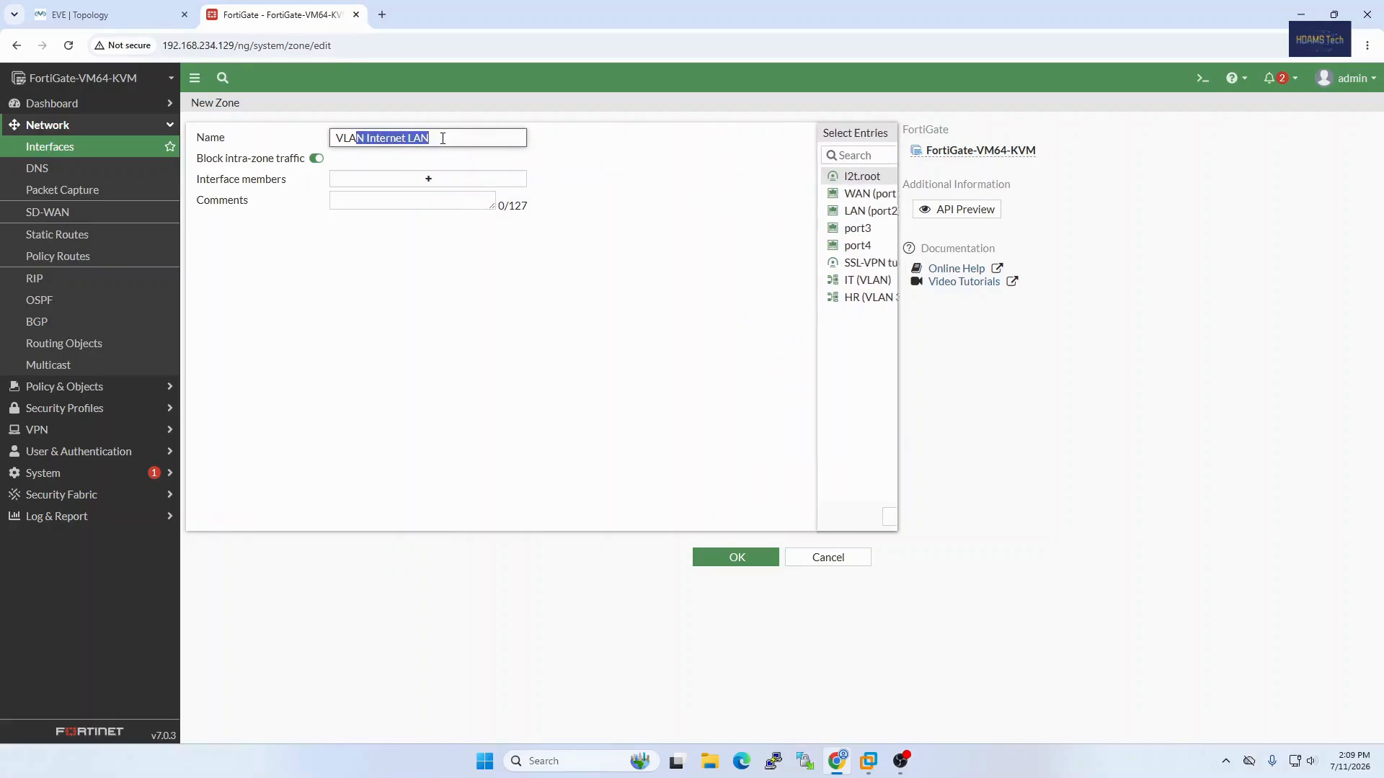
left_click(443, 138)
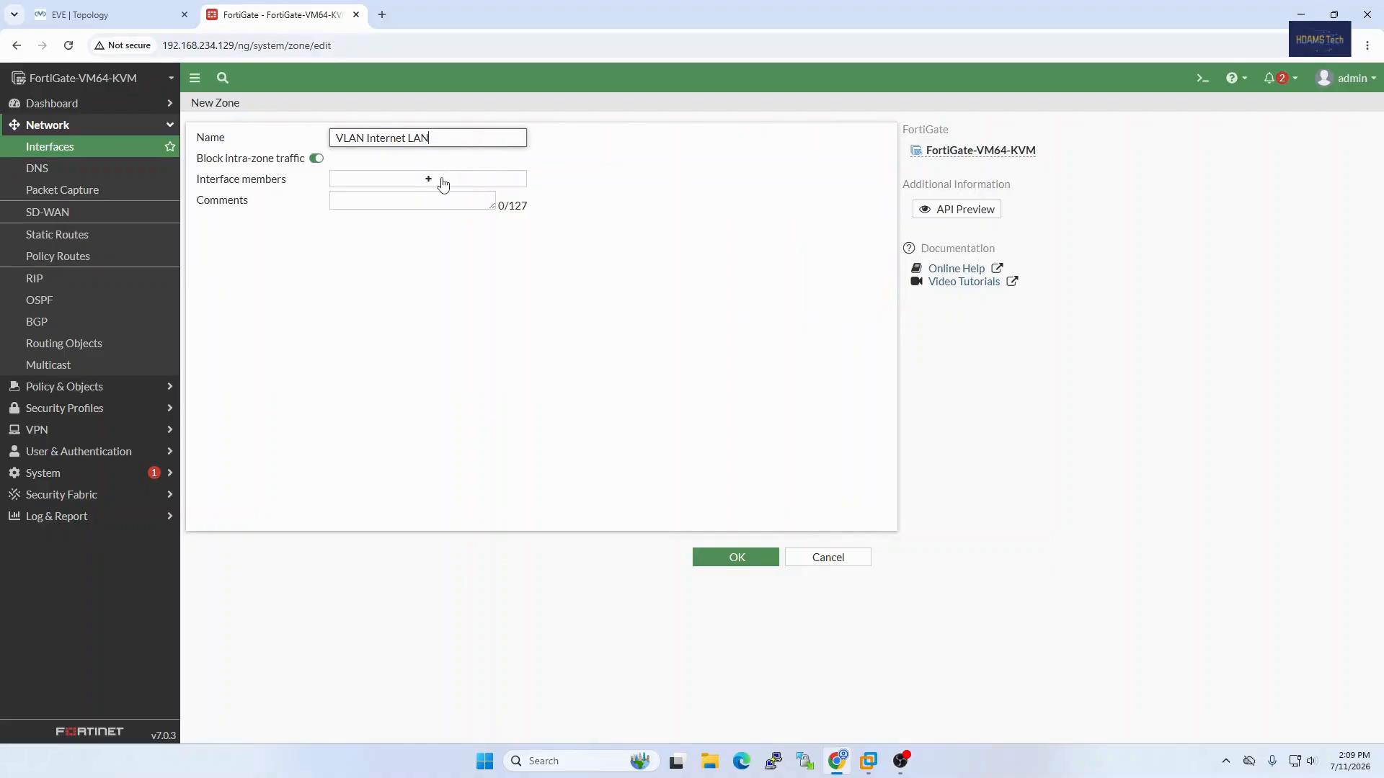
Step: Add IT (VLAN), HR (VLAN 3) and LAN (port2) as interface members of the zone
left_click(442, 182)
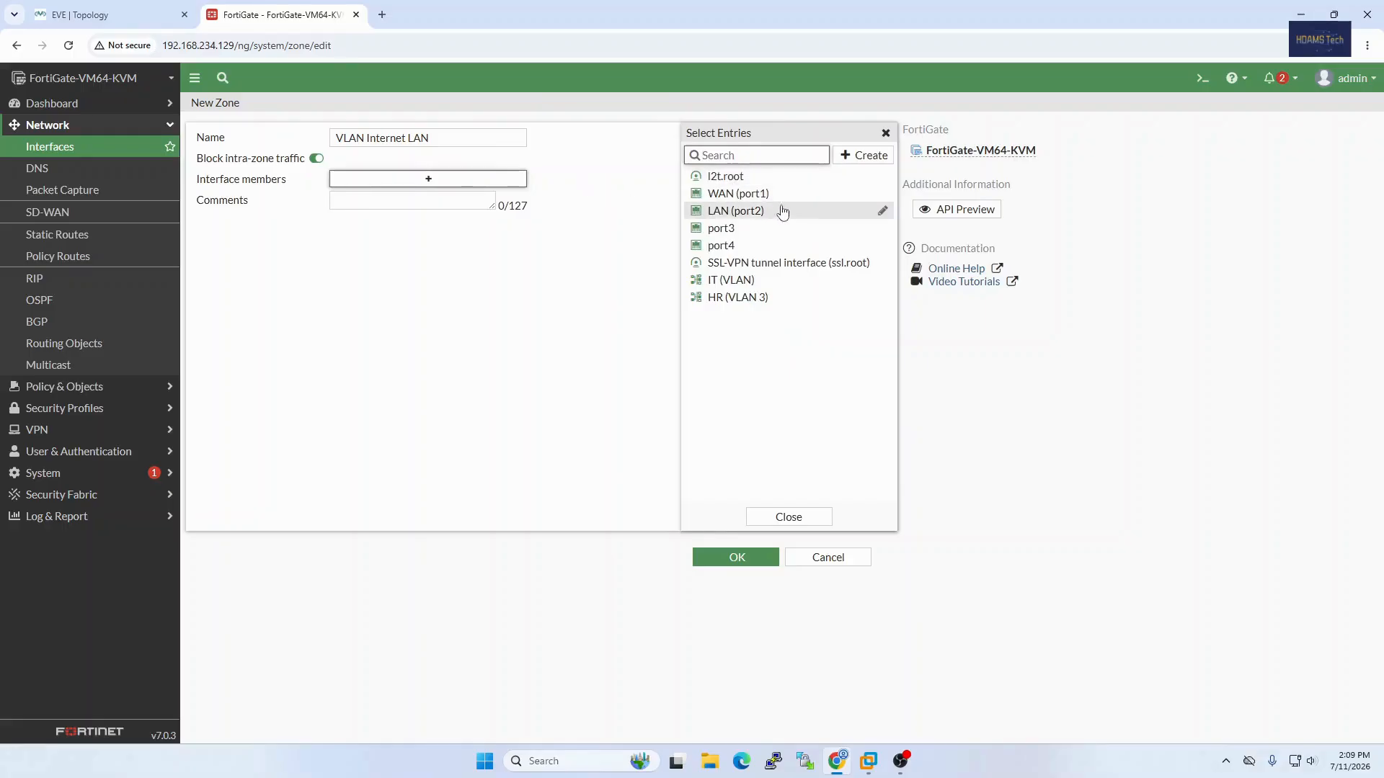
mouse_move(750, 289)
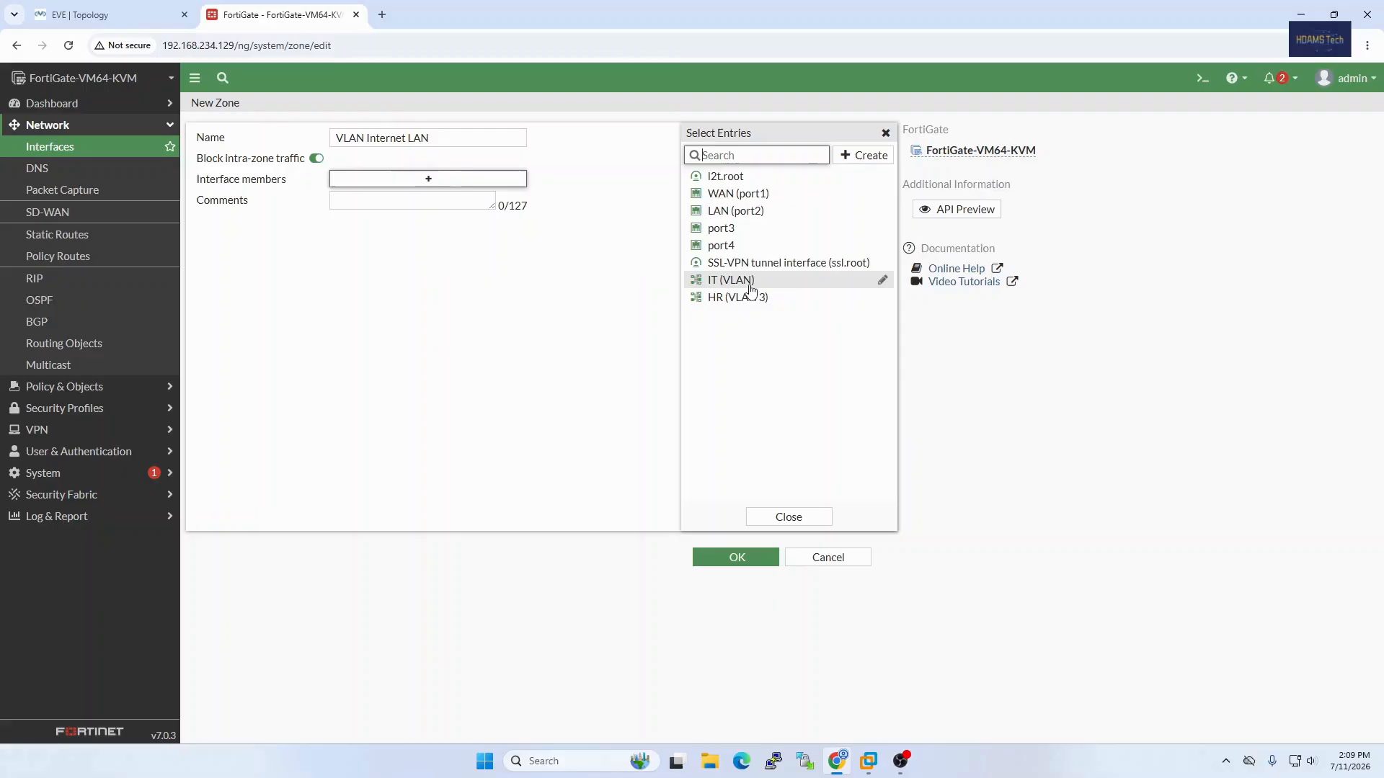
left_click(750, 281)
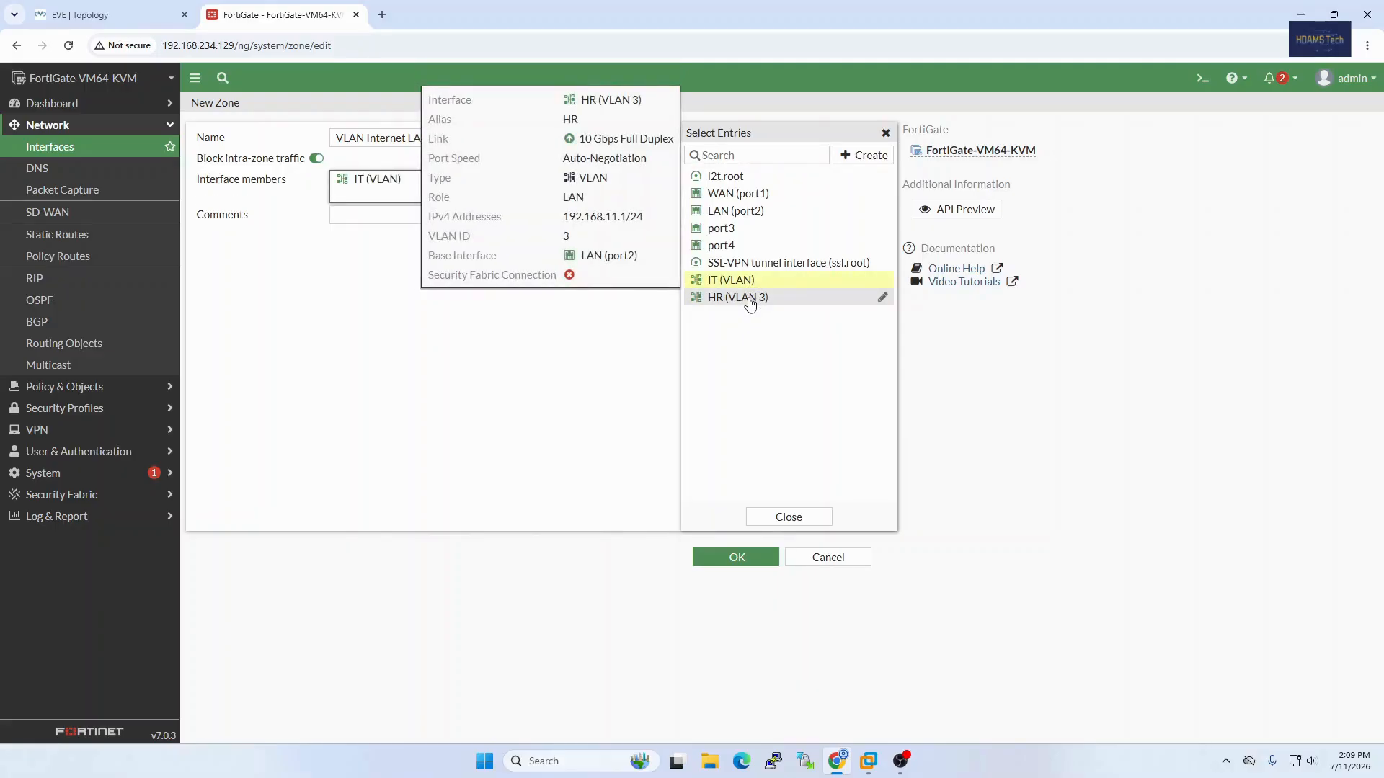
left_click(751, 304)
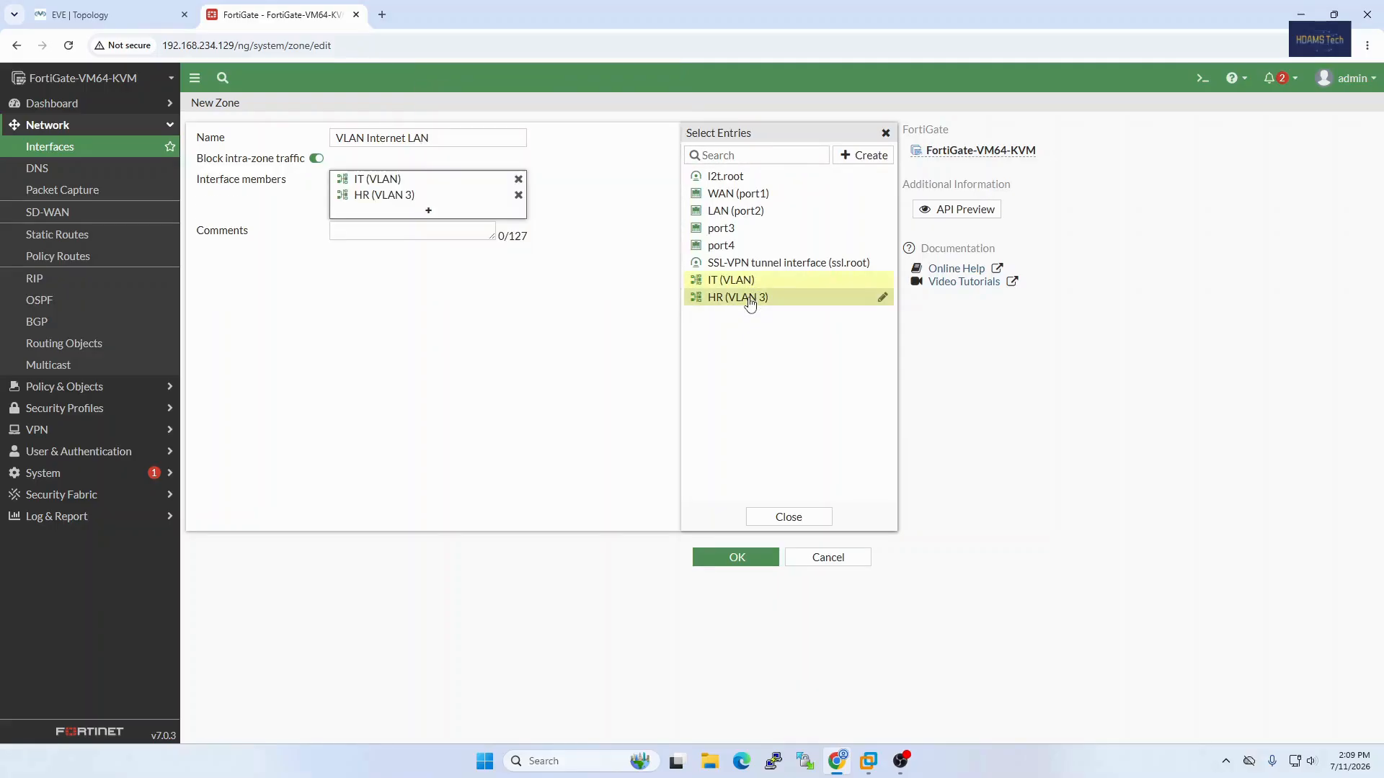
left_click(735, 213)
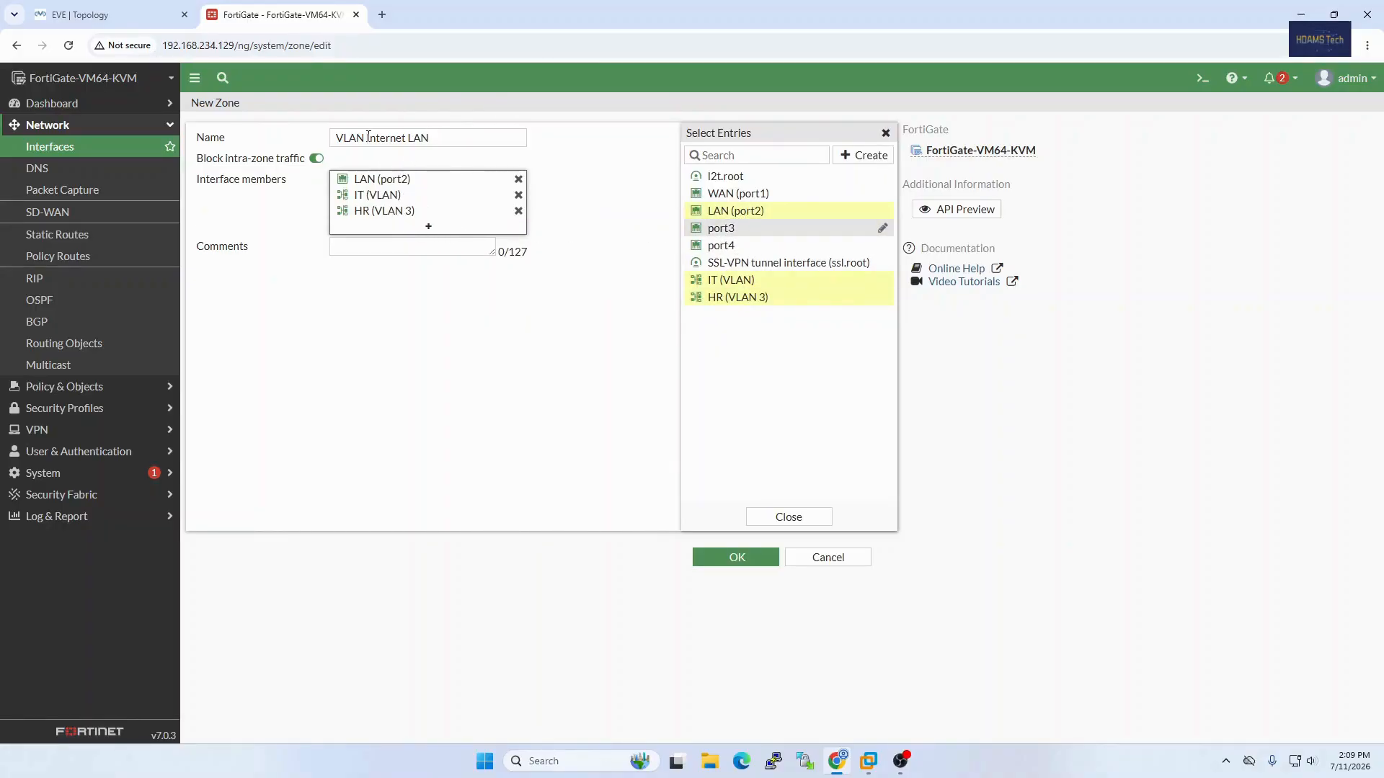
Step: Compare the zone's name and members with the VLANs in the EVE topology diagram, and return to the FortiGate zone form
left_click_drag(336, 137, 436, 135)
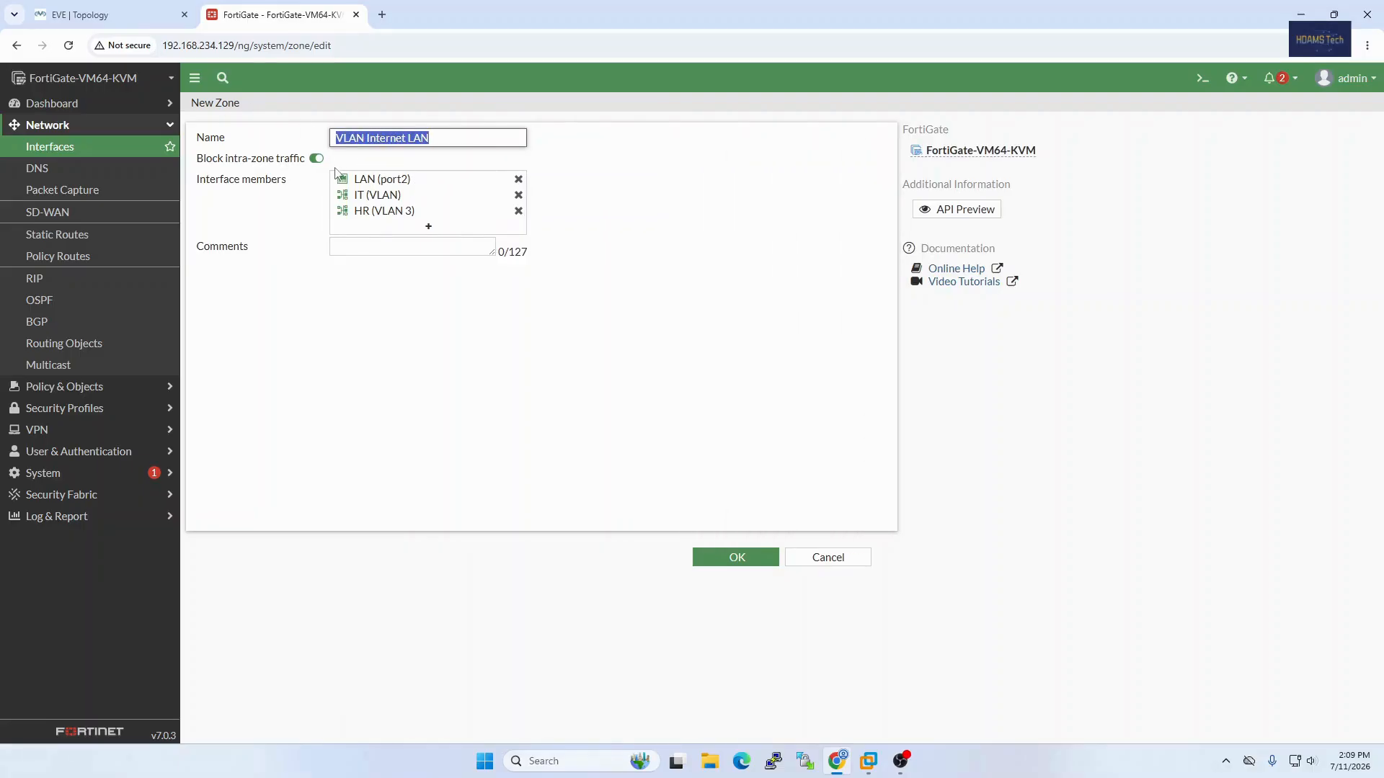
left_click(193, 19)
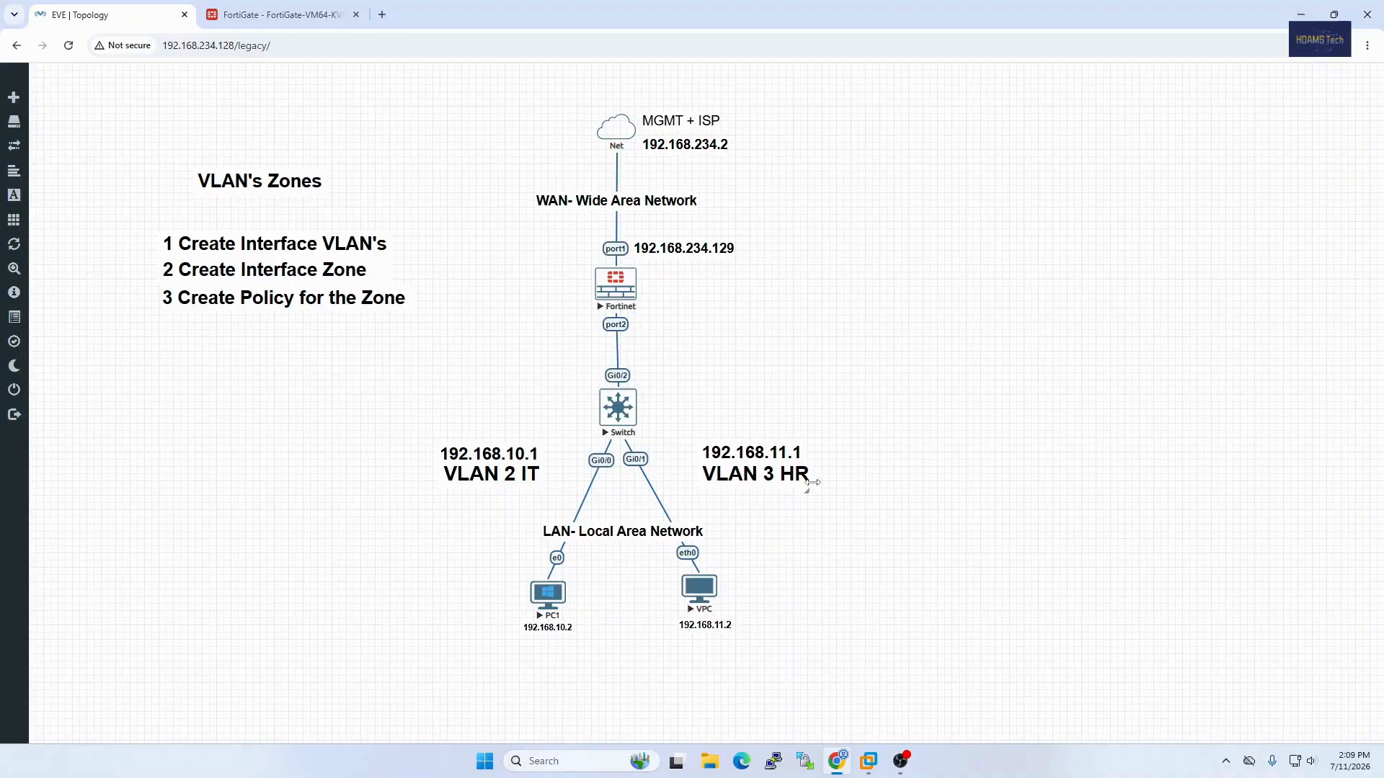
left_click(288, 15)
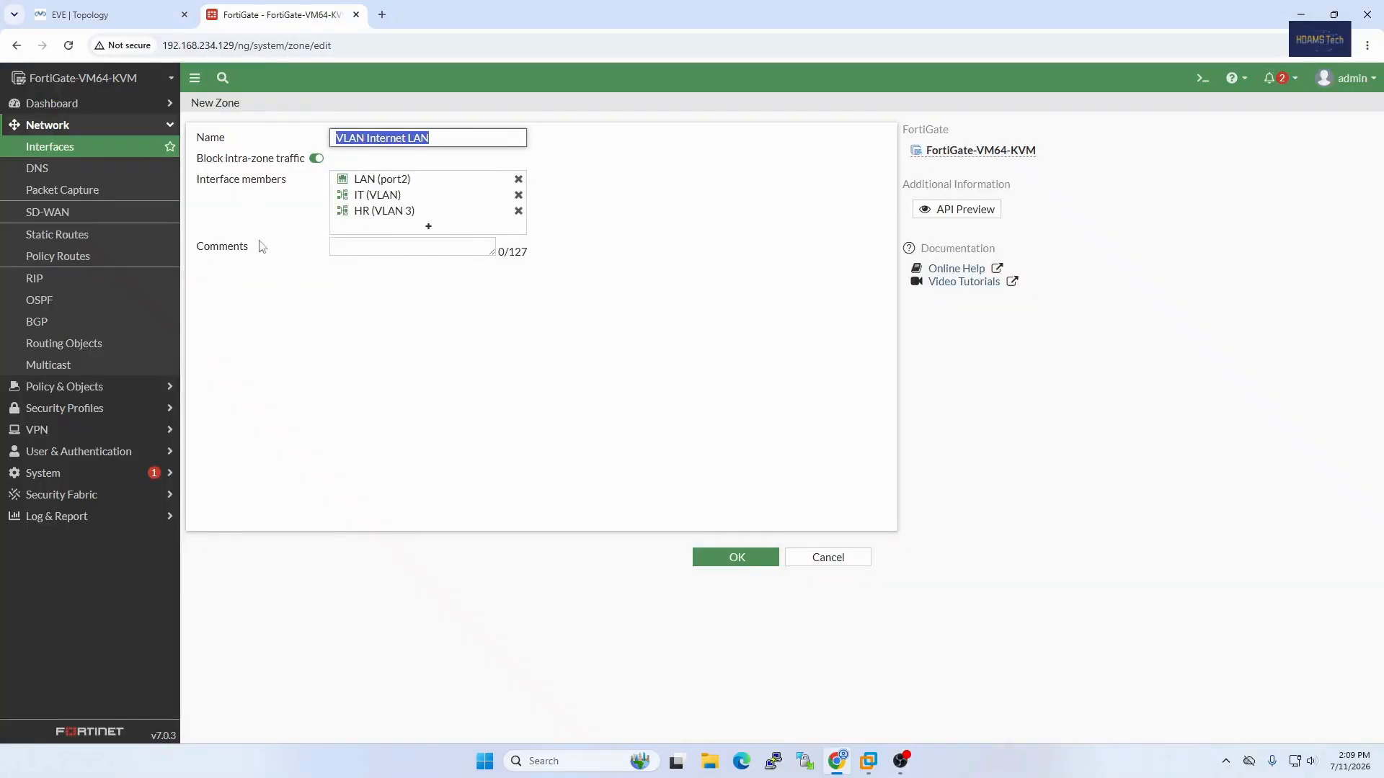
Step: Save the VLAN Internet LAN zone with its three interface members and check its entry in the interface list
mouse_move(383, 187)
mouse_move(412, 217)
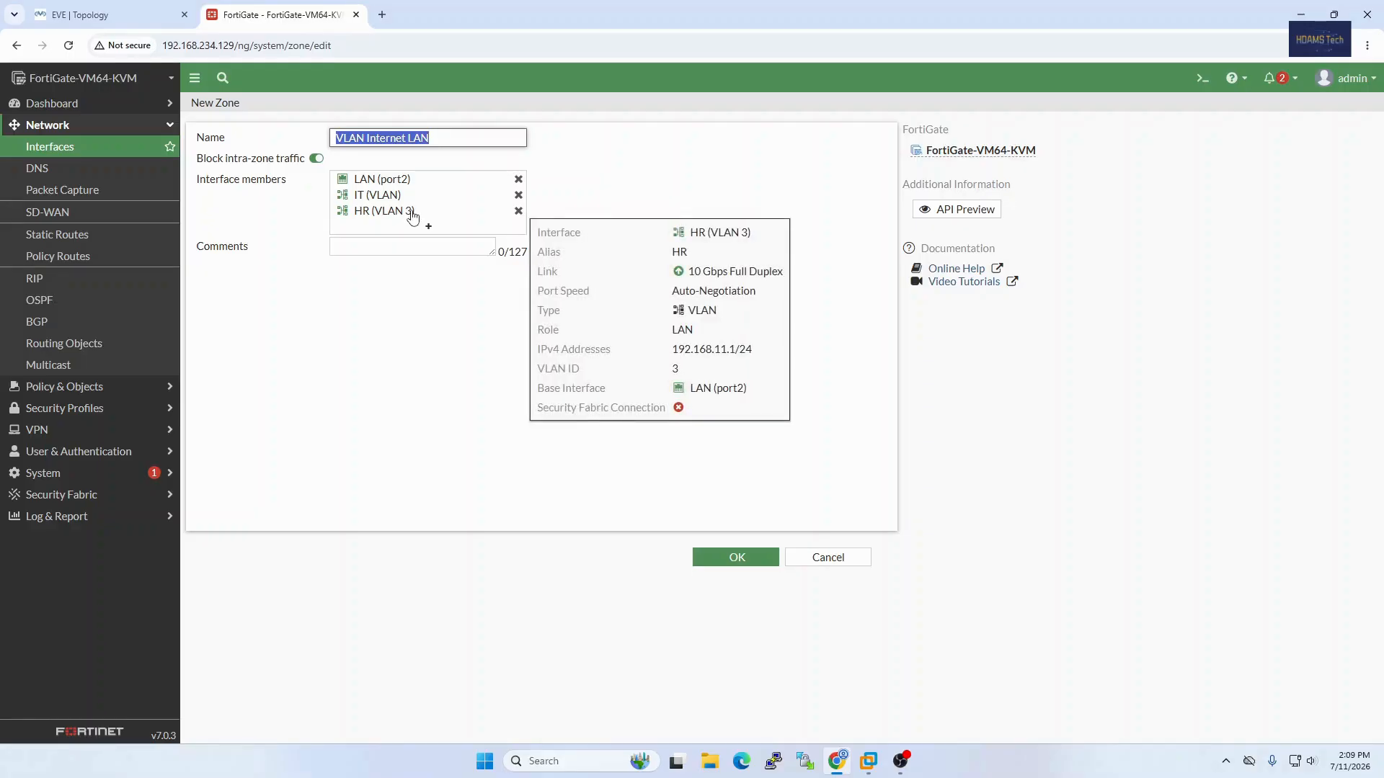
left_click(757, 564)
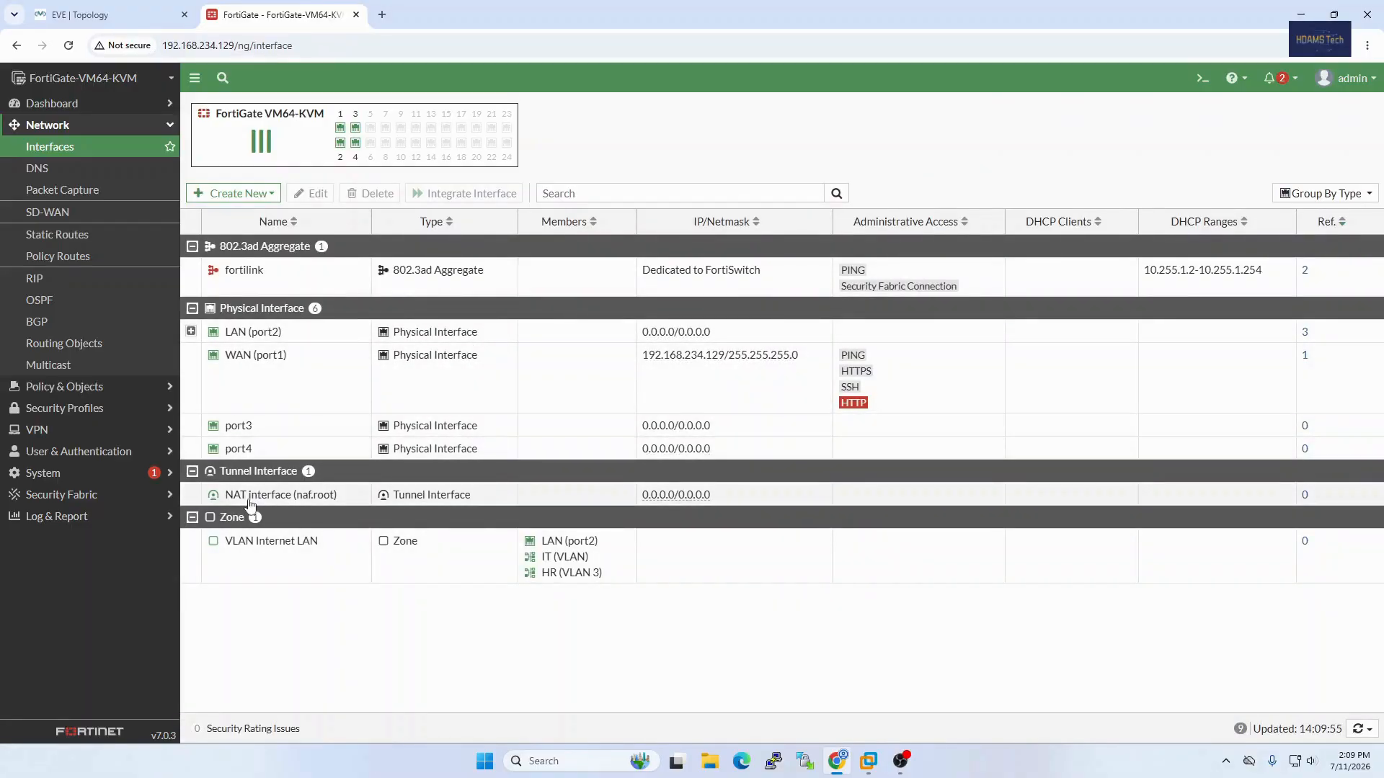
mouse_move(277, 552)
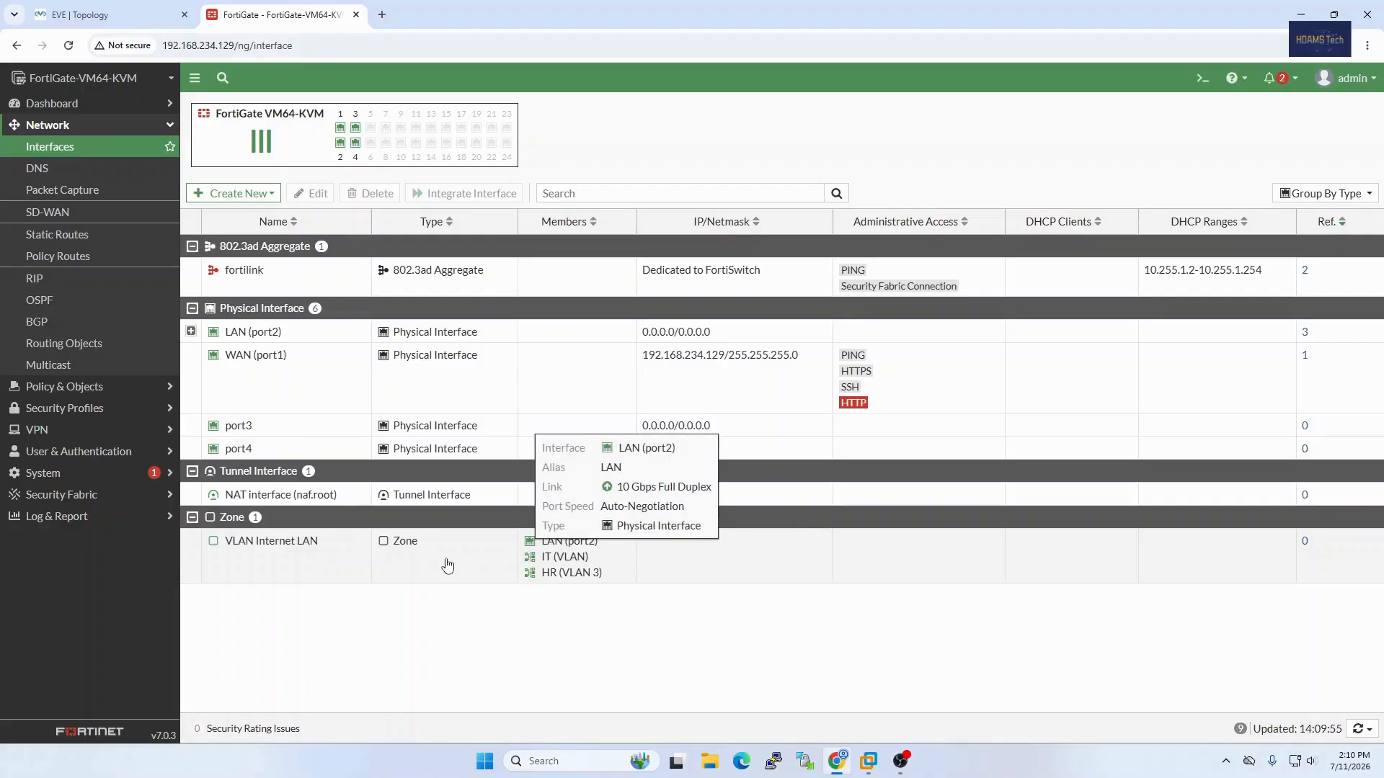
mouse_move(553, 549)
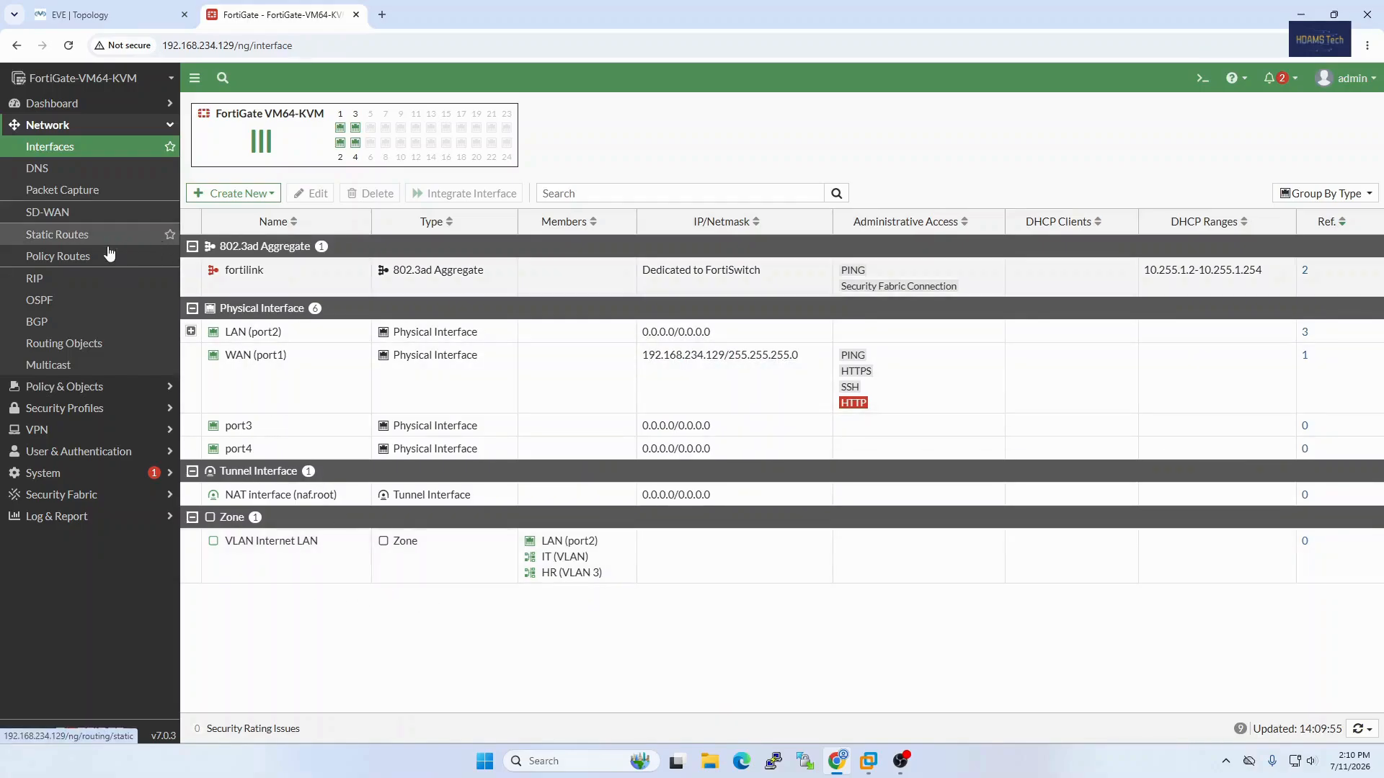
Step: View the firewall policy list, and return to the interface list to recheck the members of the VLAN Internet LAN zone
left_click(65, 387)
left_click(86, 172)
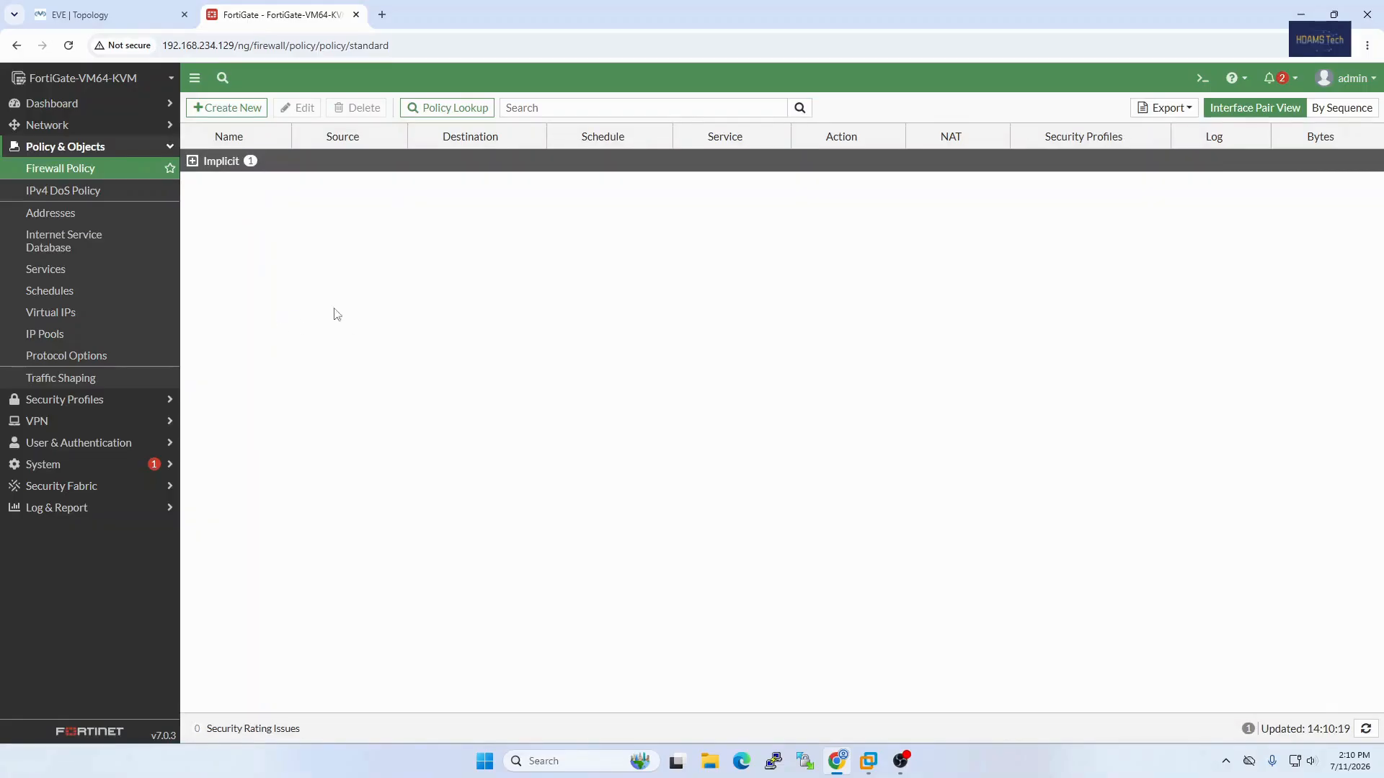
left_click(74, 126)
left_click(93, 147)
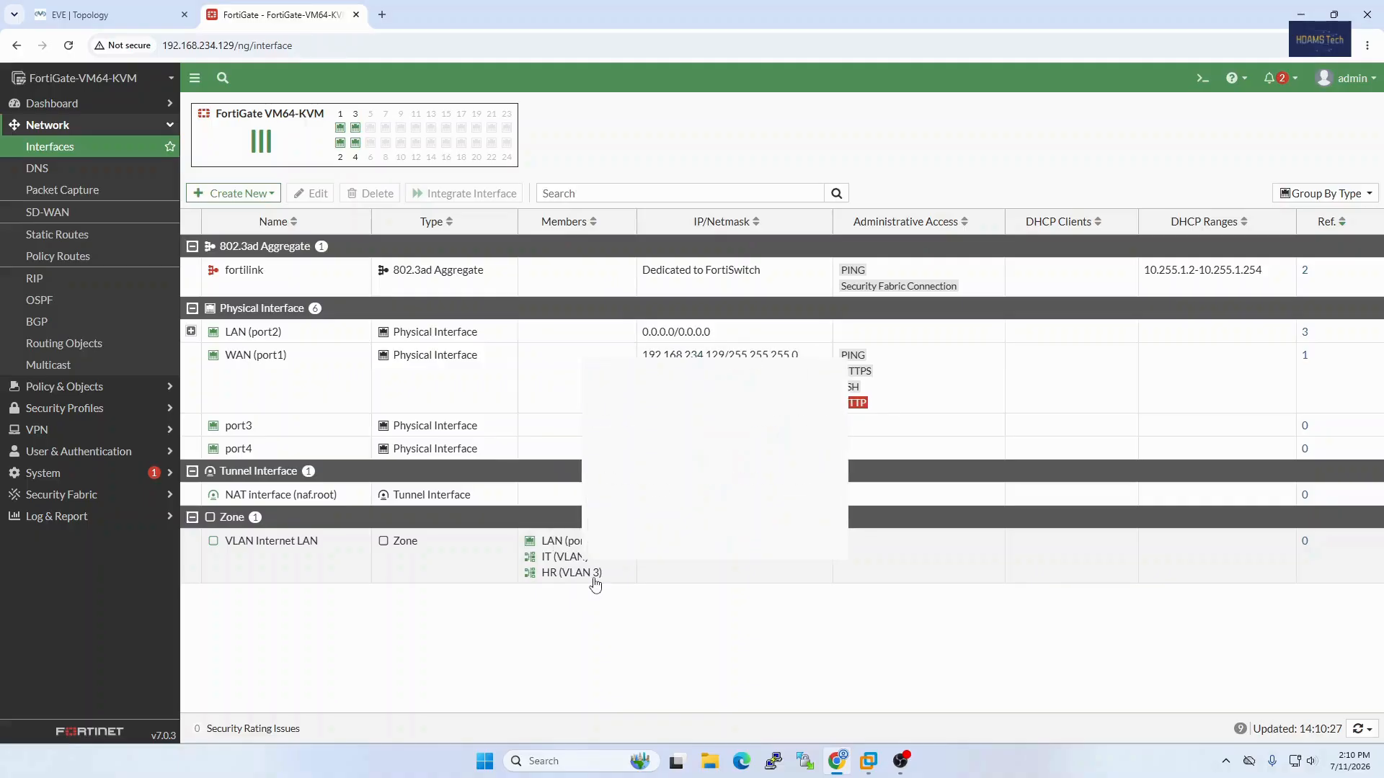
Step: Start a new firewall policy with the name LAN-WAN Internet
mouse_move(593, 581)
left_click(75, 387)
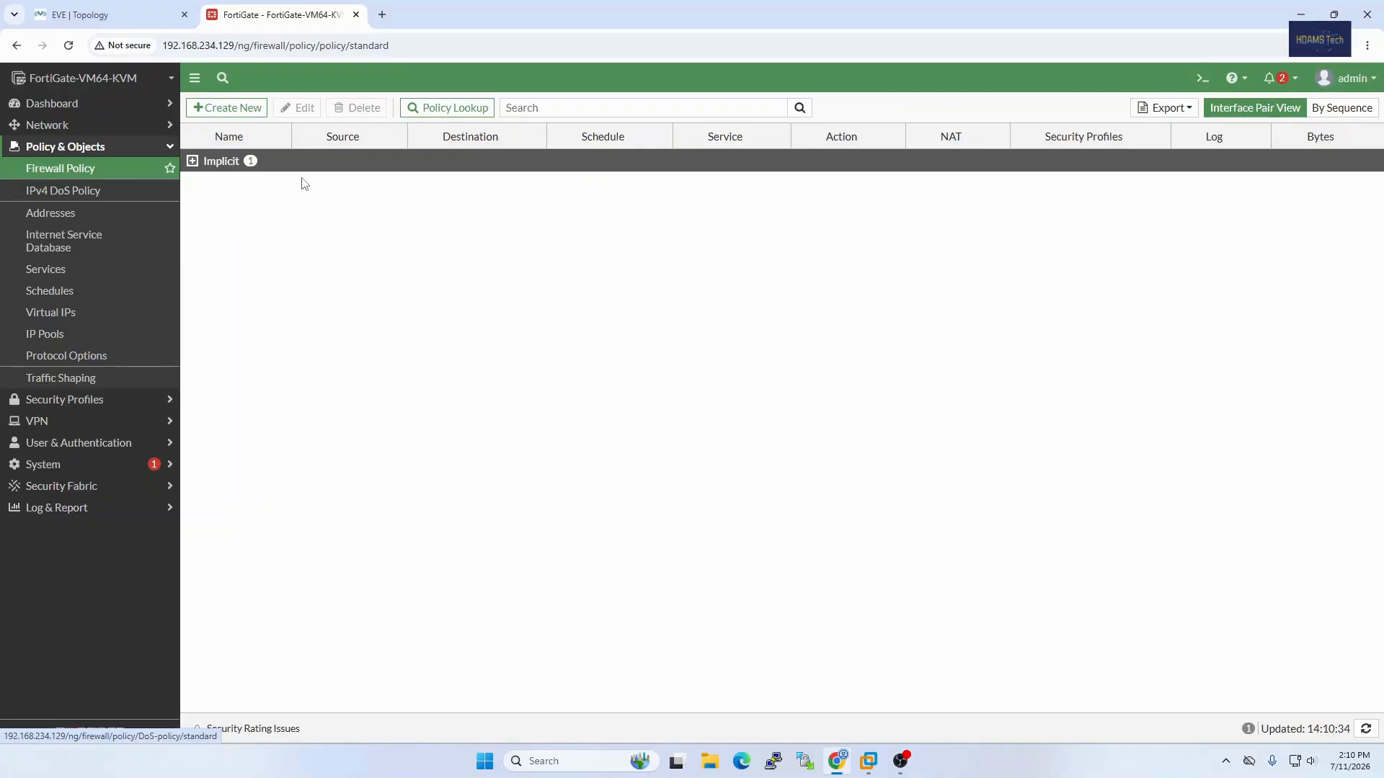
left_click(245, 112)
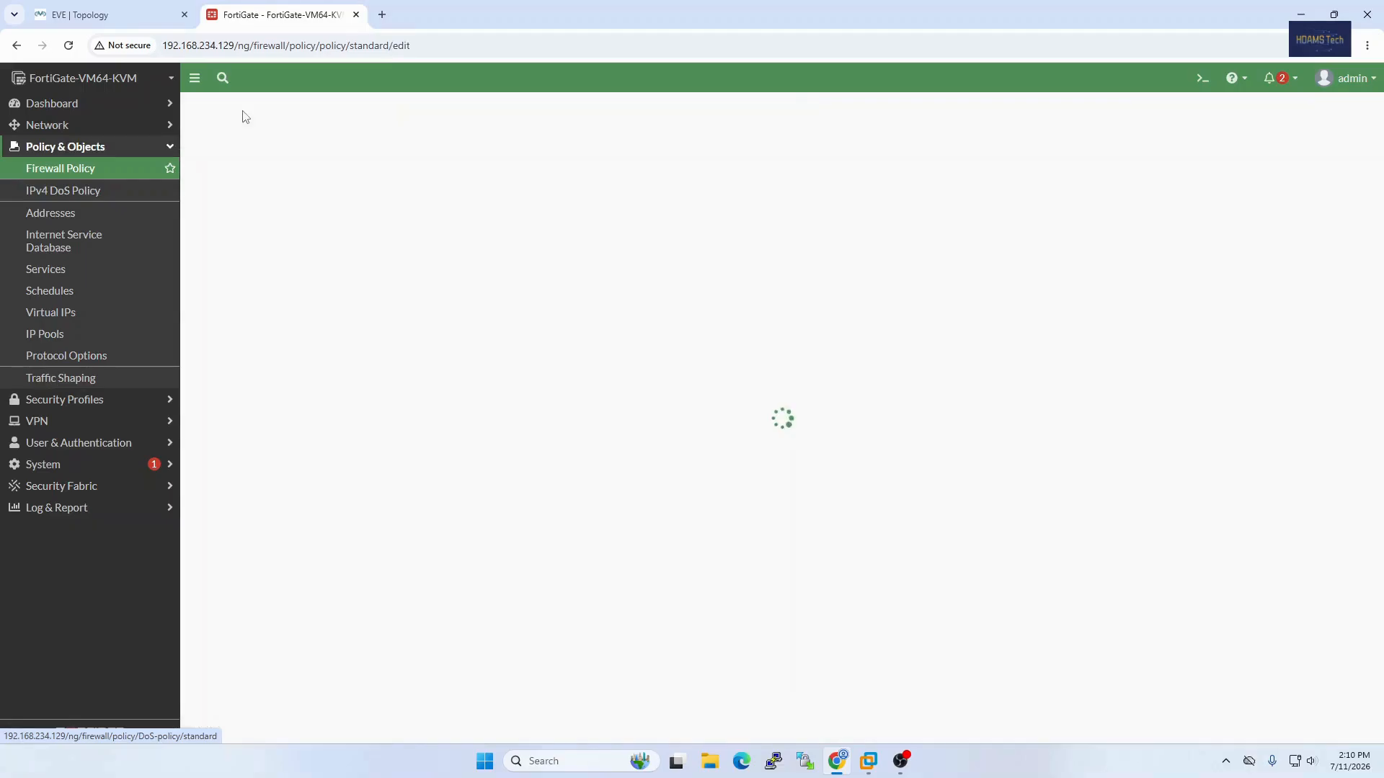
left_click(308, 150)
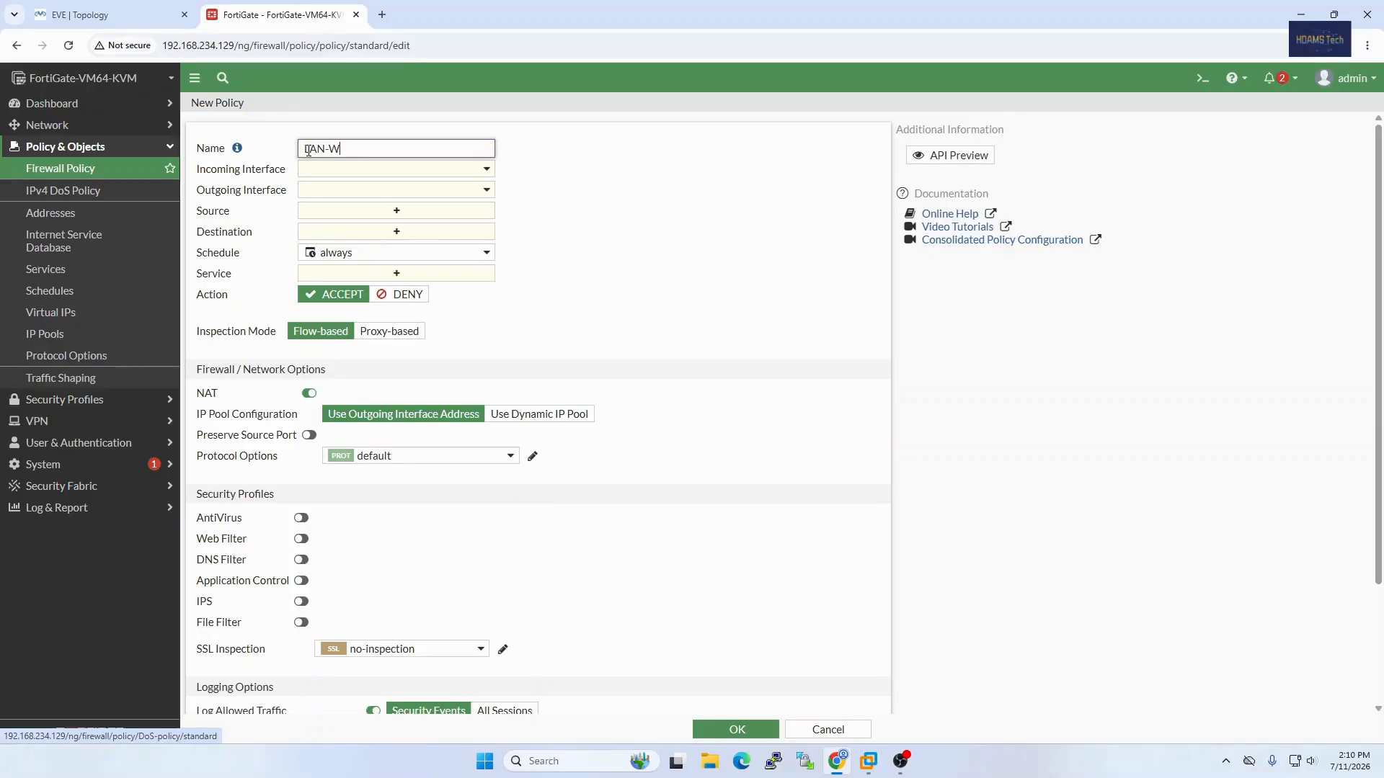
type("LAN-WAN Internet")
Step: Set the policy's incoming interface to VLAN Internet LAN and its outgoing interface to WAN (port1)
left_click(363, 171)
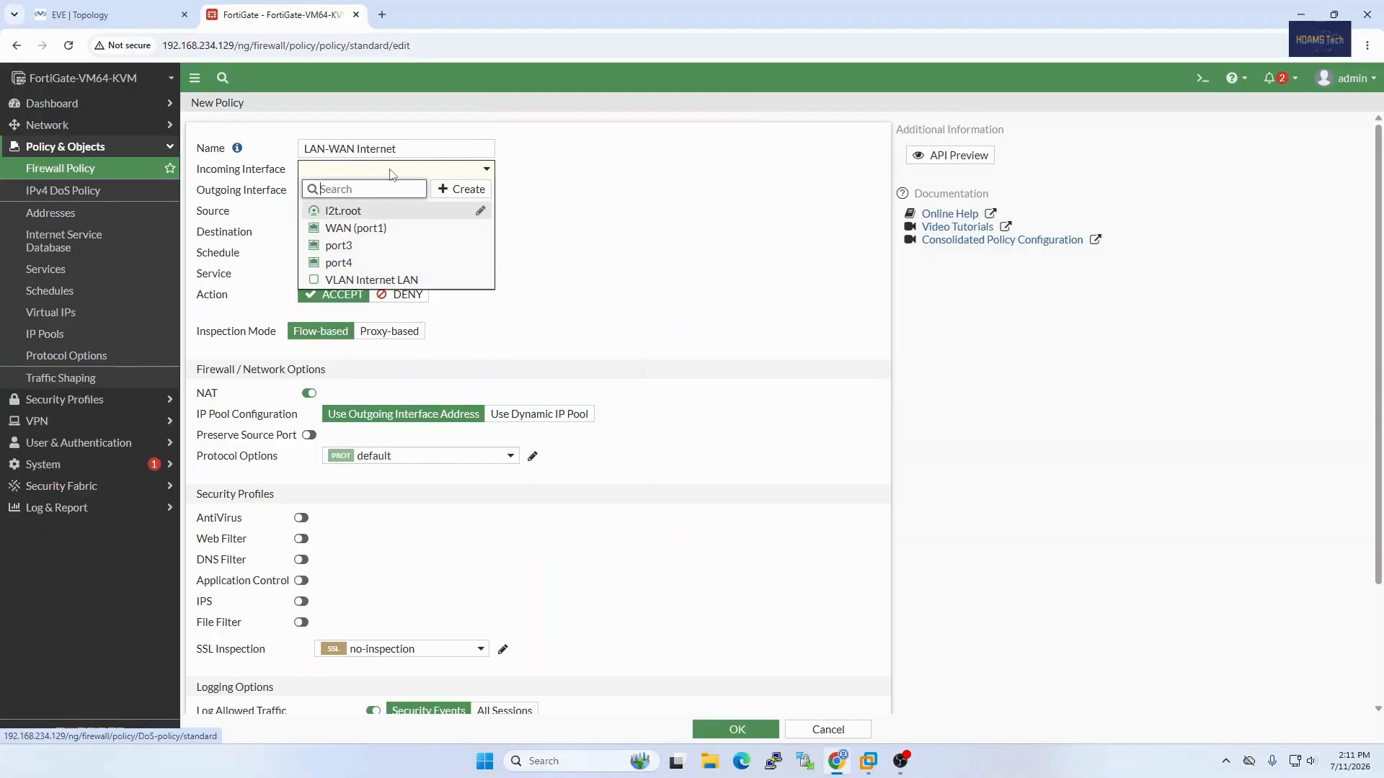
mouse_move(354, 285)
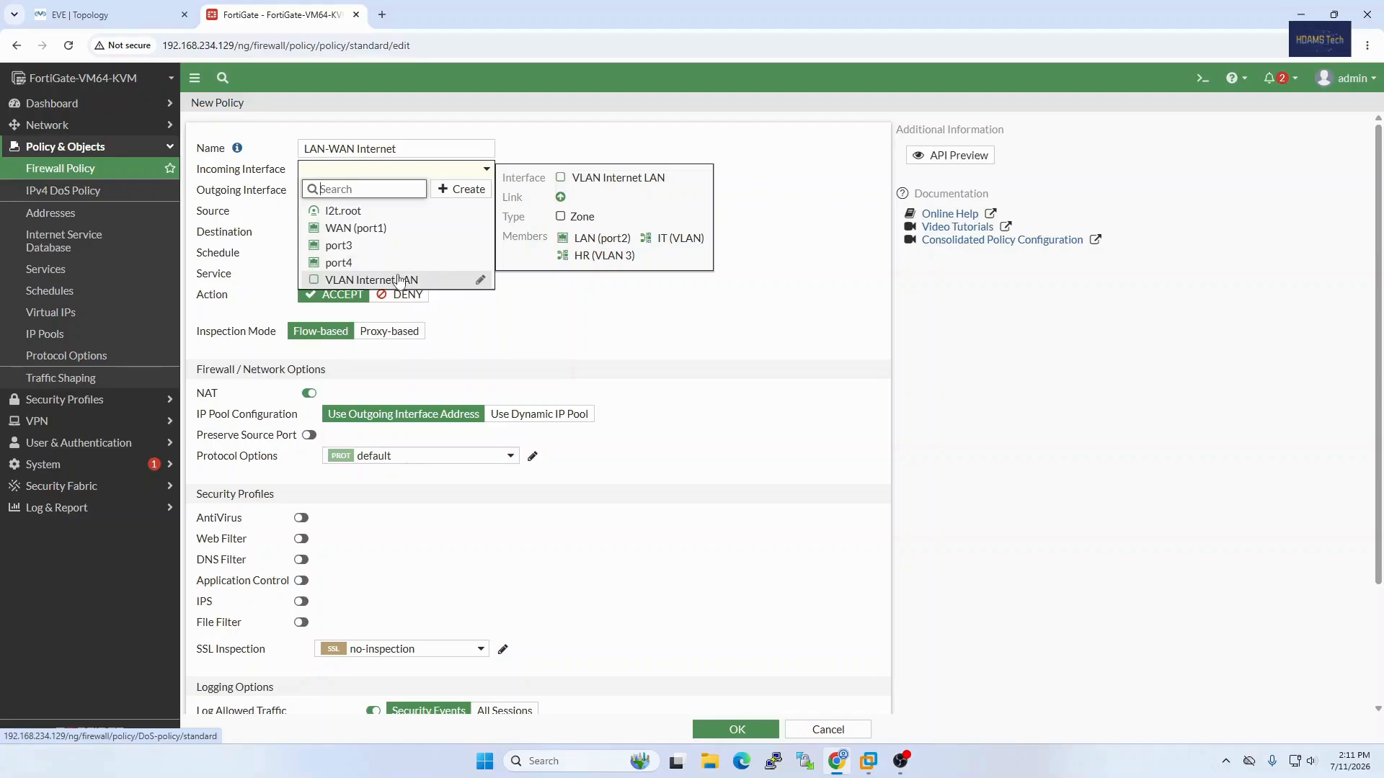
left_click(398, 279)
left_click(412, 195)
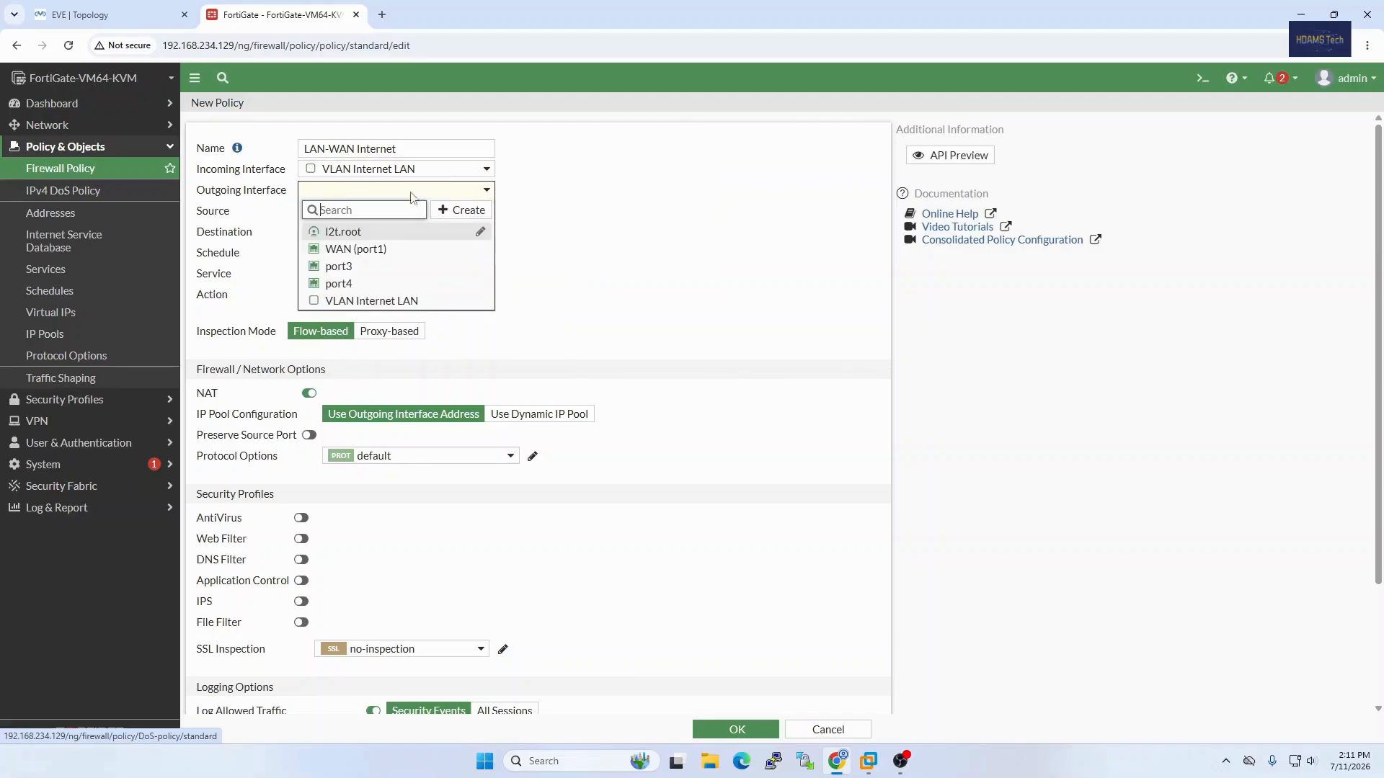
left_click(375, 253)
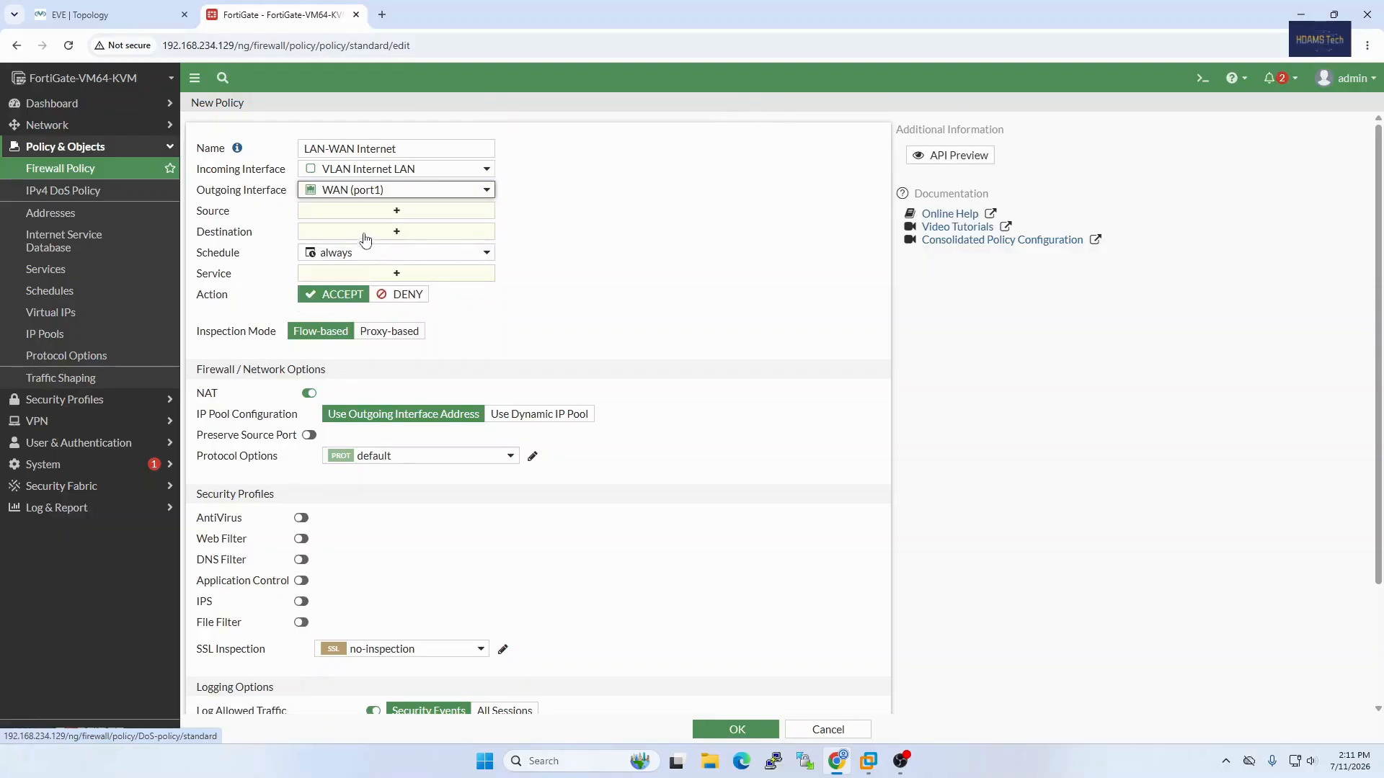
Step: Set the policy's source and destination addresses to all and its service to ALL
left_click(373, 210)
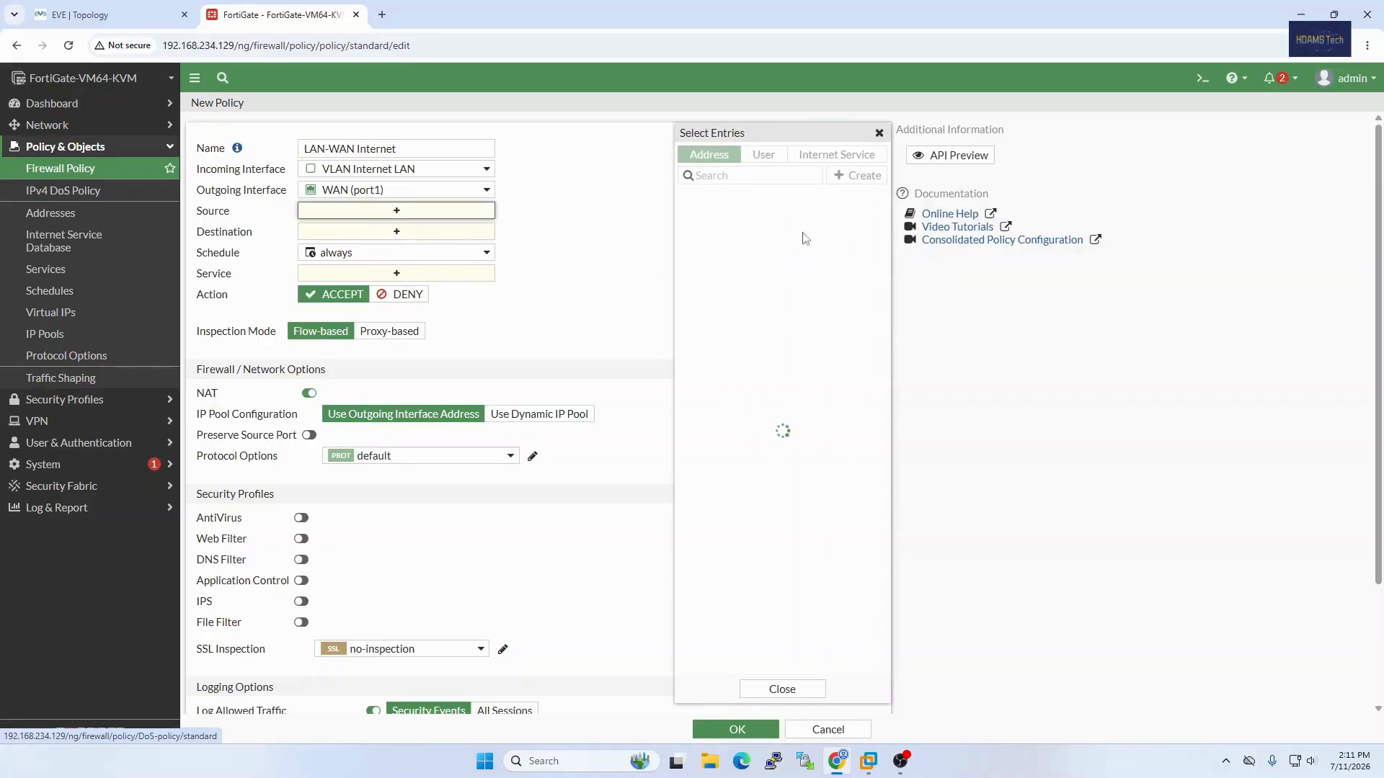
left_click(705, 216)
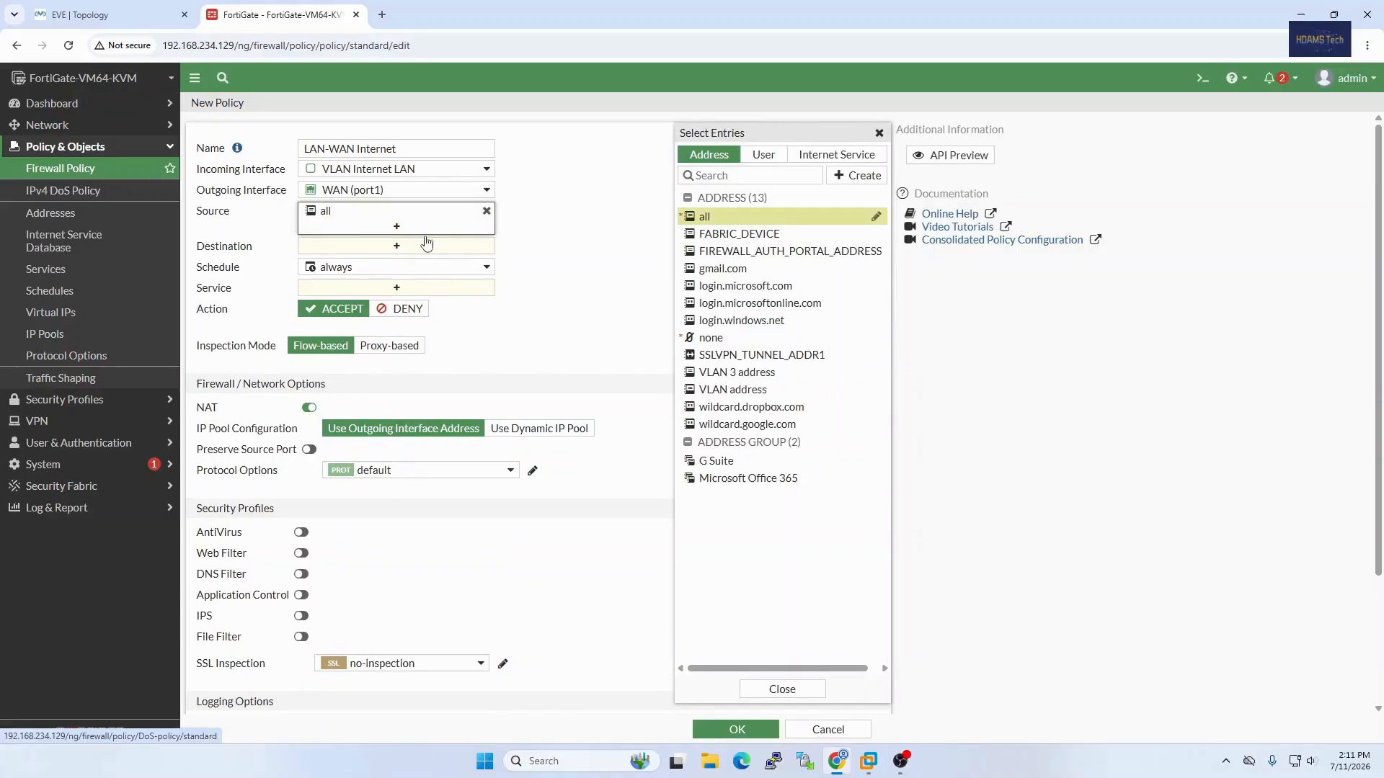
left_click(464, 247)
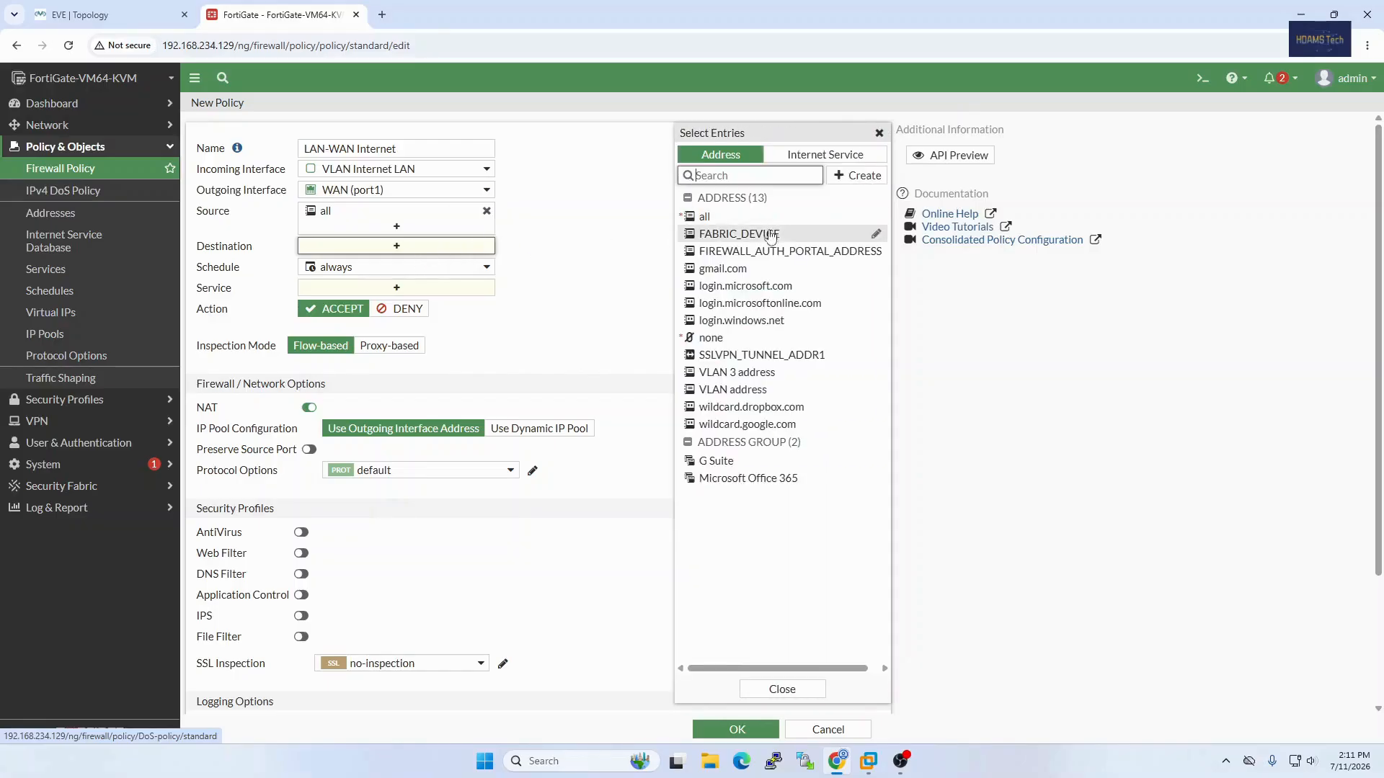
left_click(746, 217)
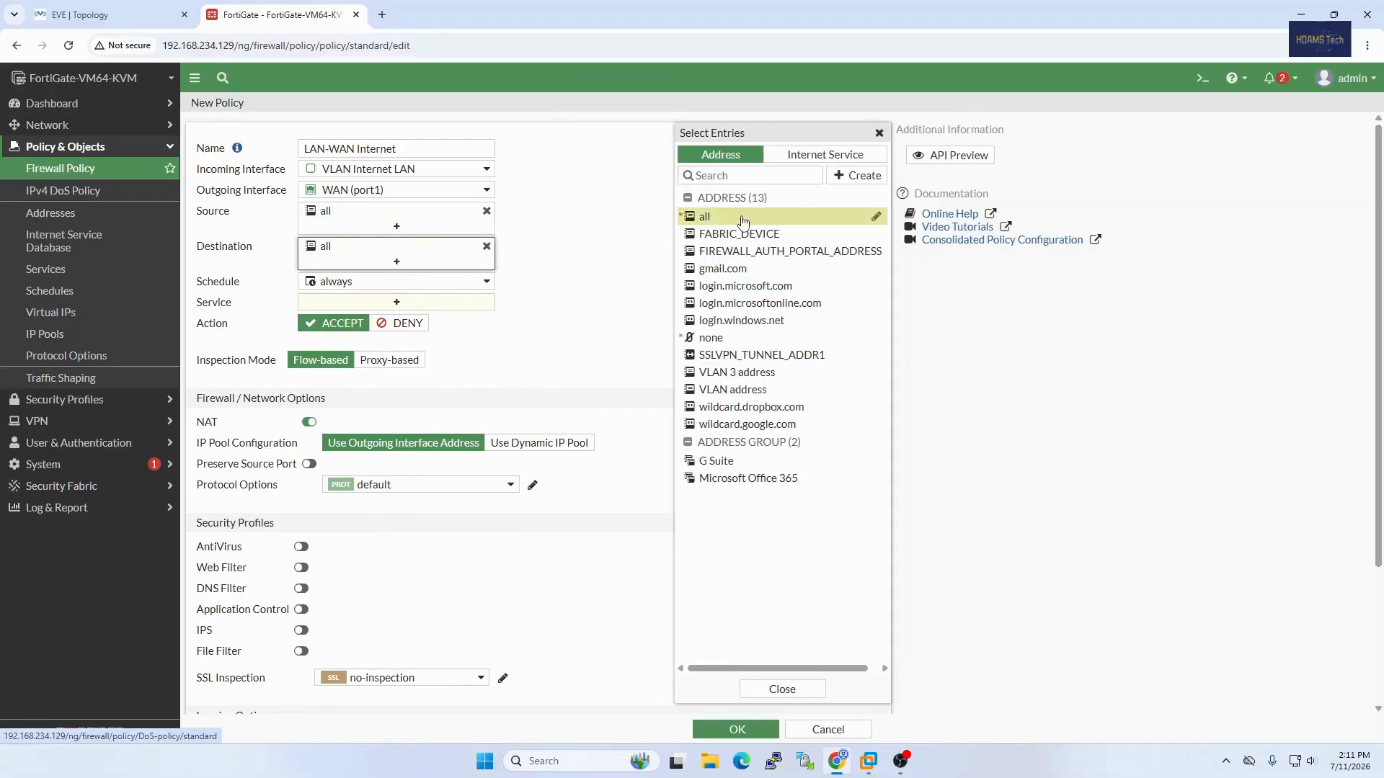
left_click(396, 306)
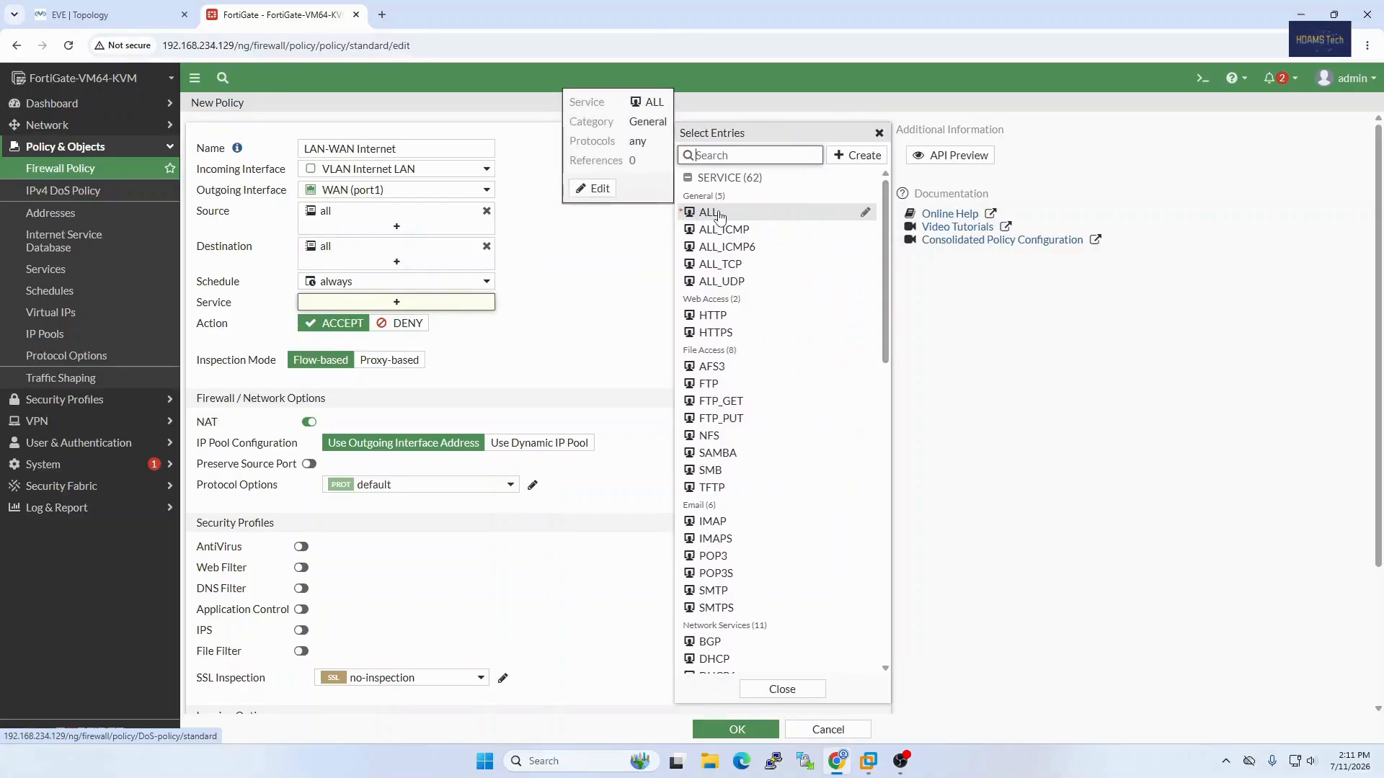
left_click(718, 215)
left_click(521, 360)
Step: Review the remaining options of the LAN-WAN Internet policy and save it
scroll(521, 361, "down", 2)
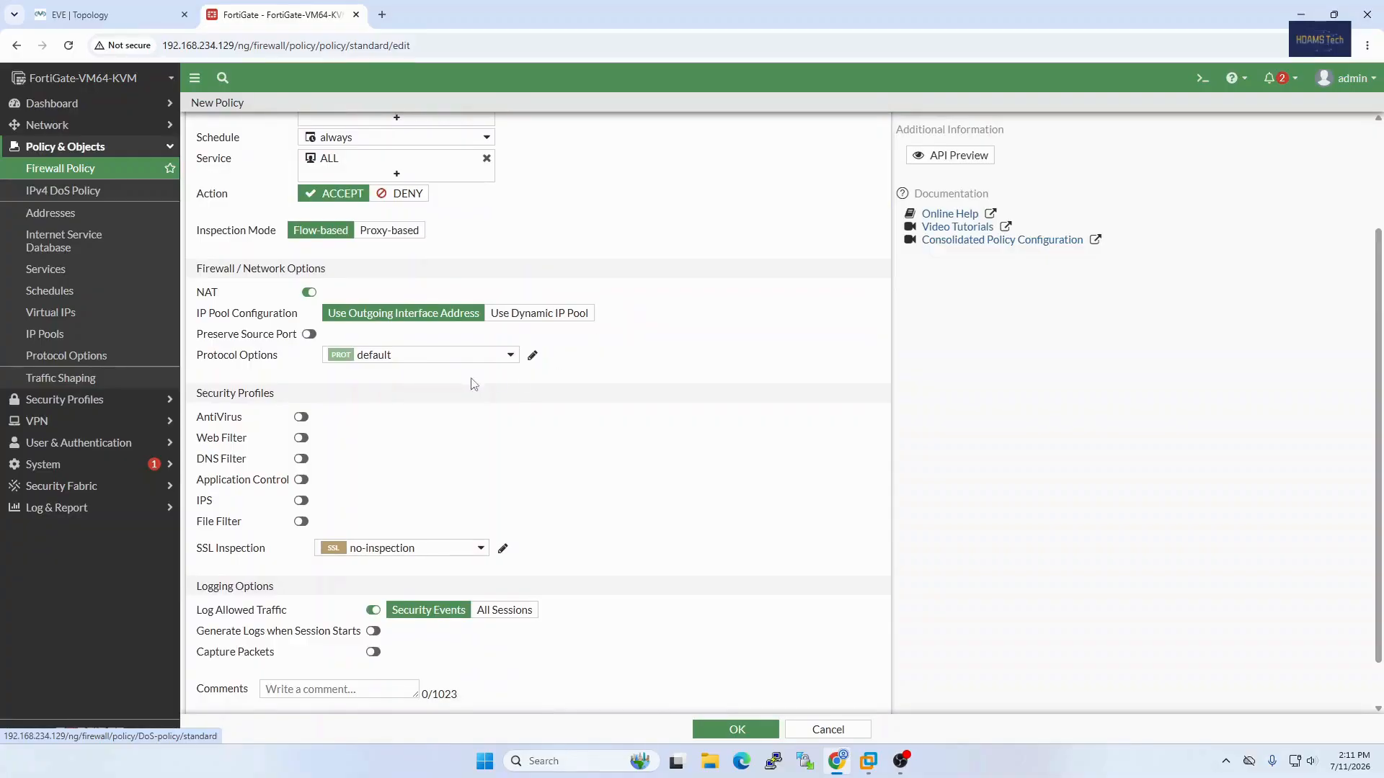
scroll(424, 434, "up", 2)
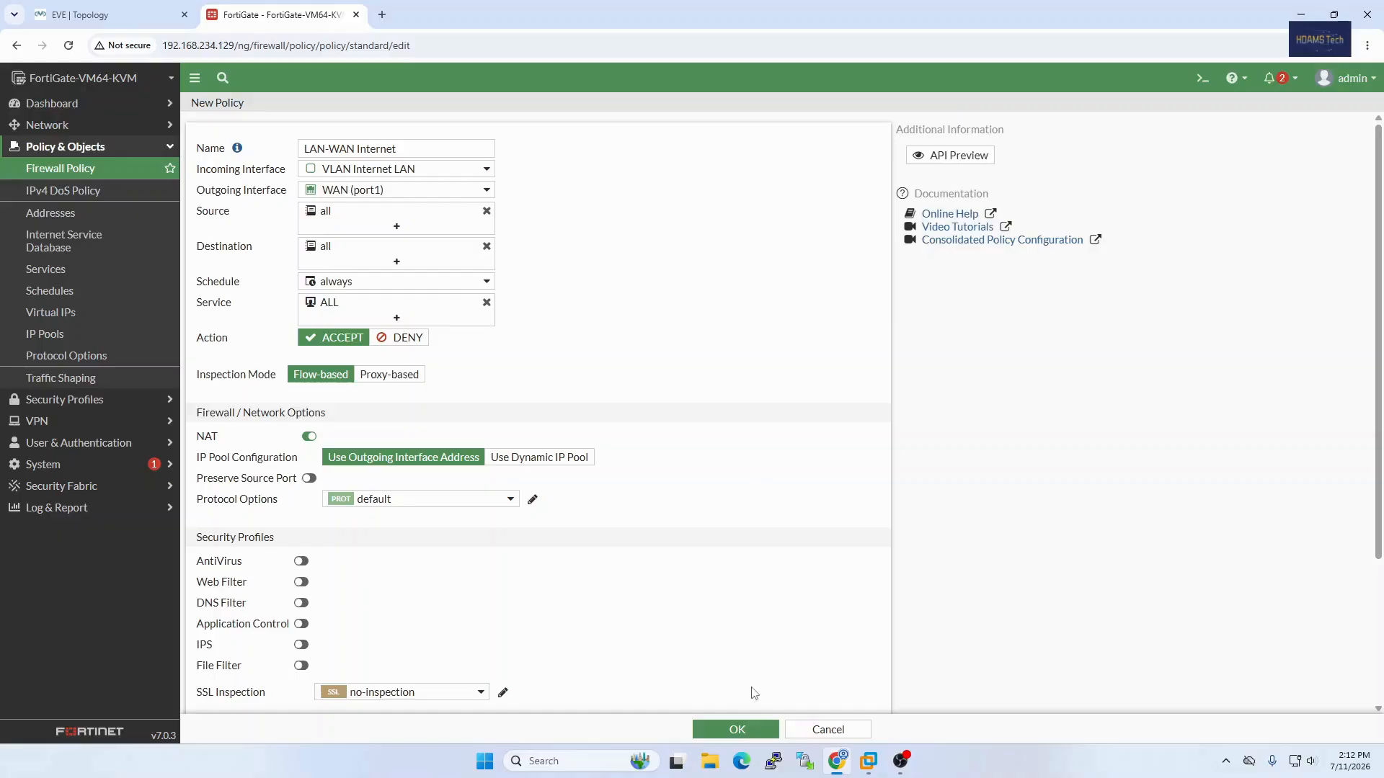
left_click(742, 729)
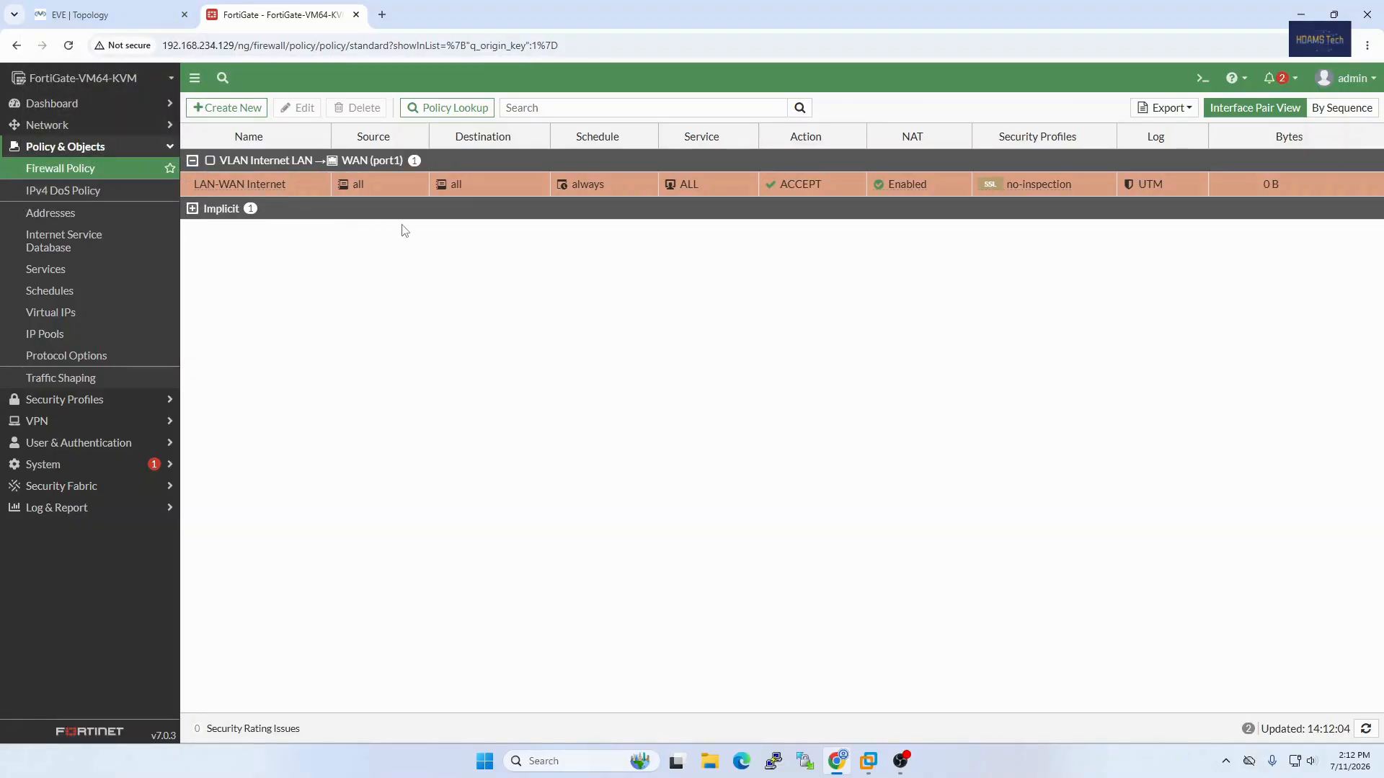
Step: Switch to the EVE topology, open the PC1 console and sign in to Windows with the account password
left_click(150, 19)
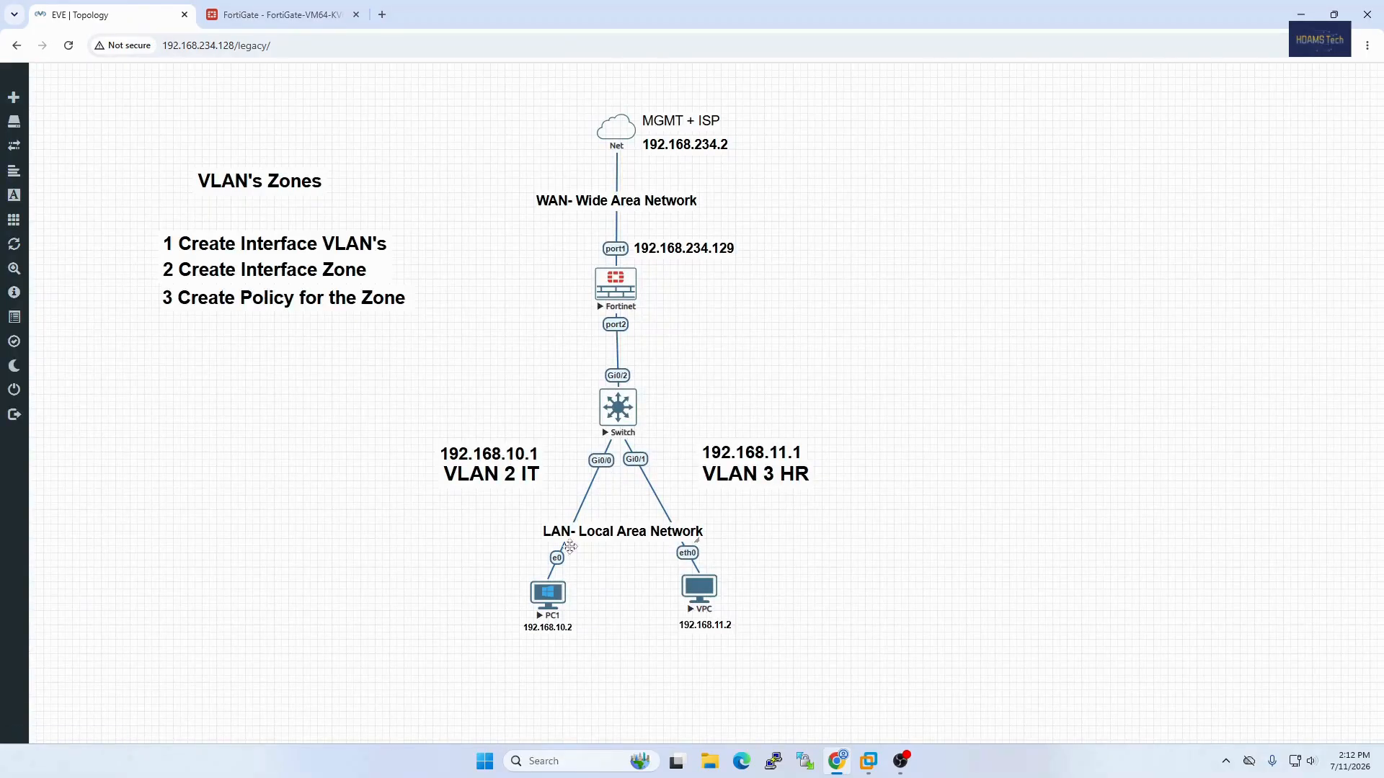
left_click(549, 604)
left_click(690, 150)
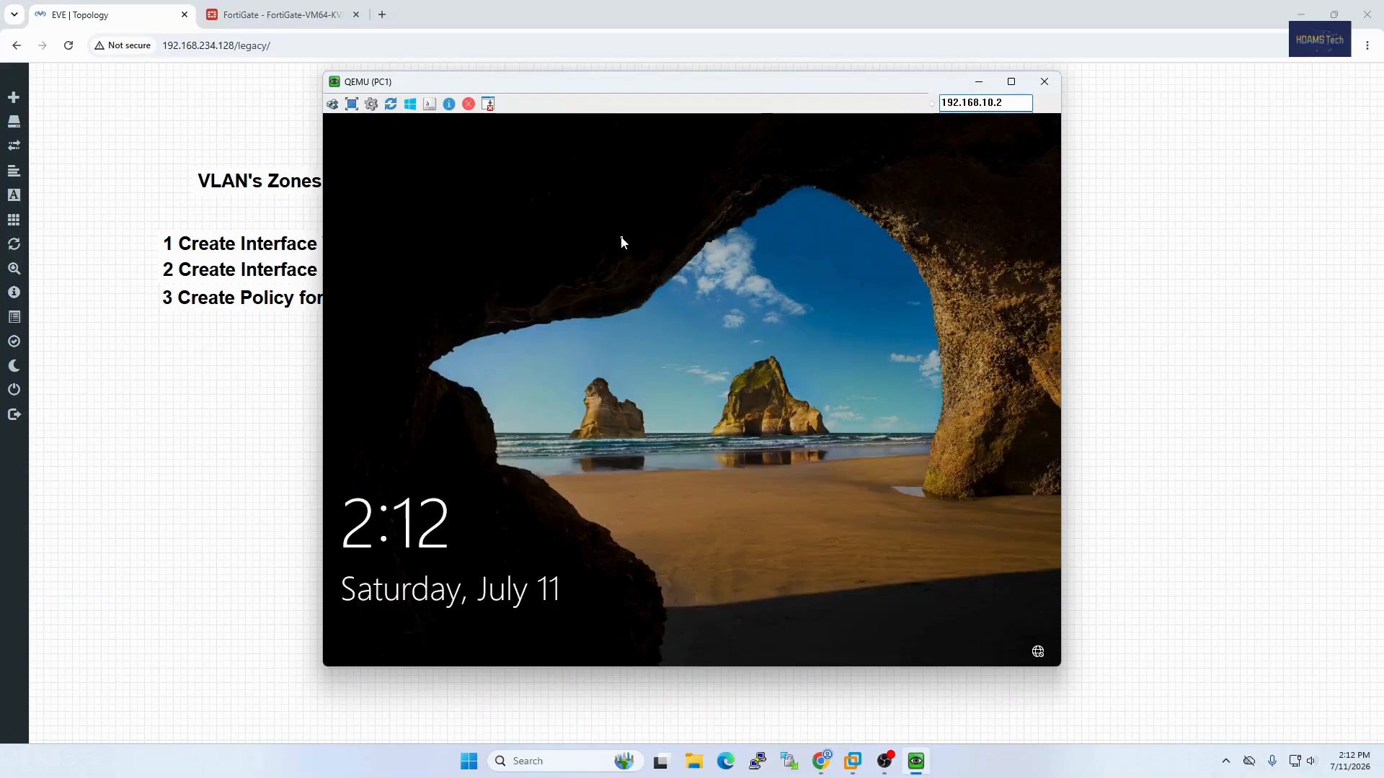
left_click(621, 238)
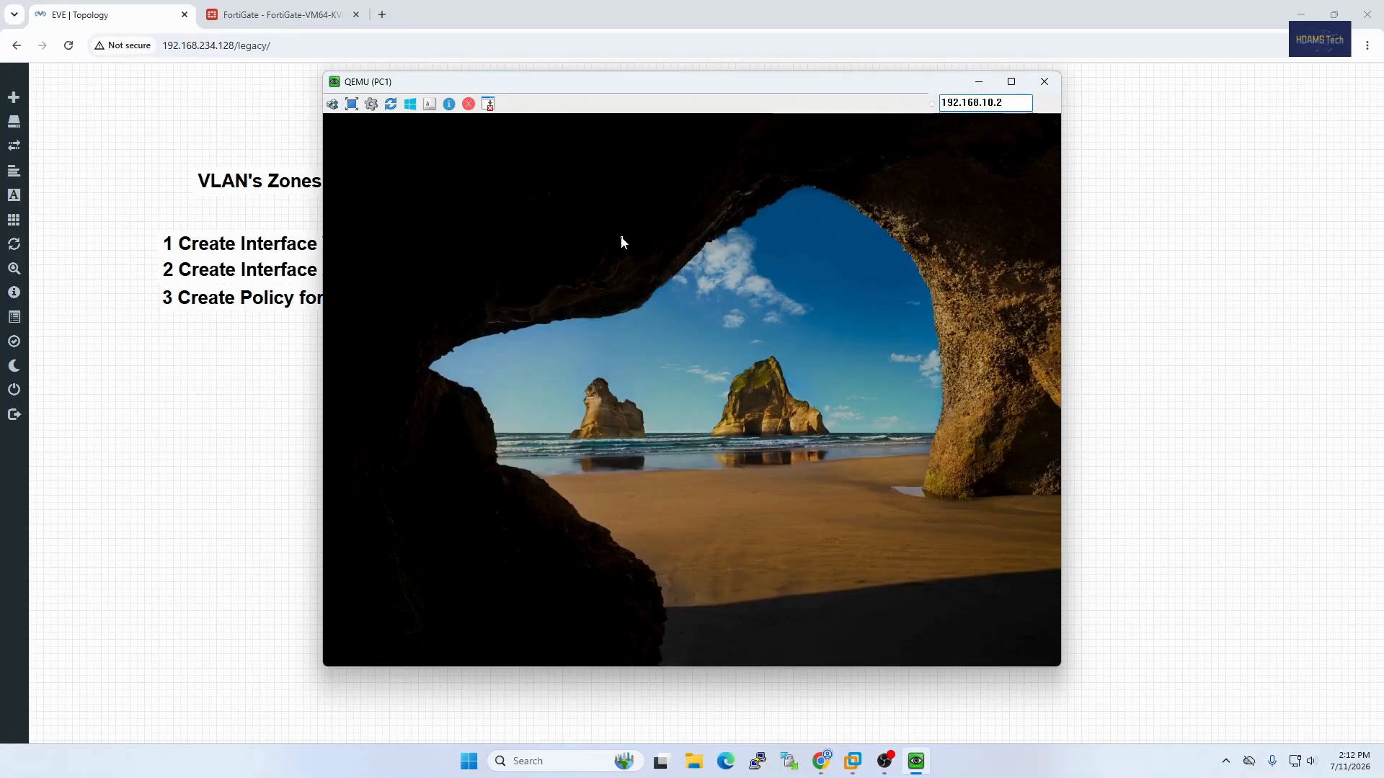
type("••")
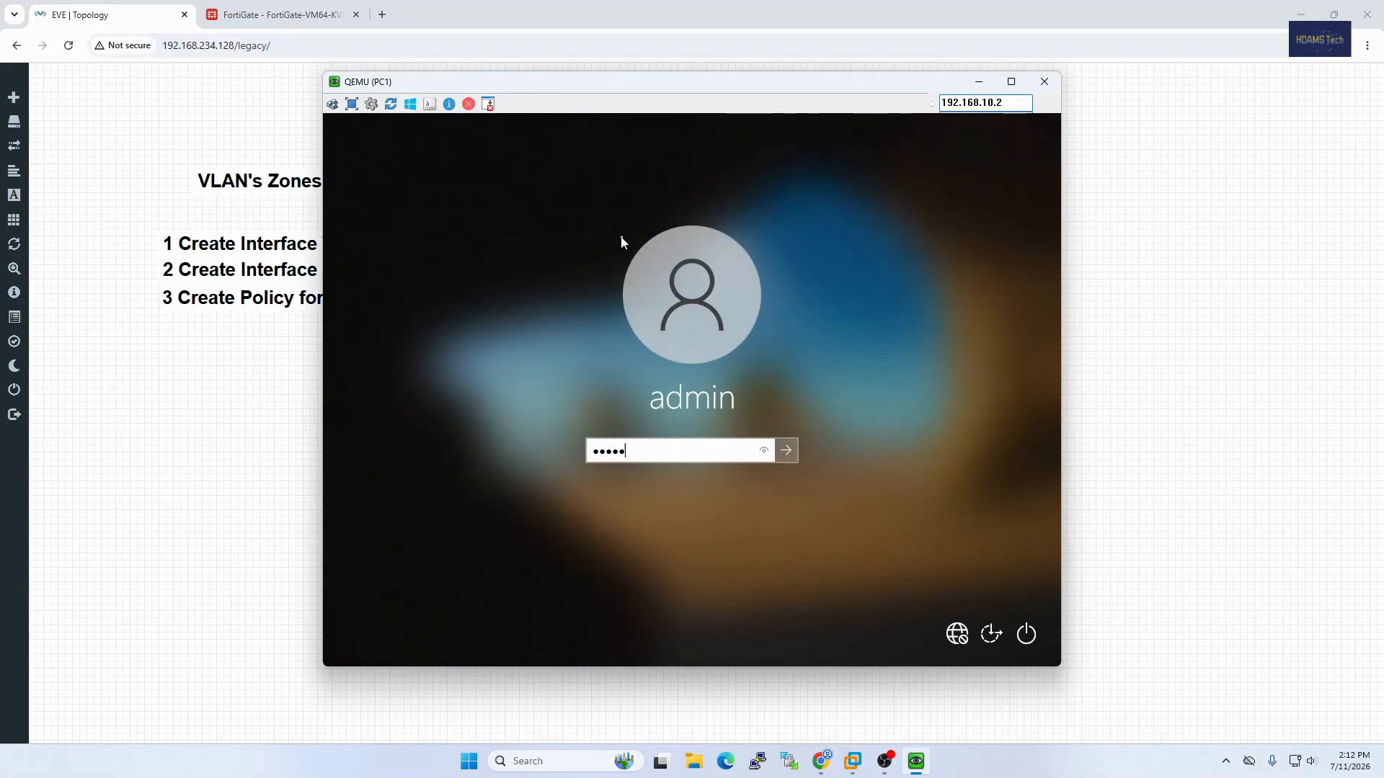
type("•••")
key("Return")
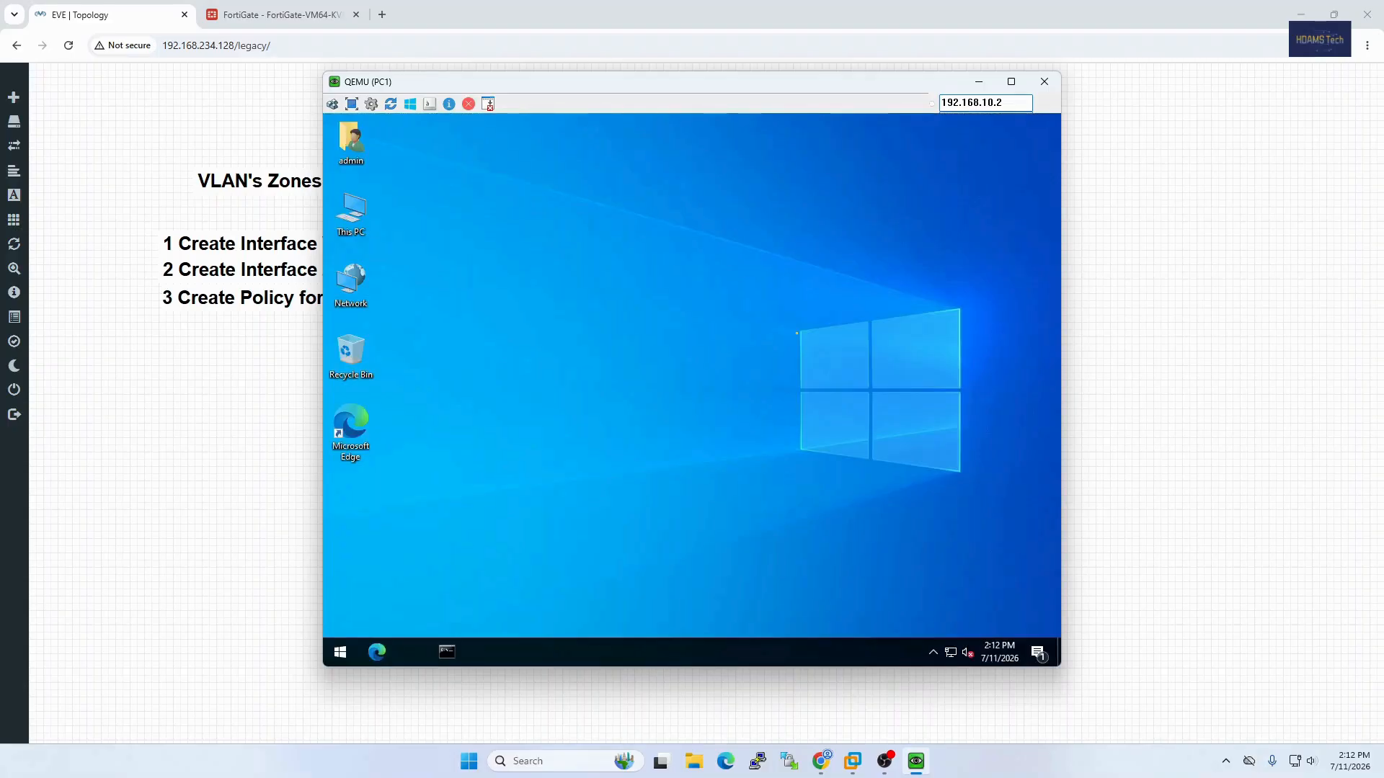
Step: Ping 8.8.8.8 from a command prompt on PC1 and highlight the first reply line
left_click(446, 653)
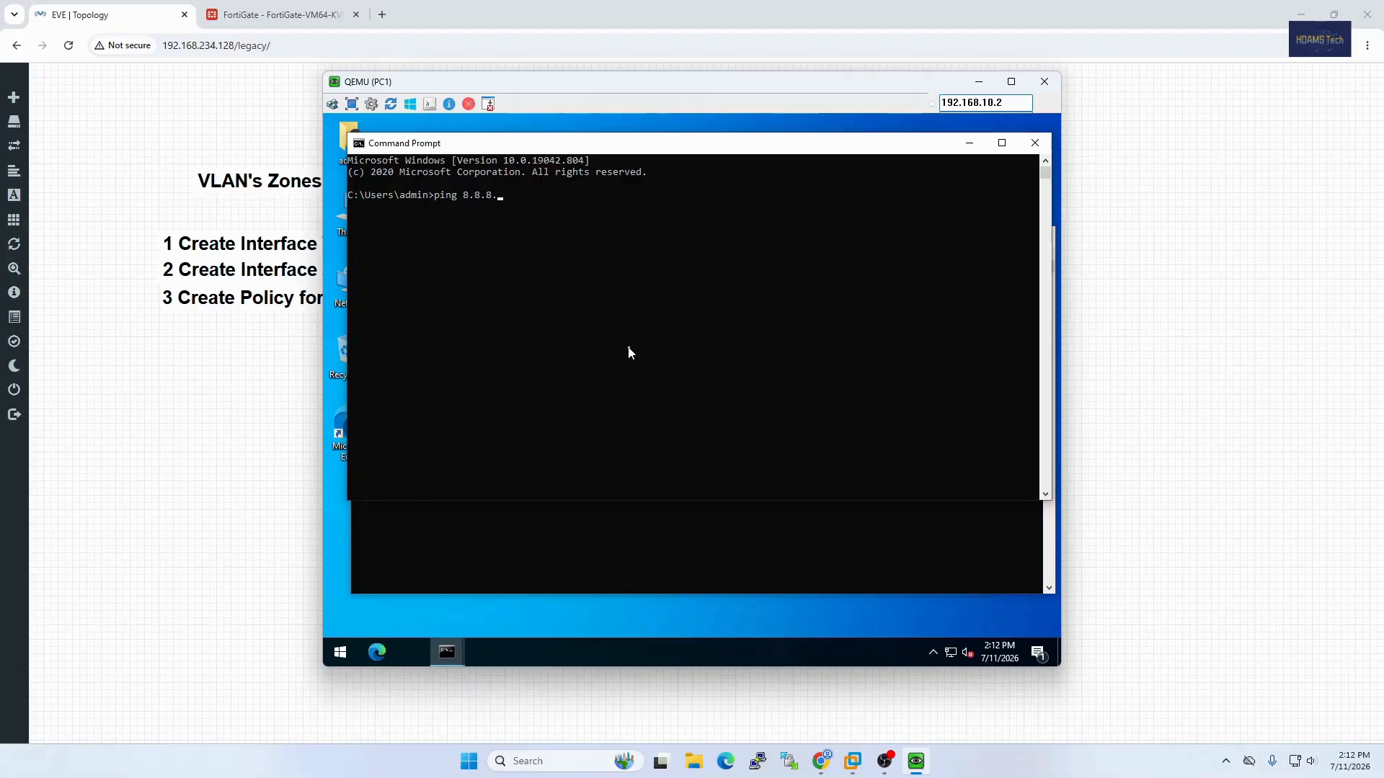
type("8")
key("Return")
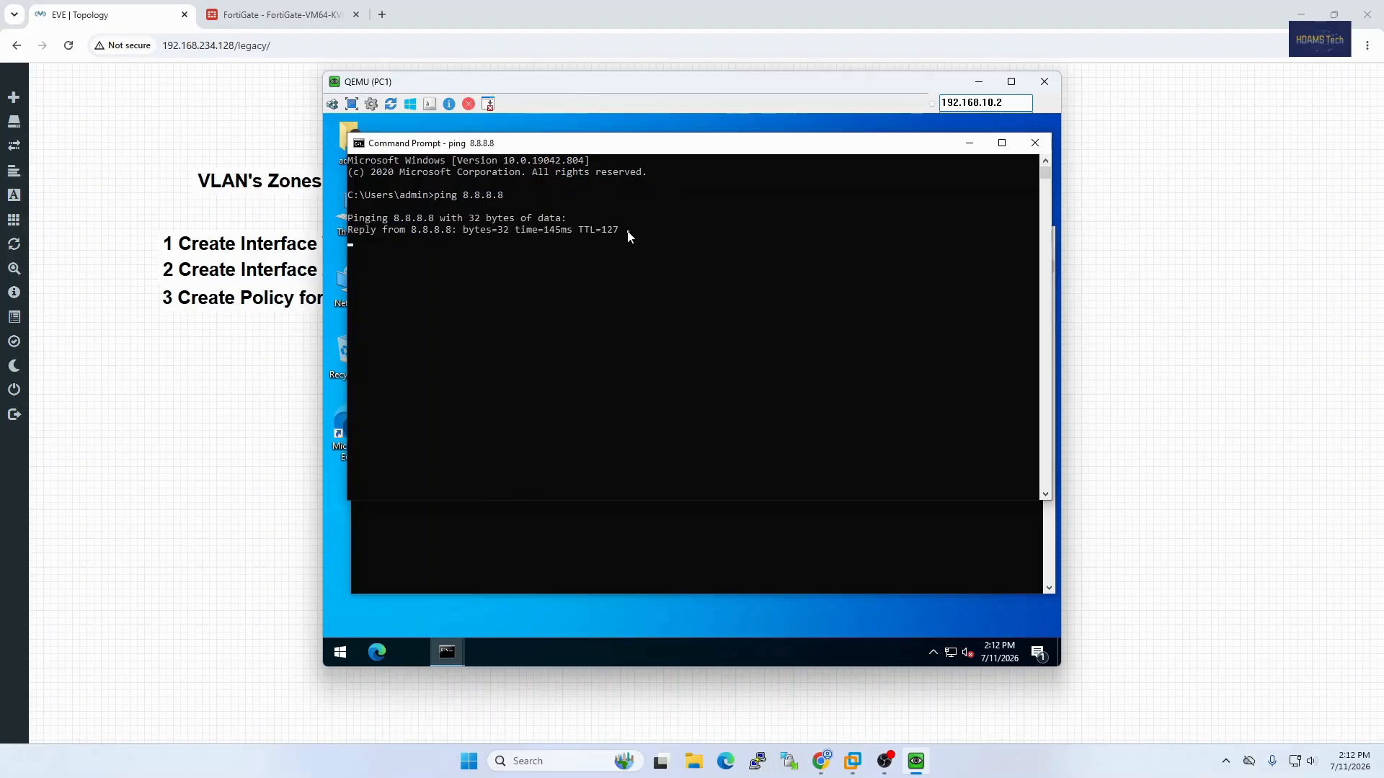
left_click_drag(627, 236, 365, 232)
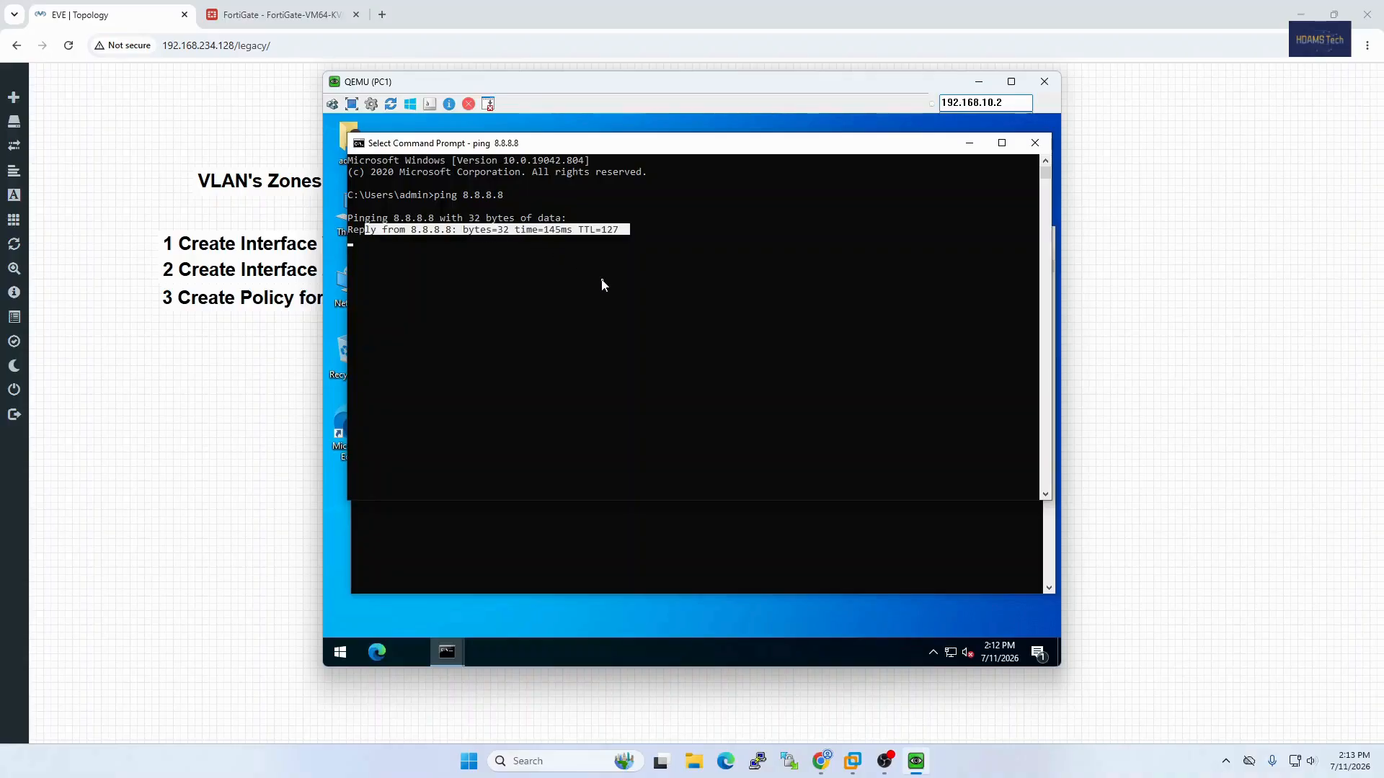
right_click(650, 265)
Step: Review the LAN-WAN Internet policy in the FortiGate policy list, and return to the EVE topology
left_click(252, 389)
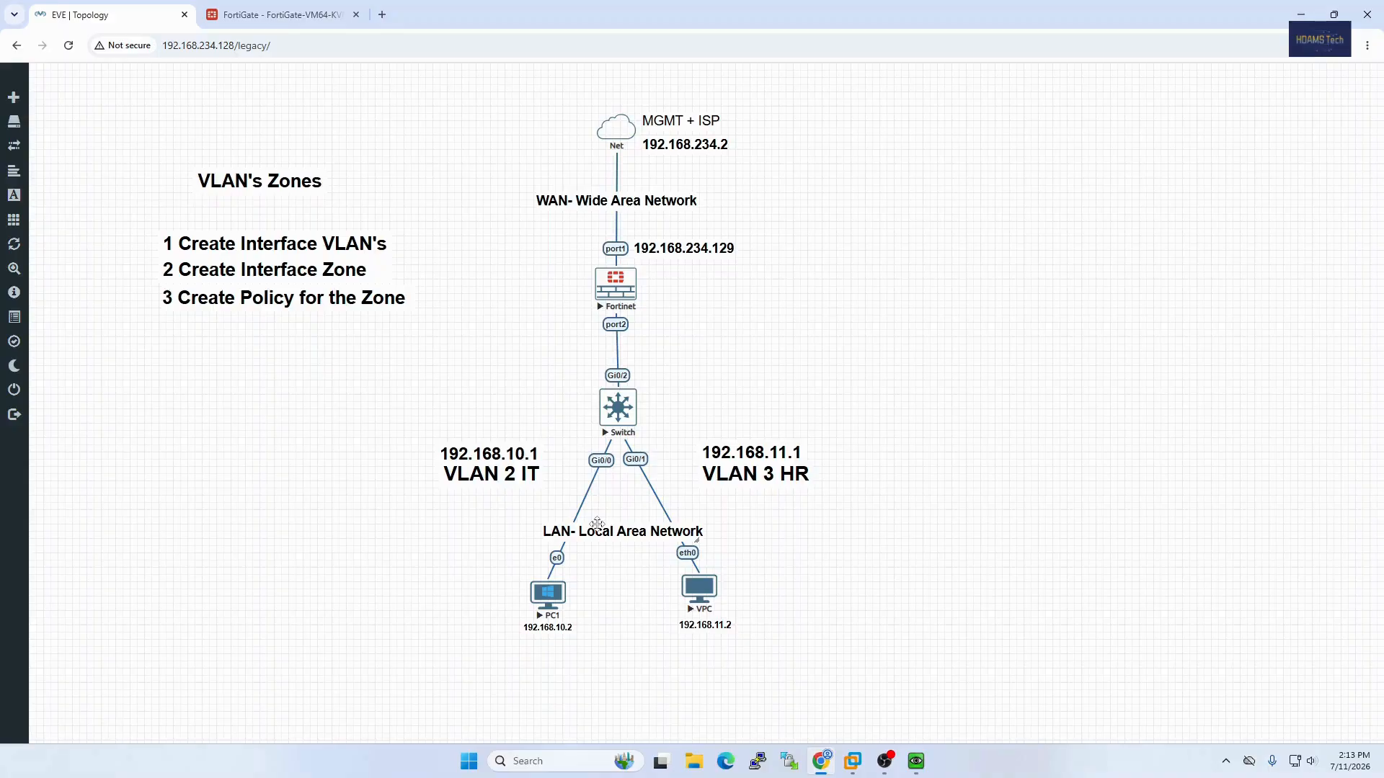
key("ctrl+Tab")
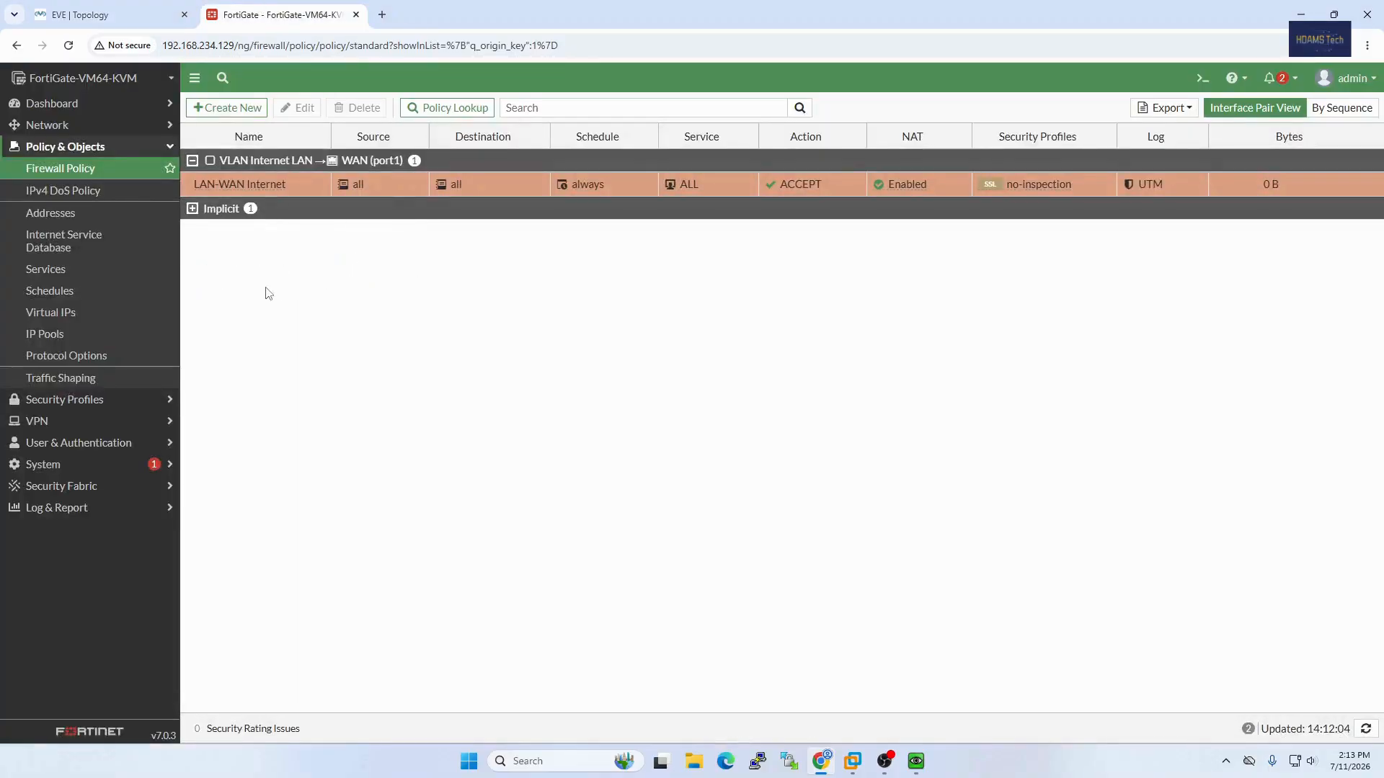
mouse_move(227, 193)
left_click(154, 15)
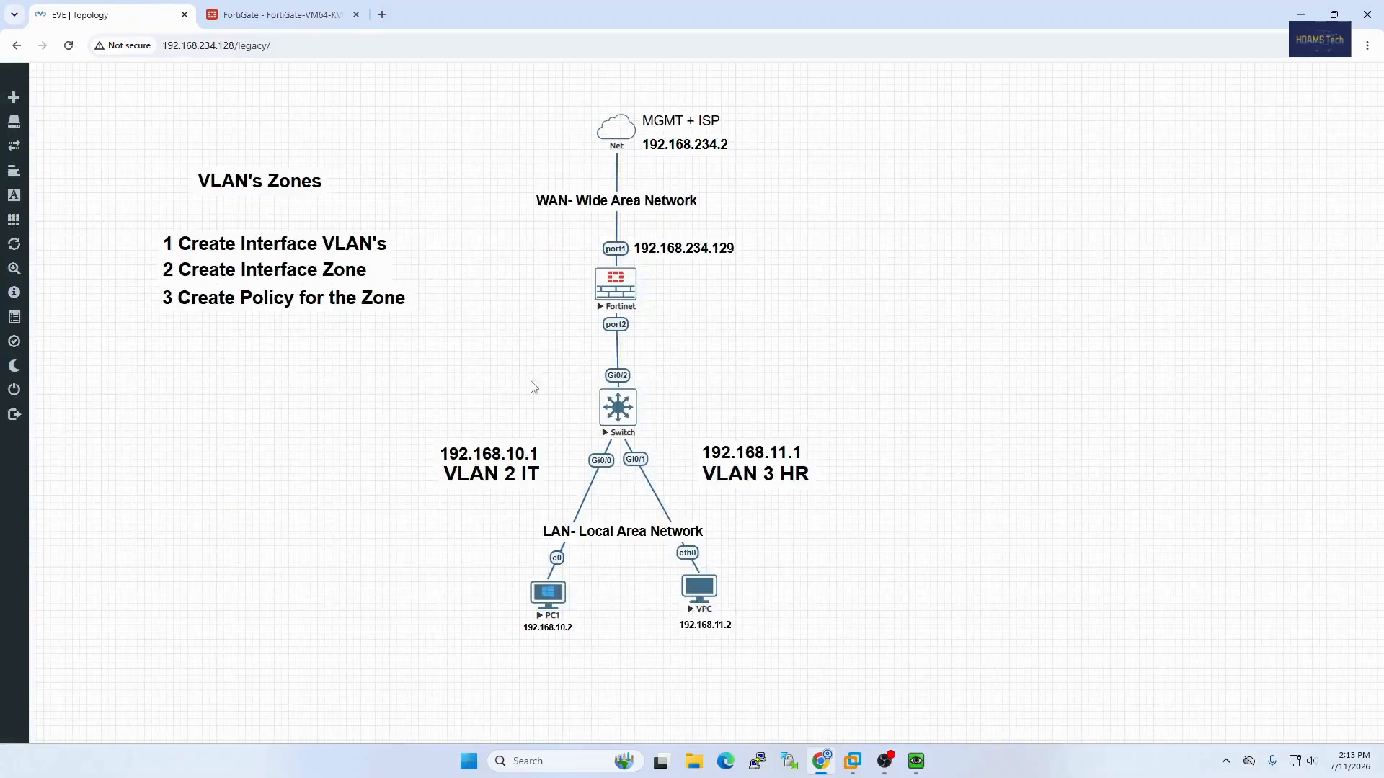
Step: Return to the PC1 console, resume the paused ping to 8.8.8.8 and recall the ping command
left_click(915, 760)
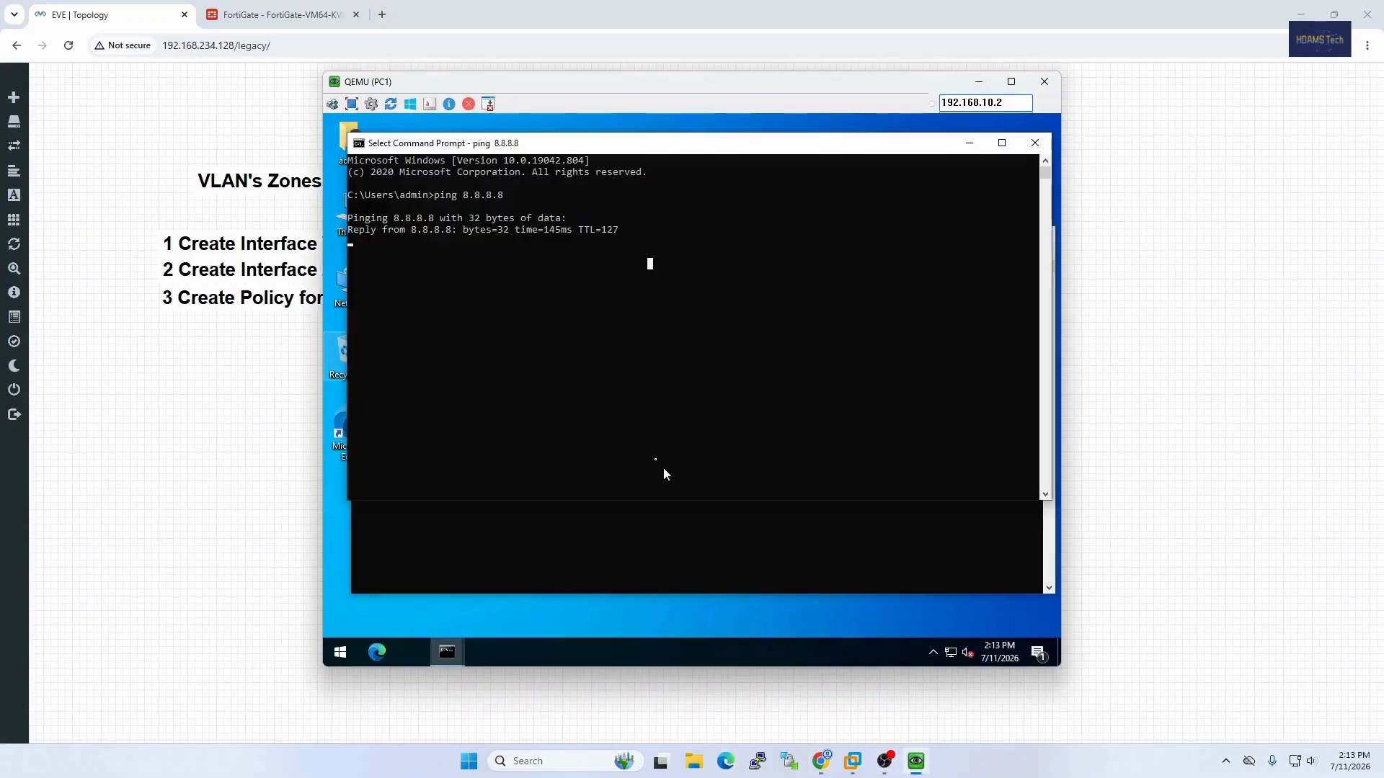
key("Return")
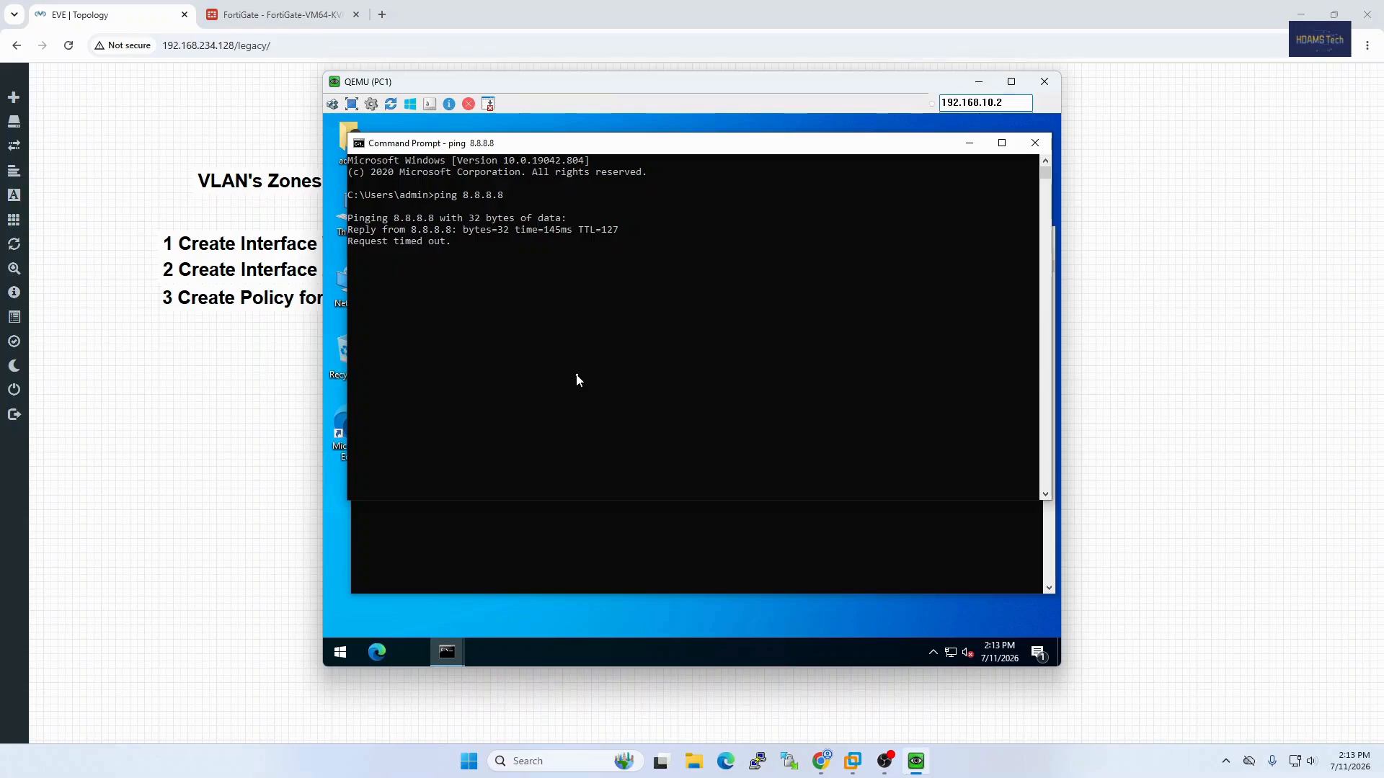
key("Up")
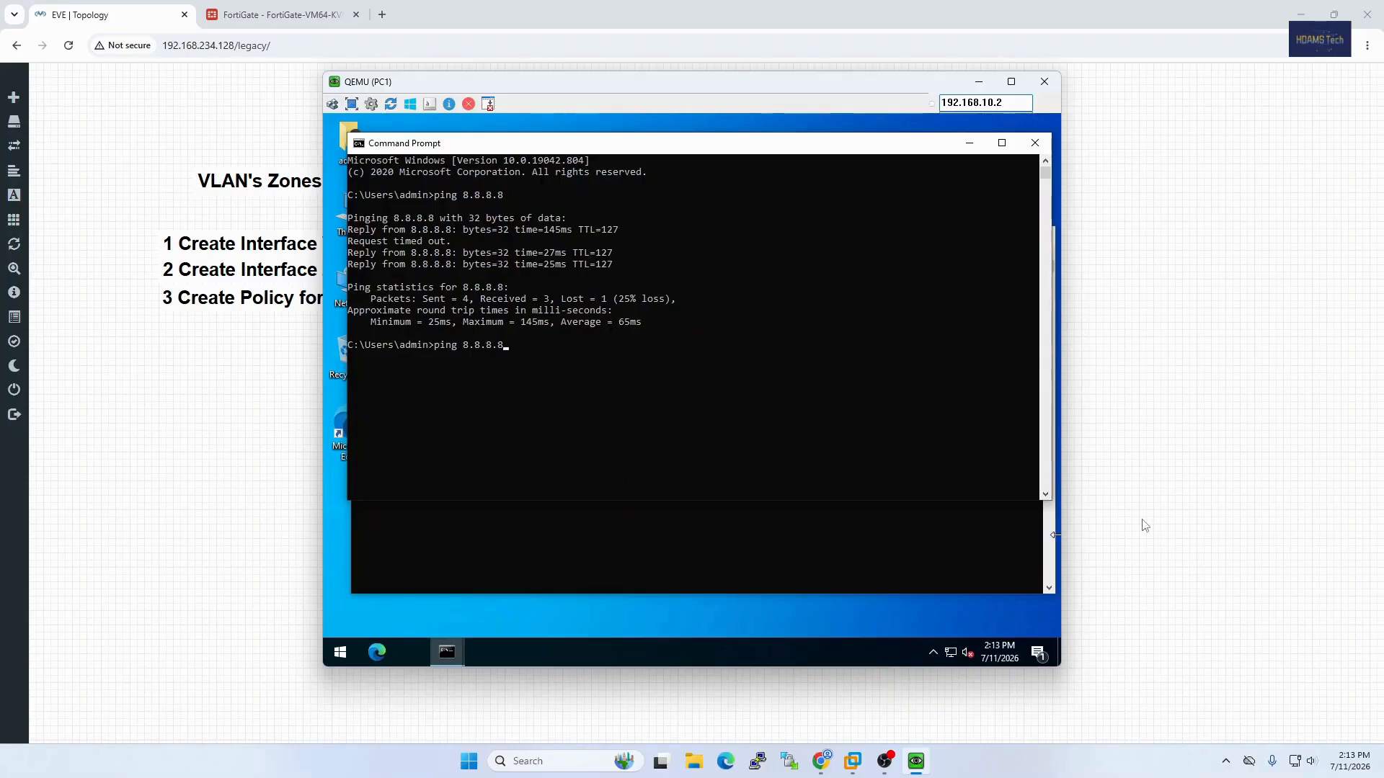
Step: Close both command prompt windows on PC1 and the PC1 console itself
left_click(1034, 142)
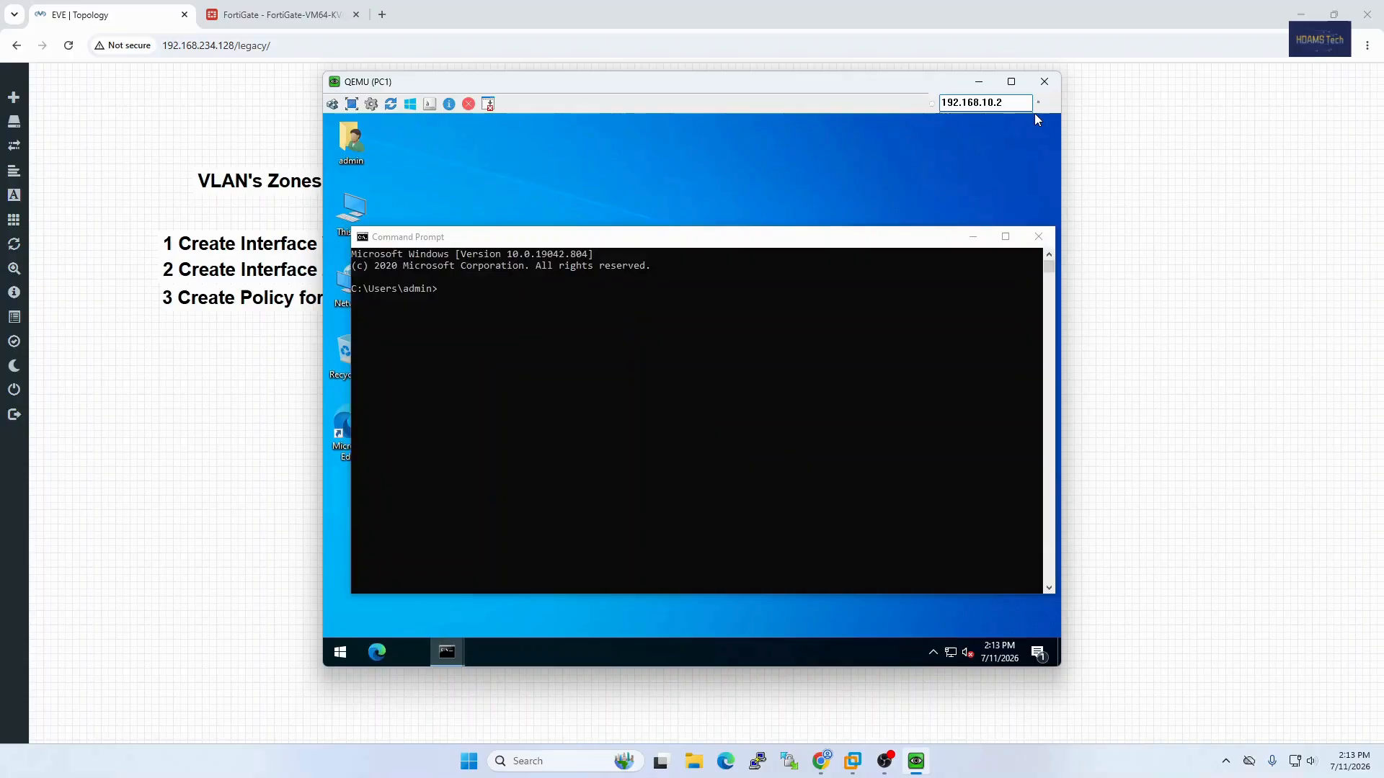
left_click(1038, 237)
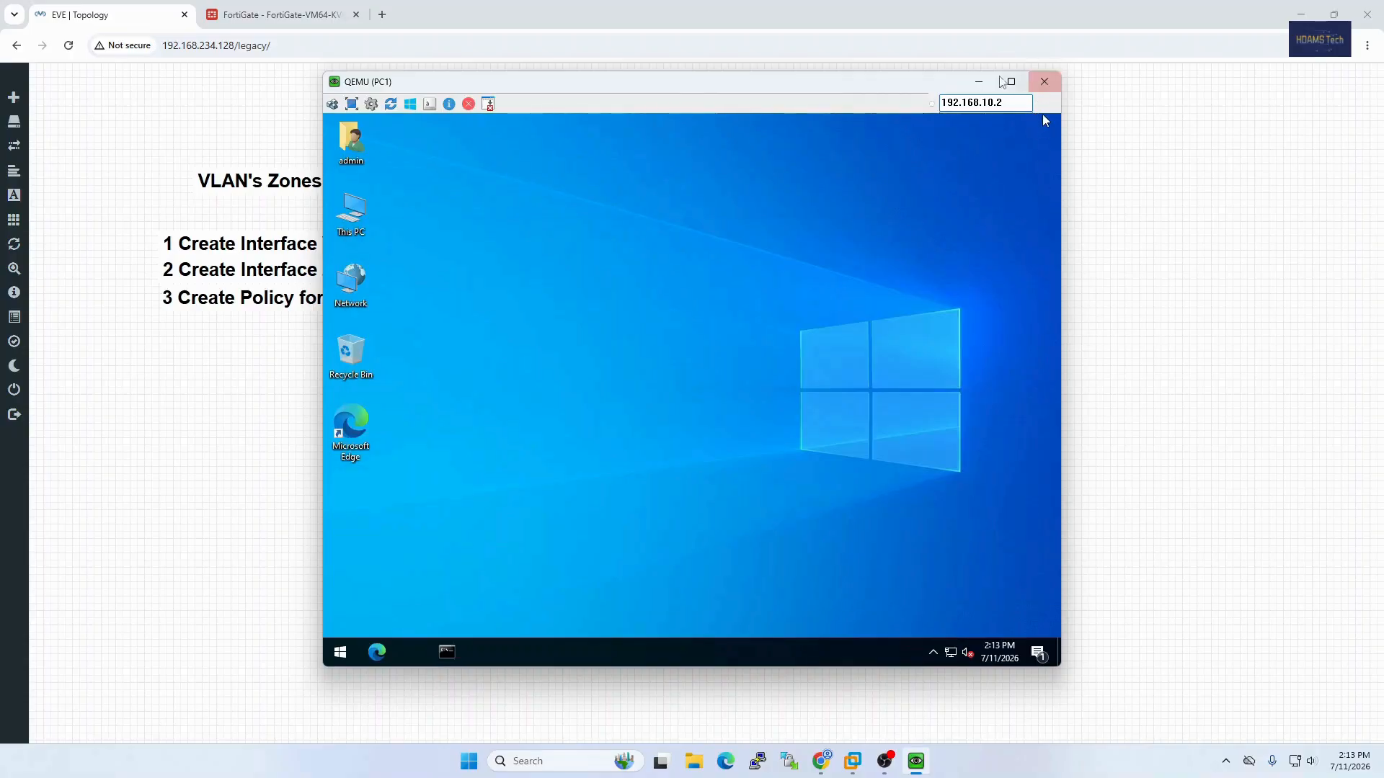
left_click(1044, 82)
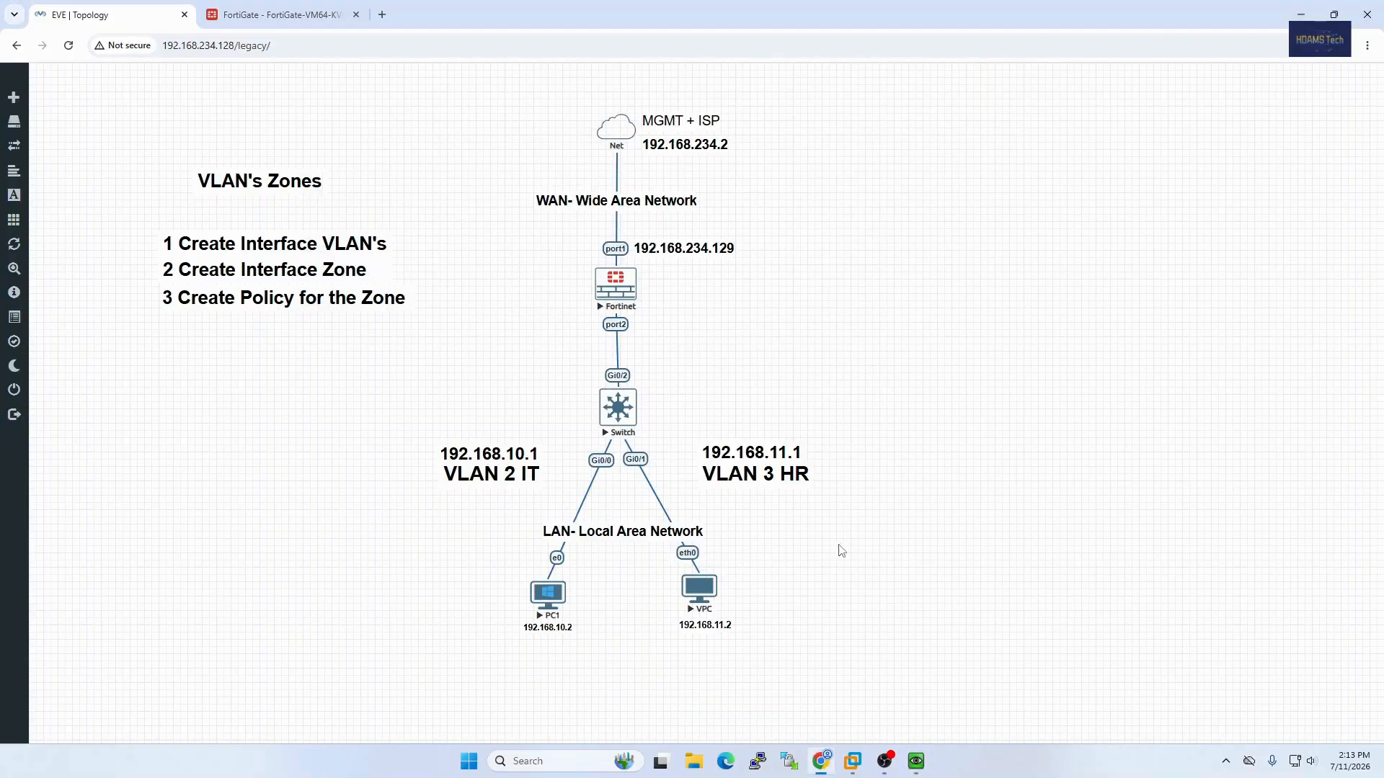